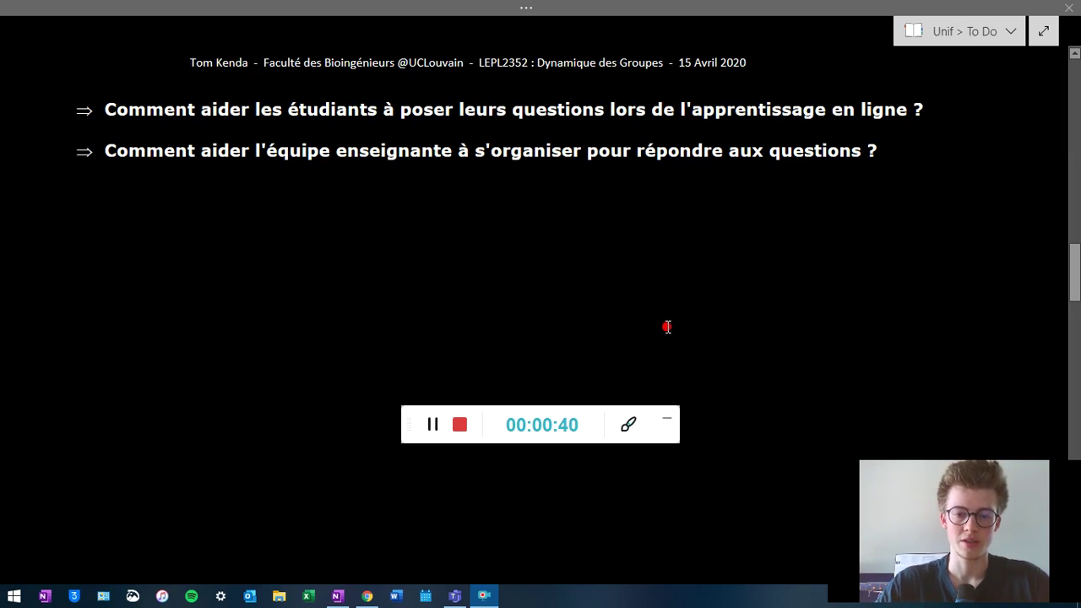
# - Scroll the OneNote page past the 'Comment aider…' slide down to the 'Problématiques :' list
pyautogui.scroll(-5, 688, 331)
pyautogui.scroll(-3, 710, 335)
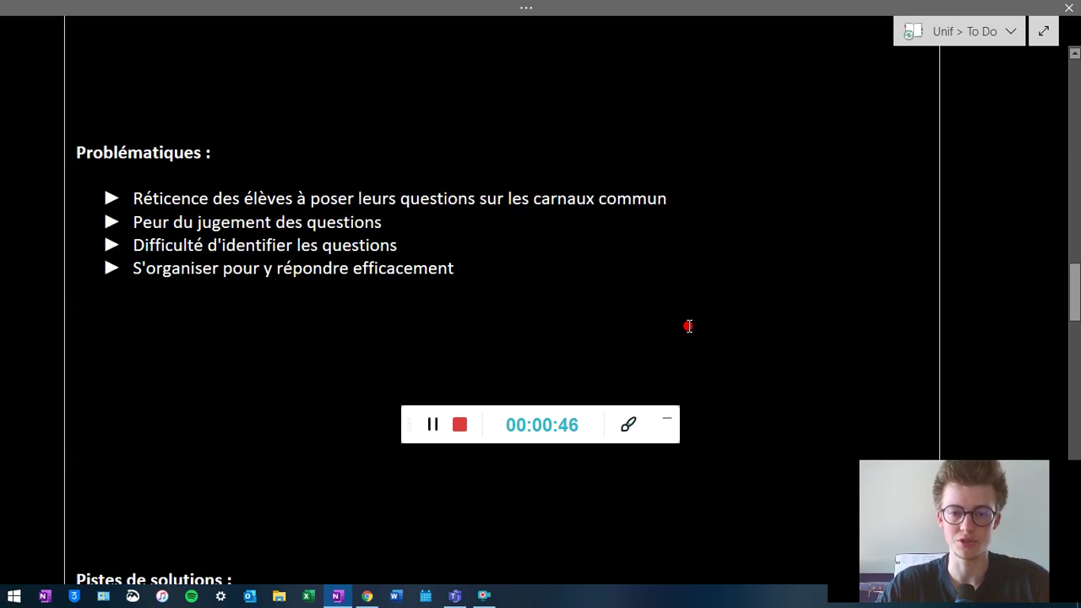
# - Remove the stray 'r' from 'carnaux' and add an 's' to 'commun' in the first bullet
pyautogui.click(558, 201)
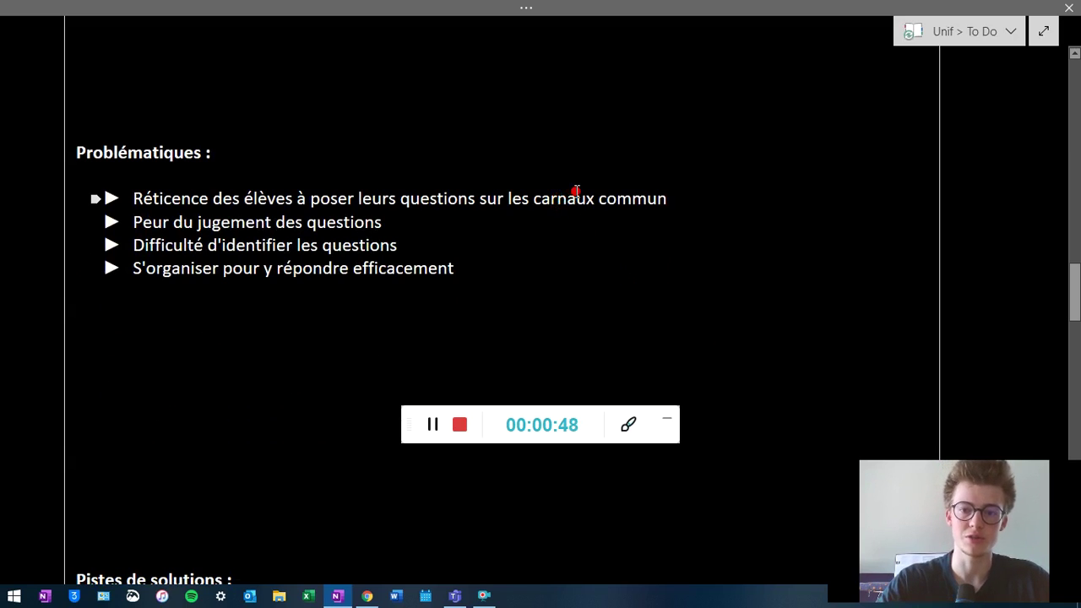
pyautogui.press('BackSpace')
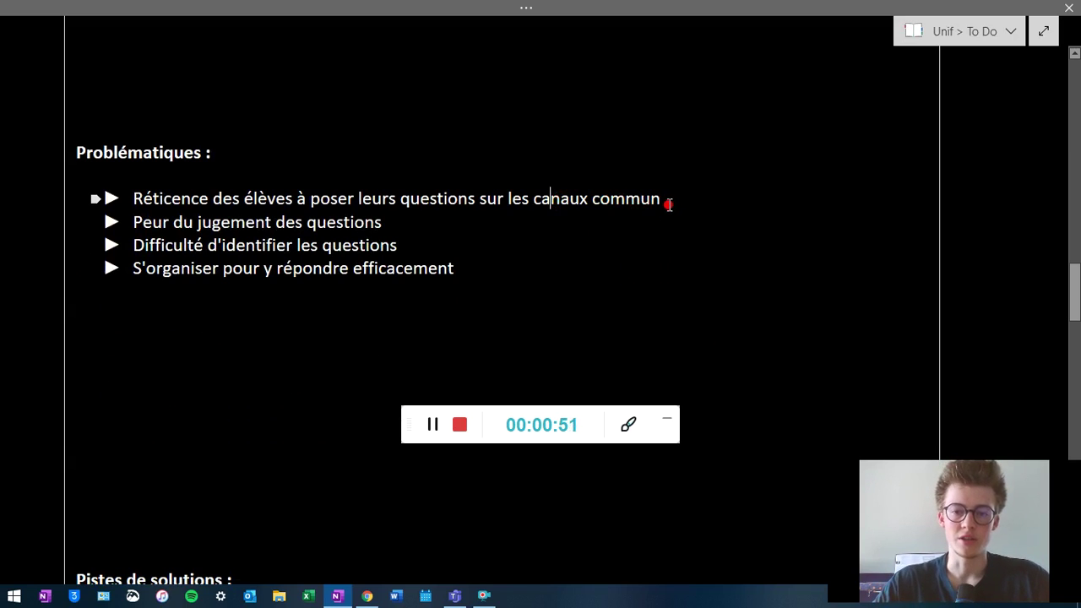
pyautogui.click(667, 201)
pyautogui.write('s')
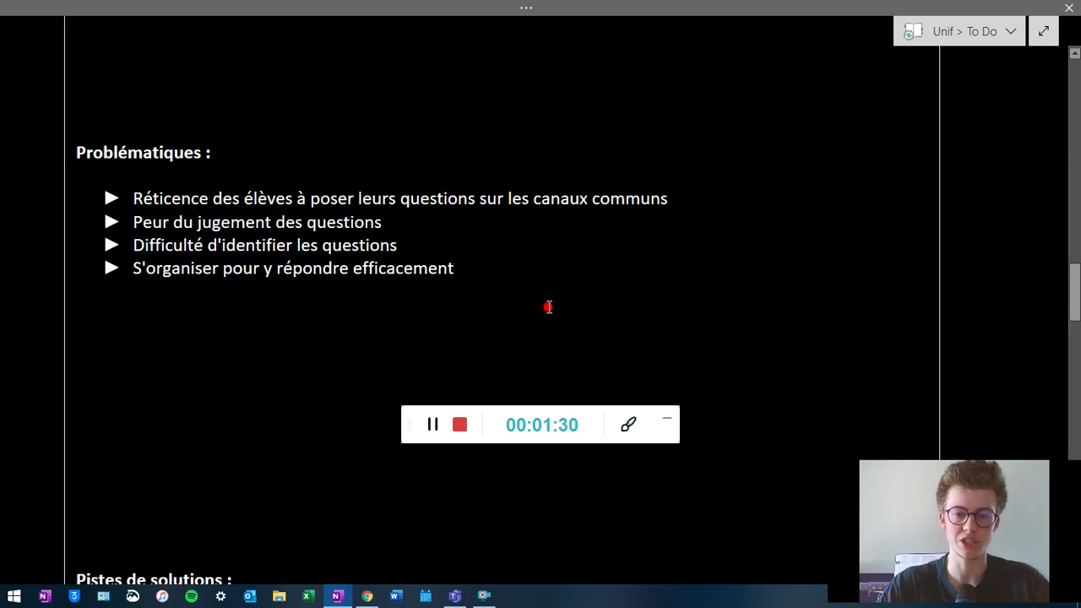
# - Scroll down to the 'Pistes de solutions' options: 'L'outil Forms dans Teams' and 'Forms combiné à Trello'
pyautogui.scroll(-5, 547, 308)
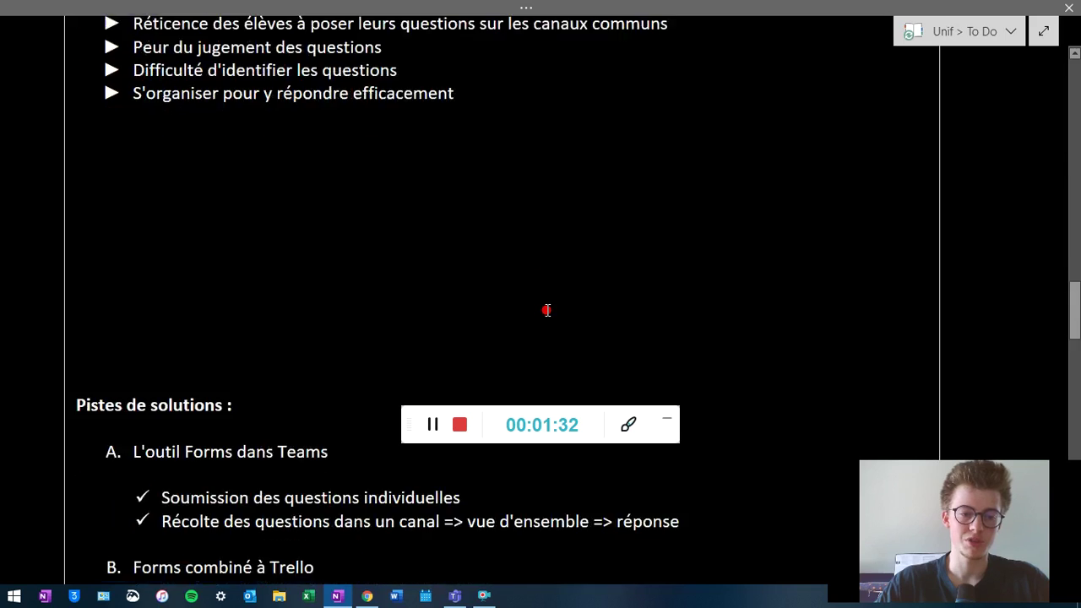
pyautogui.scroll(-2, 547, 310)
pyautogui.scroll(-2, 549, 313)
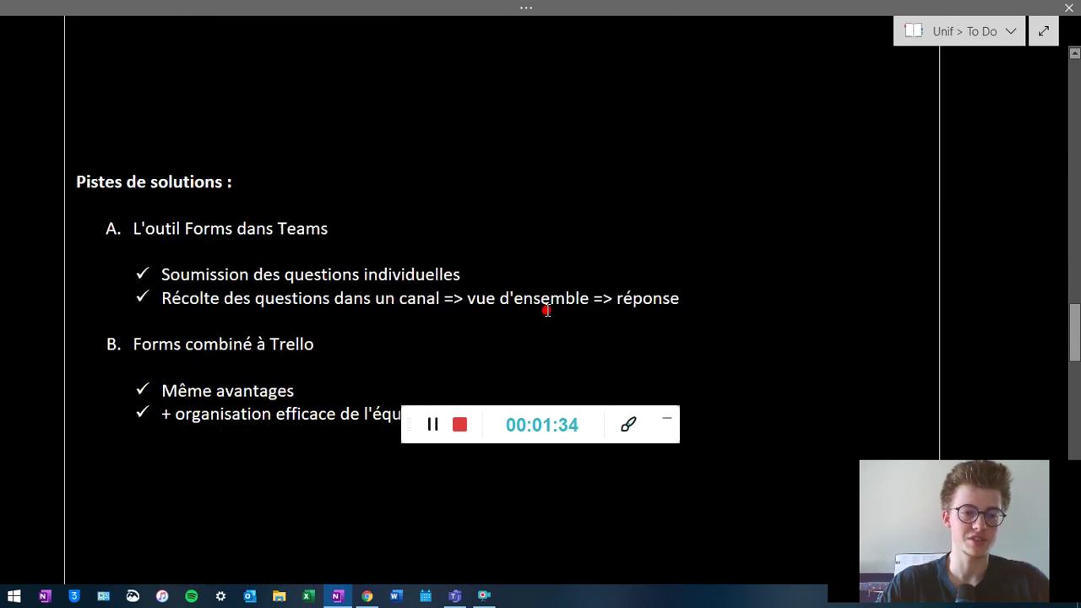
pyautogui.moveTo(603, 416); pyautogui.dragTo(625, 521)
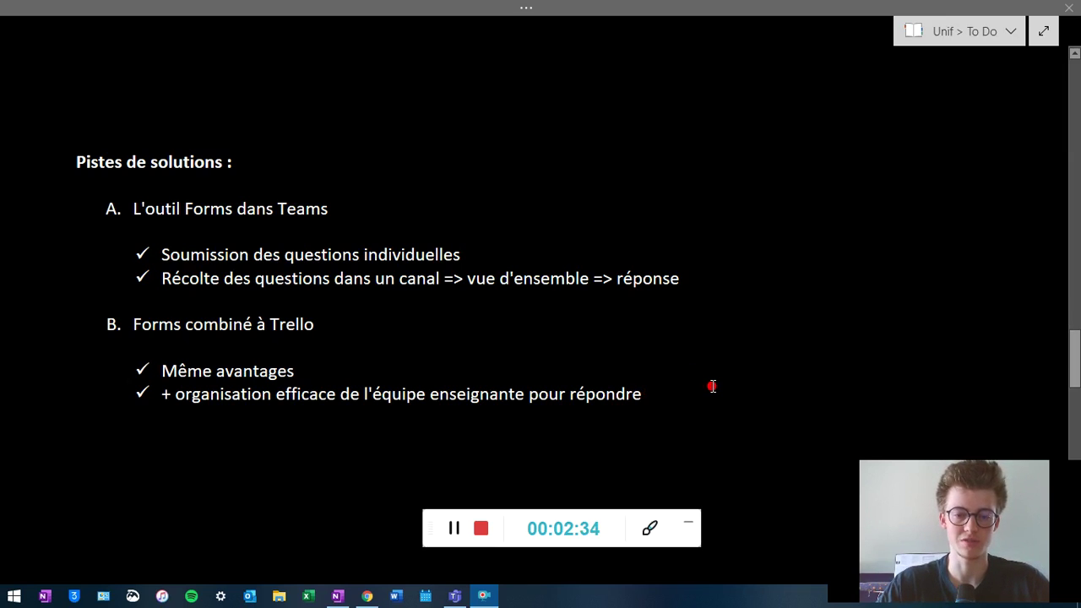
pyautogui.scroll(-3, 695, 383)
pyautogui.scroll(1, 676, 374)
pyautogui.scroll(-1, 675, 373)
pyautogui.scroll(3, 675, 372)
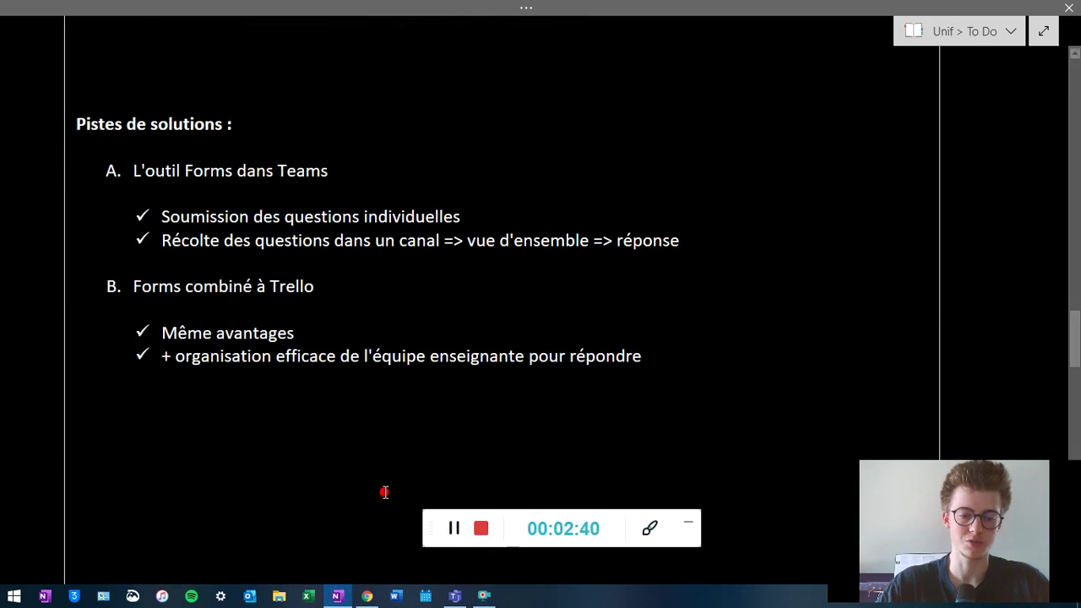
# - Switch to Teams and open the O365G-Cours-LBIR1271 team from the Équipes overview
pyautogui.click(454, 597)
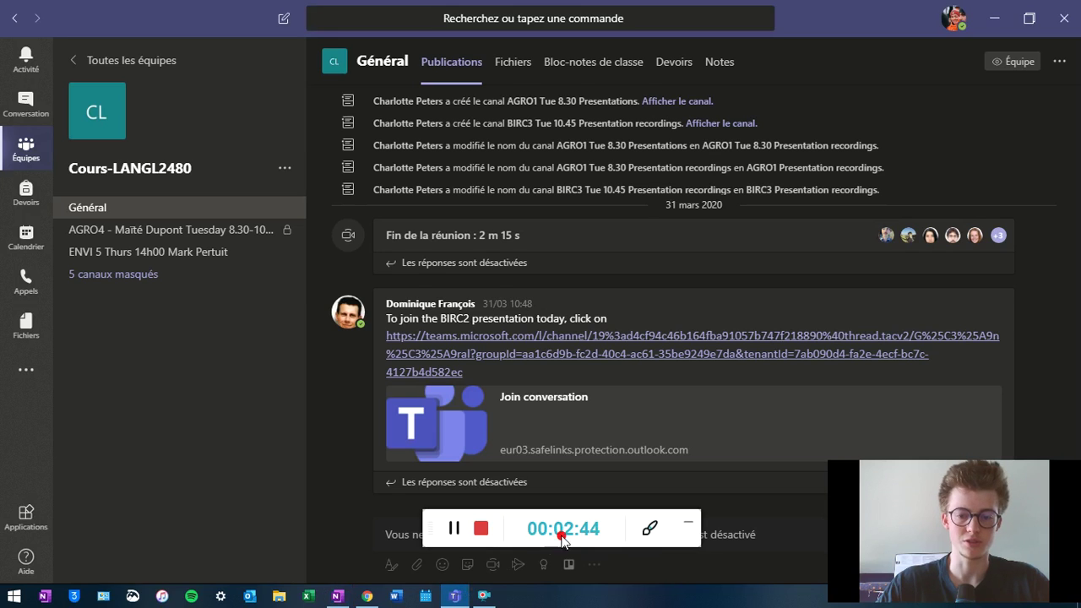
pyautogui.click(37, 152)
pyautogui.scroll(-4, 647, 363)
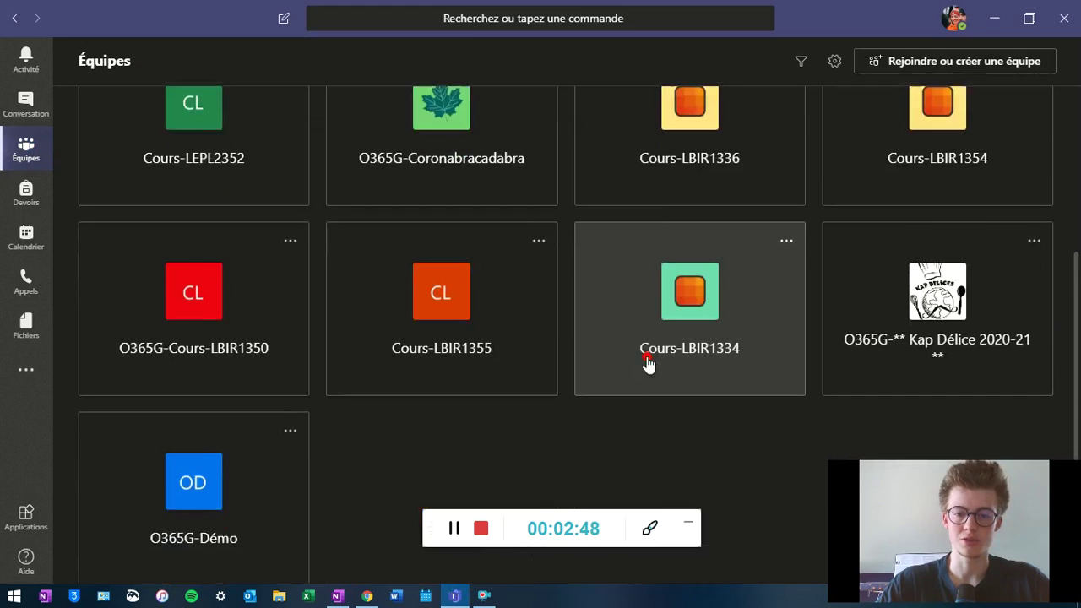
pyautogui.scroll(3, 672, 304)
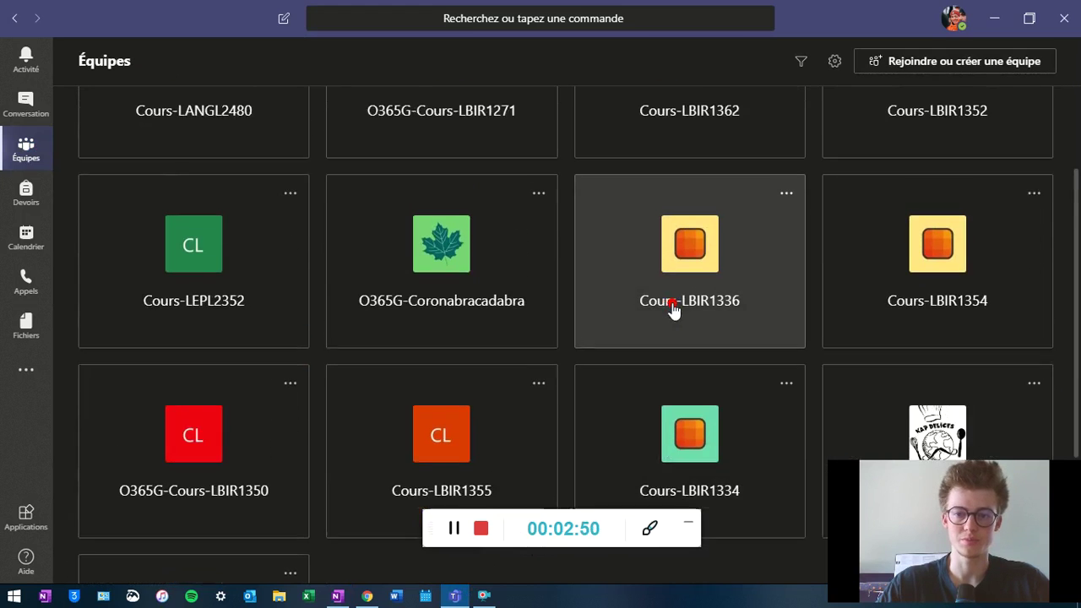
pyautogui.scroll(1, 571, 317)
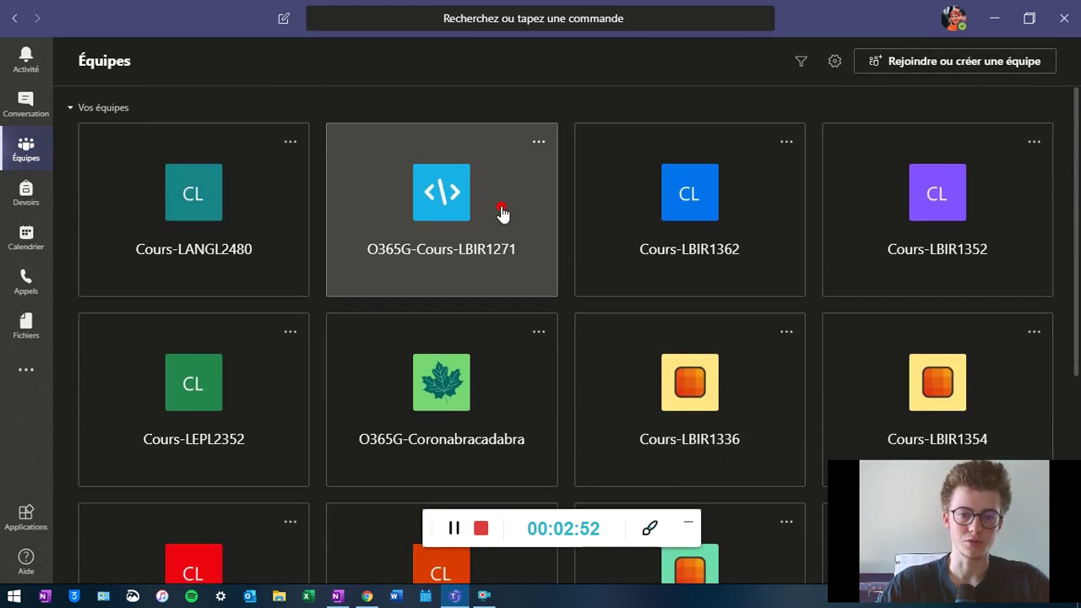
pyautogui.click(502, 214)
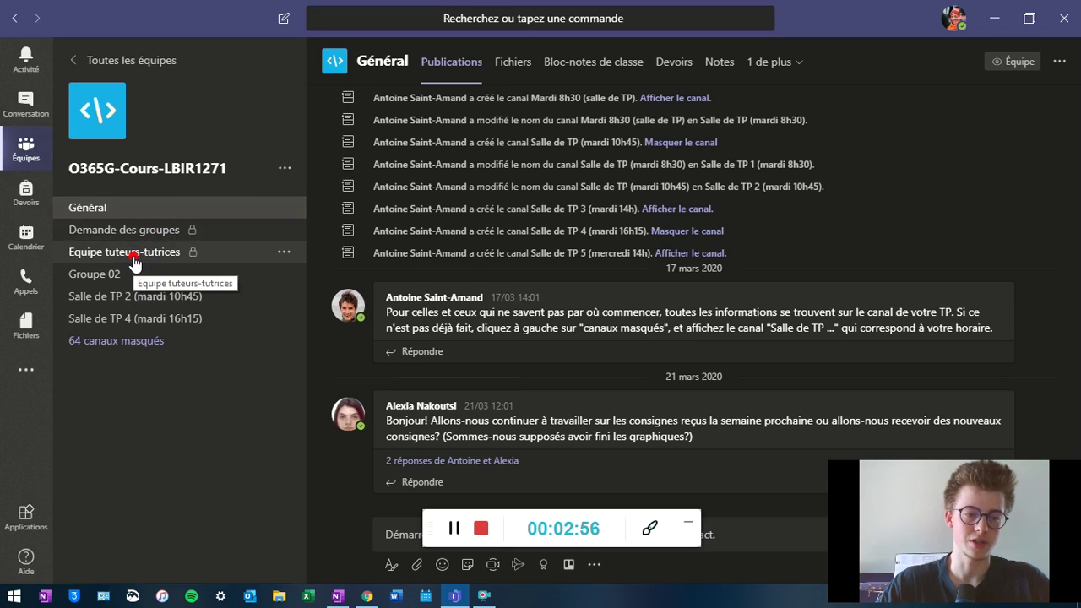
# - Visit the Equipe tuteurs-tutrices channel, glance at the hidden channels, then return to Général
pyautogui.click(134, 263)
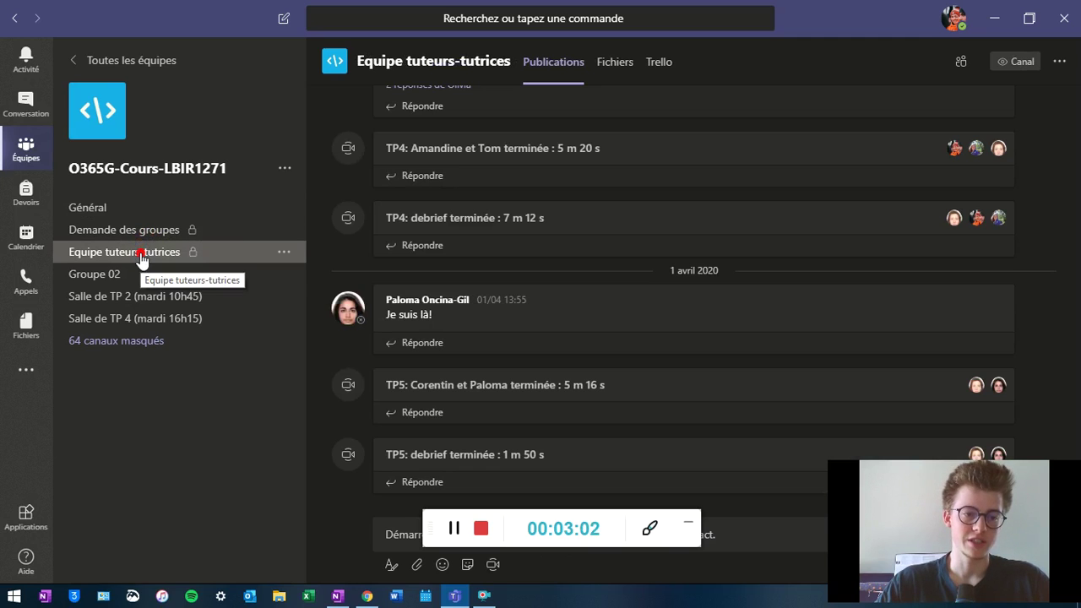
pyautogui.click(245, 344)
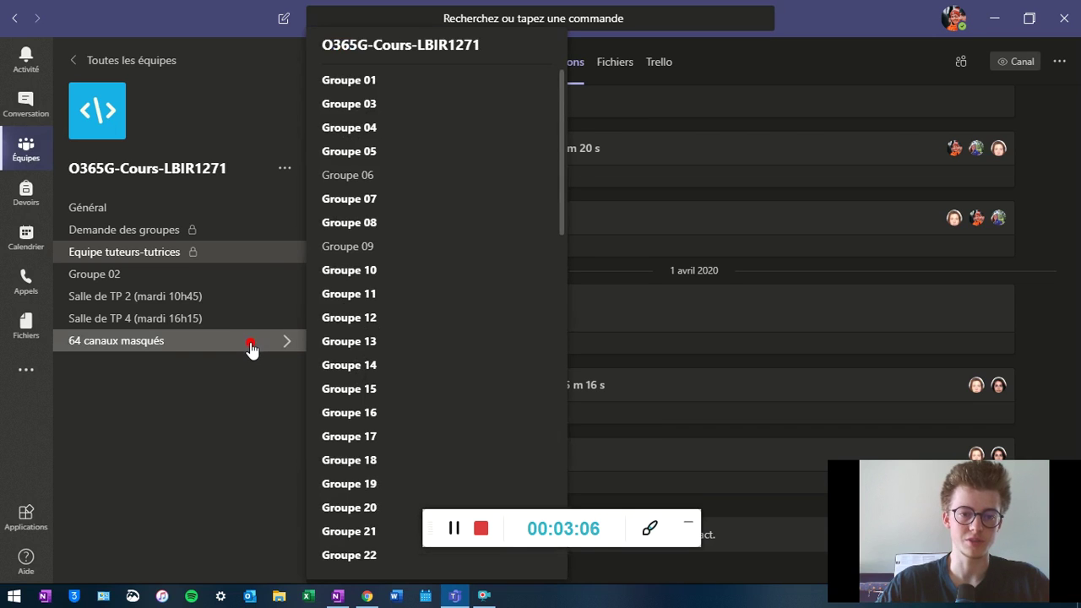
pyautogui.click(251, 346)
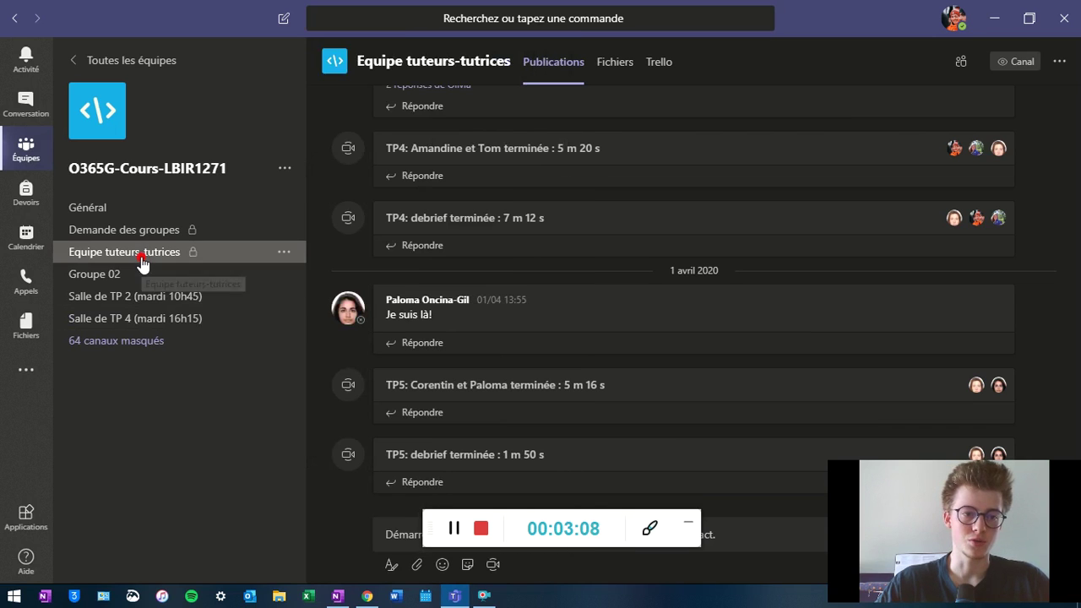
pyautogui.click(149, 217)
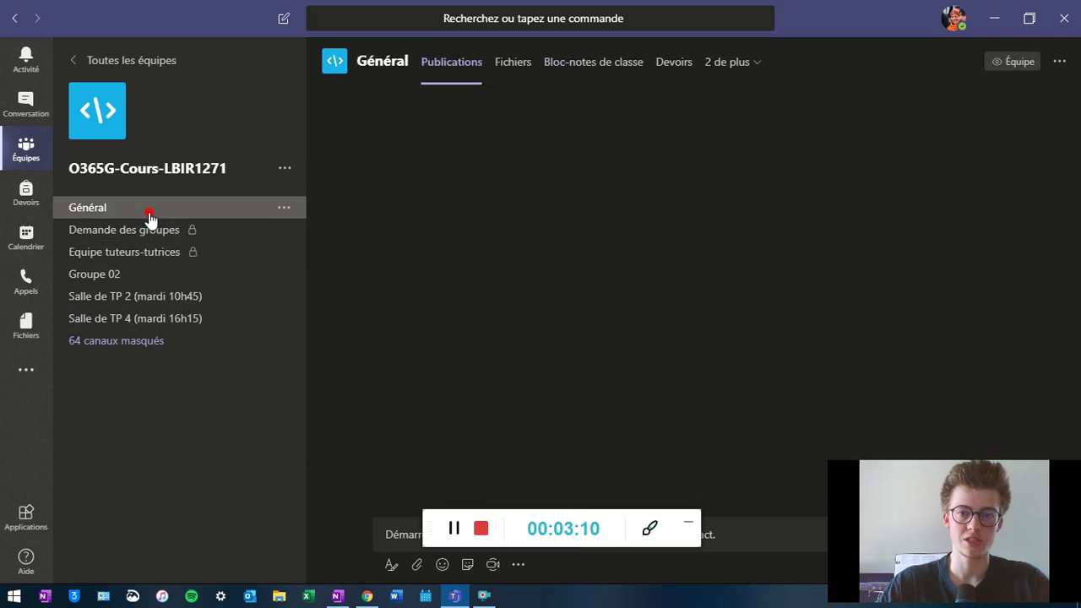
# - Open the 'Demande de support' tab from the '2 de plus' overflow to show the LBIR1271 demande d'aide form
pyautogui.click(734, 71)
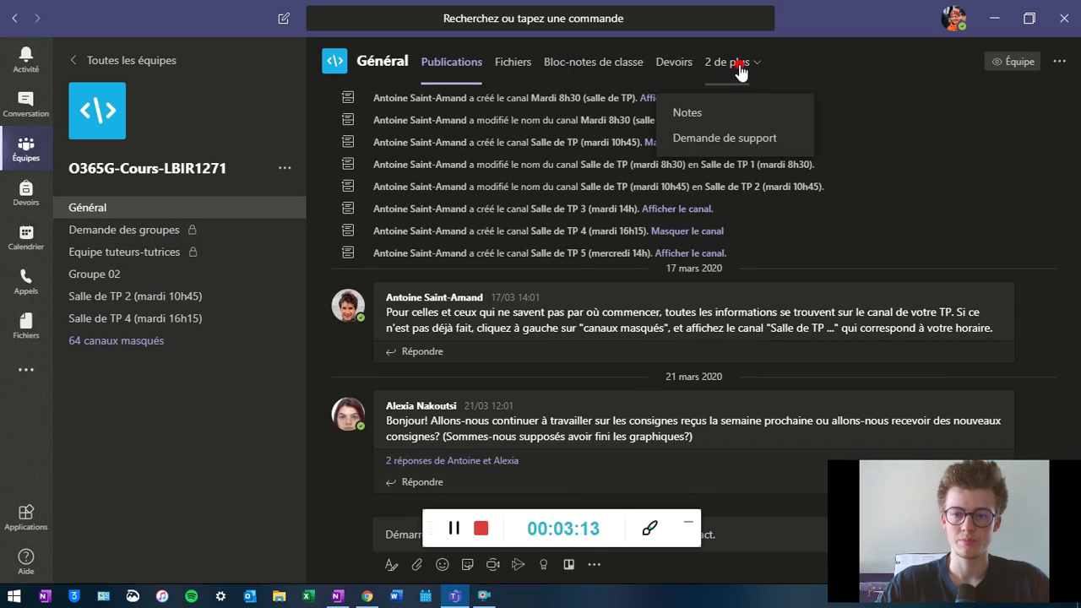
pyautogui.click(743, 141)
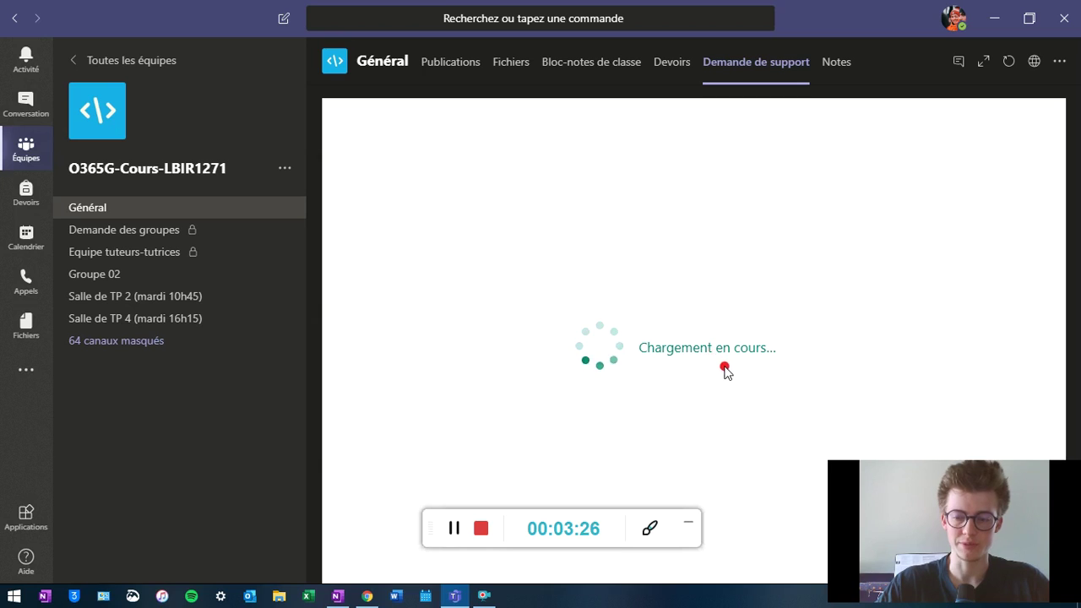
pyautogui.moveTo(1062, 486)
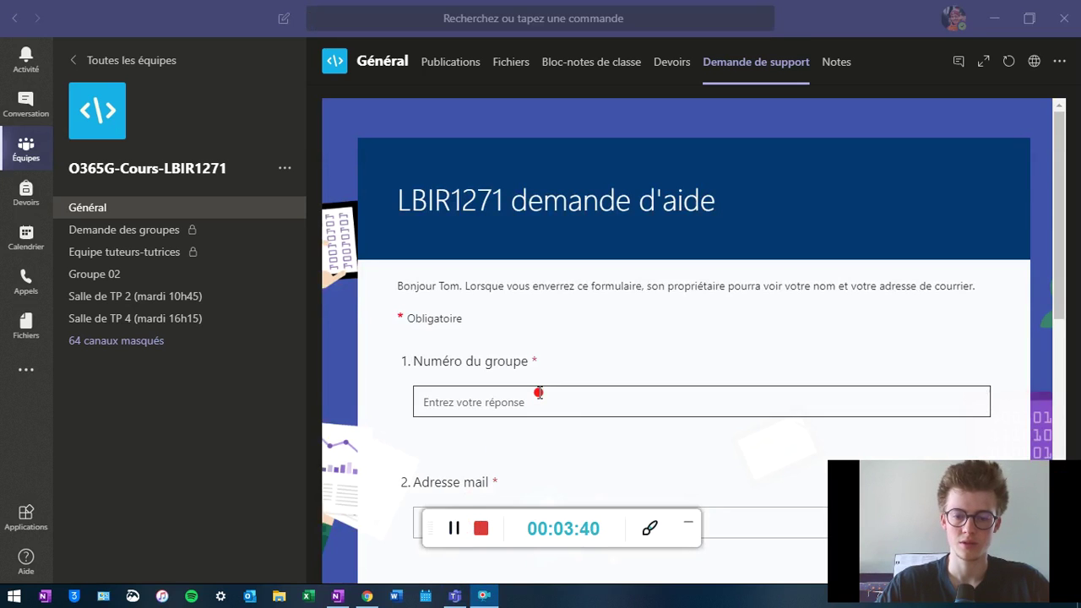
# - Scroll through the support form, then open the Demande des groupes channel with requests from groups 25, 46 and 50
pyautogui.scroll(-2, 701, 421)
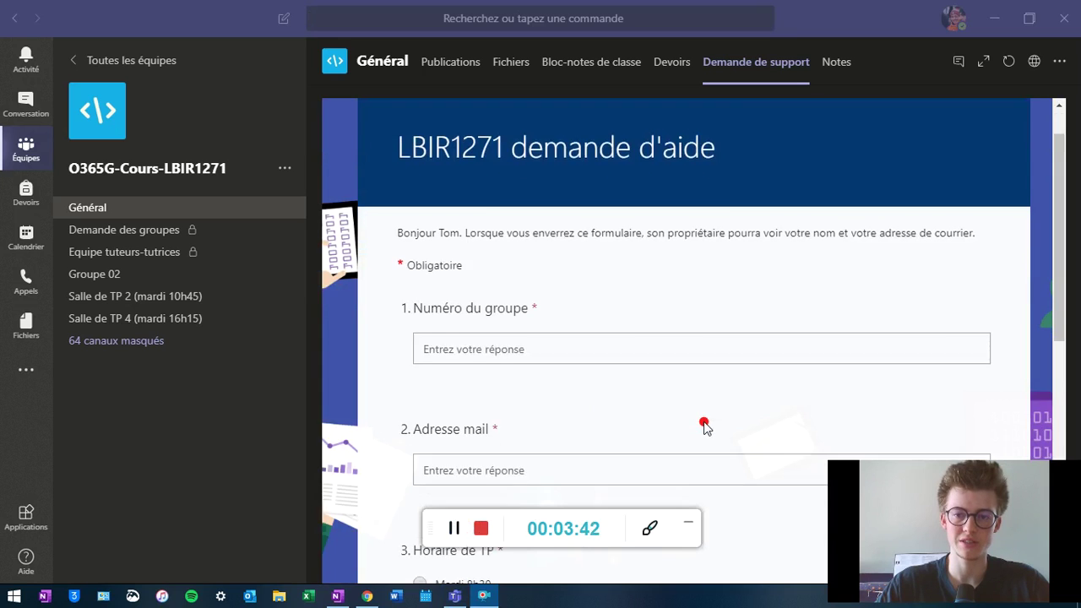
pyautogui.scroll(1, 701, 421)
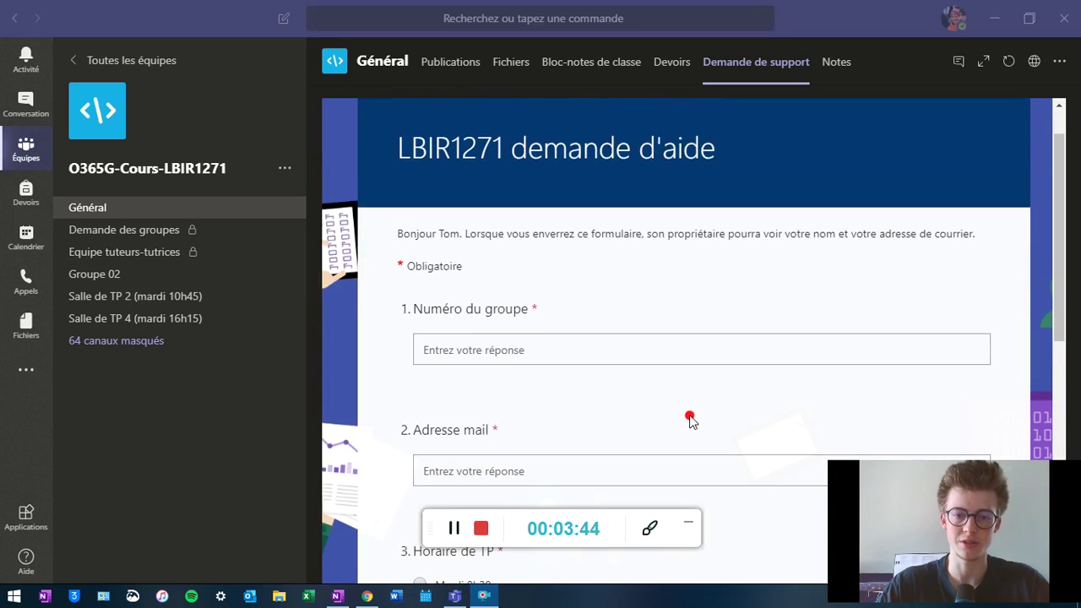
pyautogui.scroll(-5, 688, 419)
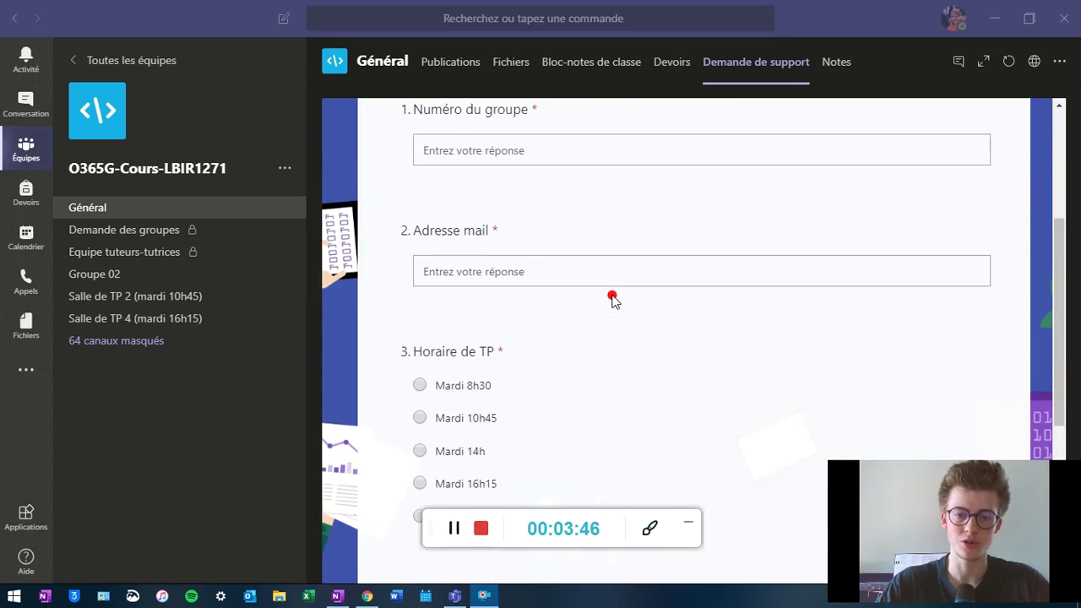
pyautogui.scroll(-5, 612, 300)
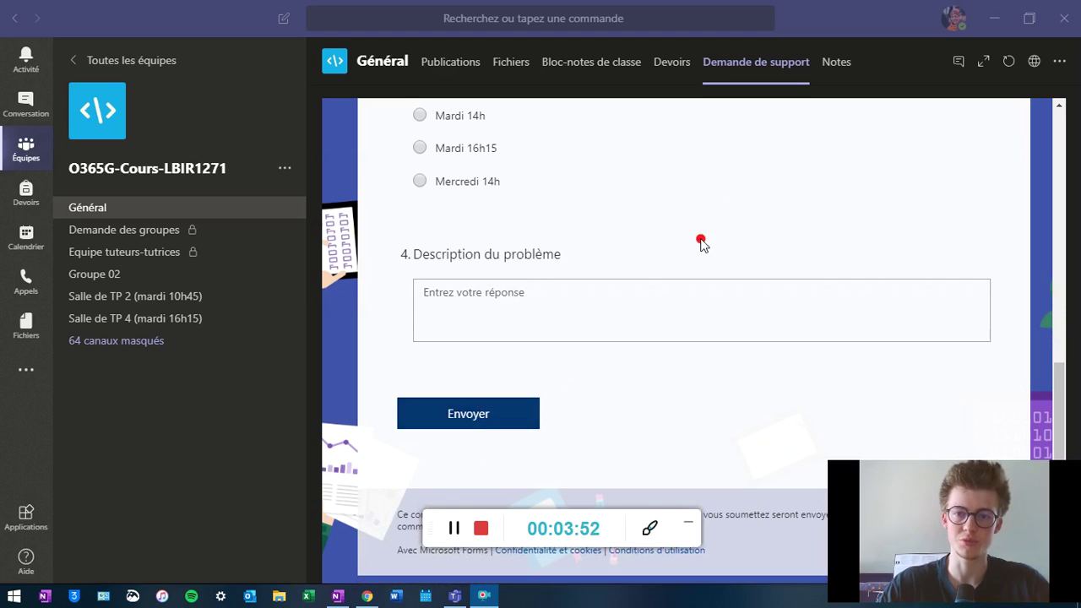
pyautogui.click(149, 239)
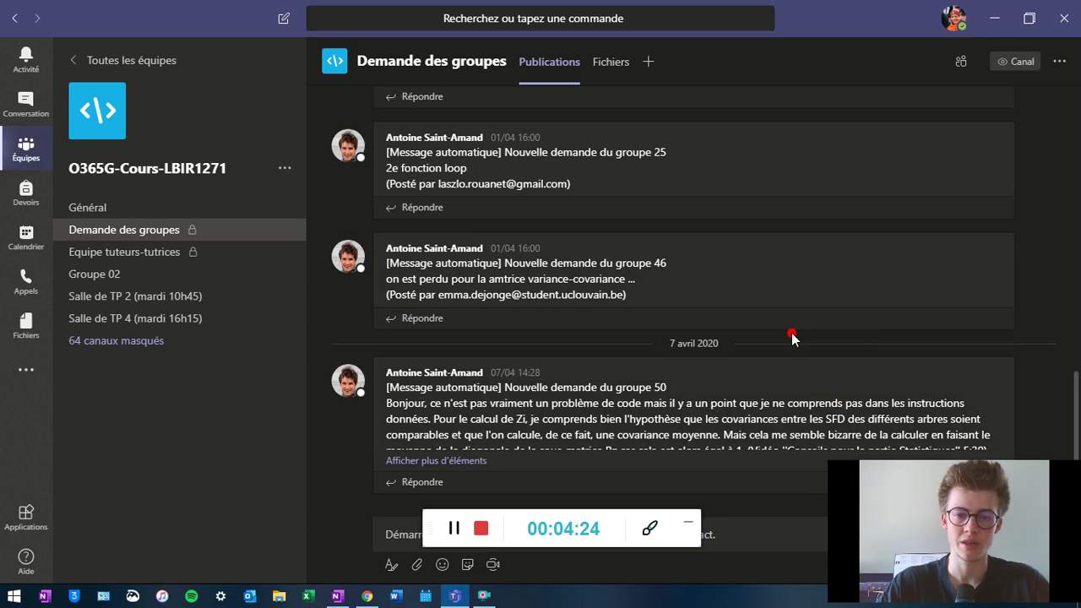
# - Check the 64 hidden channels, then open the private Equipe tuteurs-tutrices channel
pyautogui.click(241, 342)
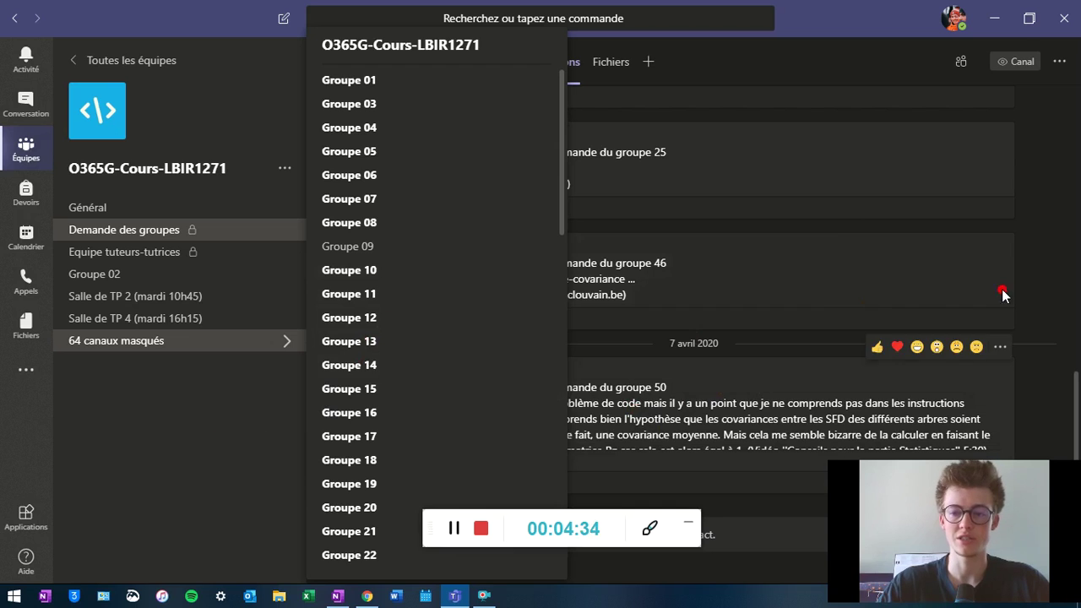
pyautogui.click(215, 435)
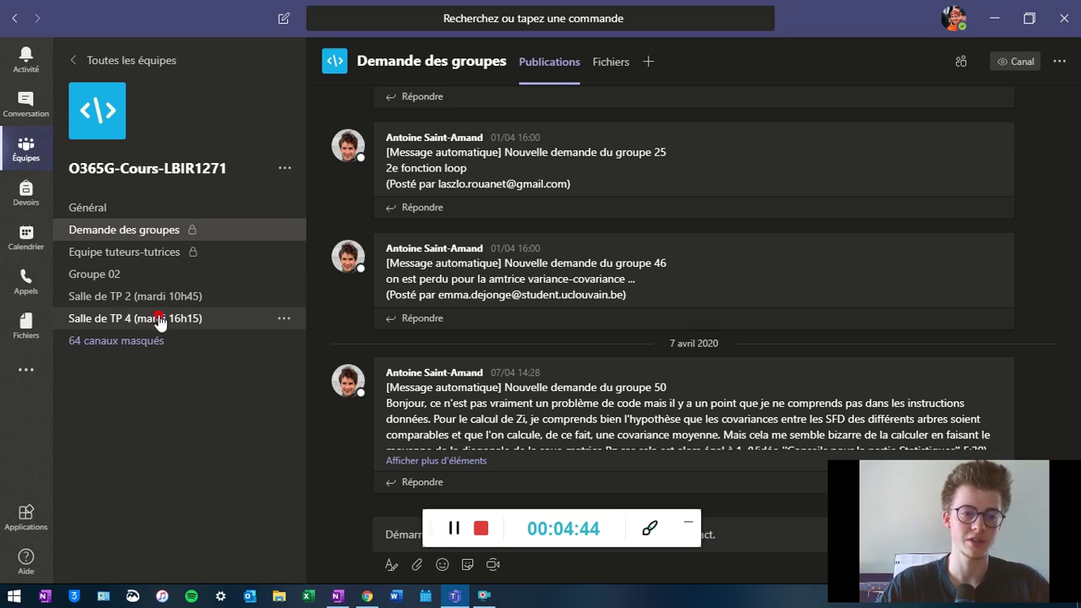
pyautogui.click(146, 254)
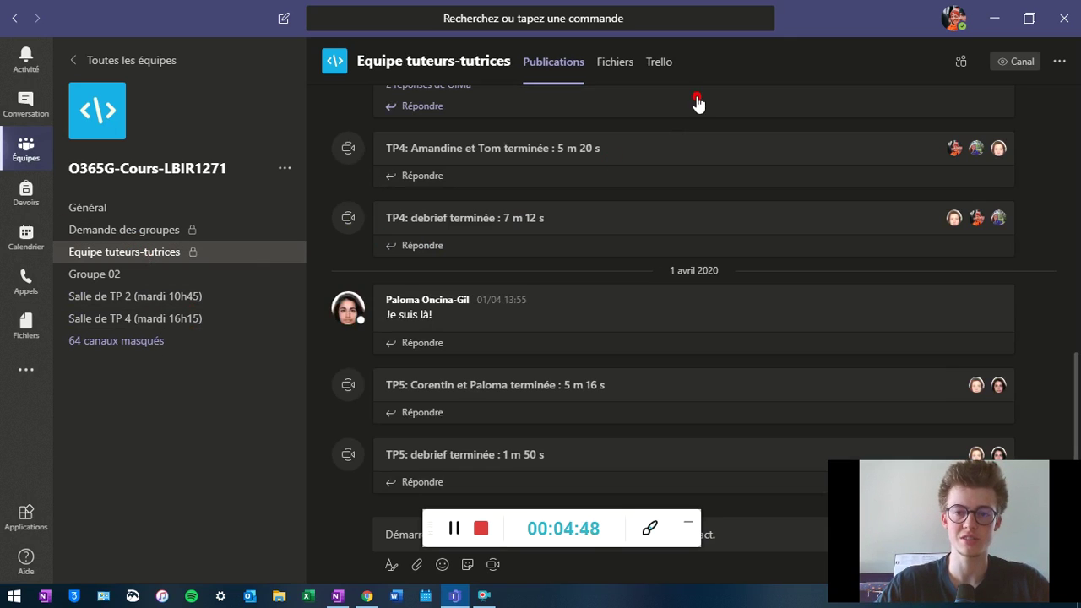
# - Load the Trello tab's LBIR1271 board with its En attente, Réglé and Pour l'assistant·e lists
pyautogui.click(659, 63)
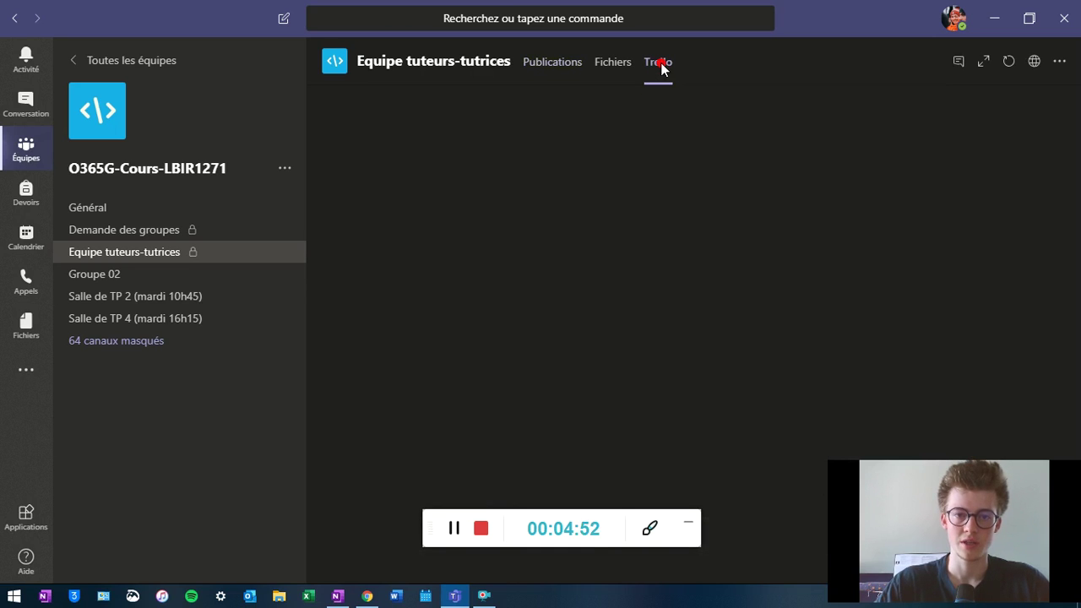
pyautogui.click(454, 529)
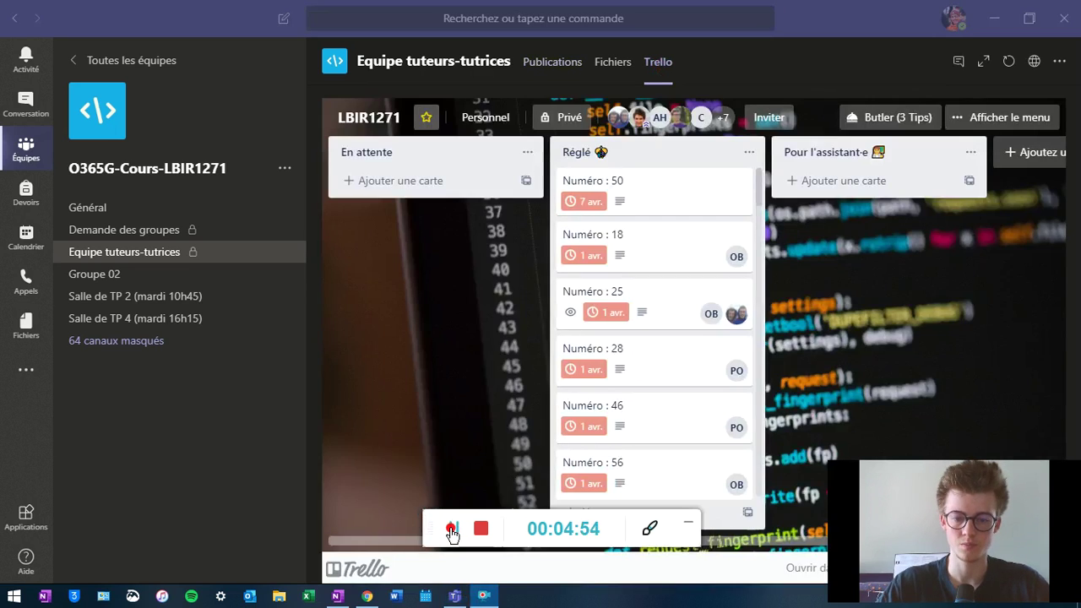
pyautogui.click(451, 529)
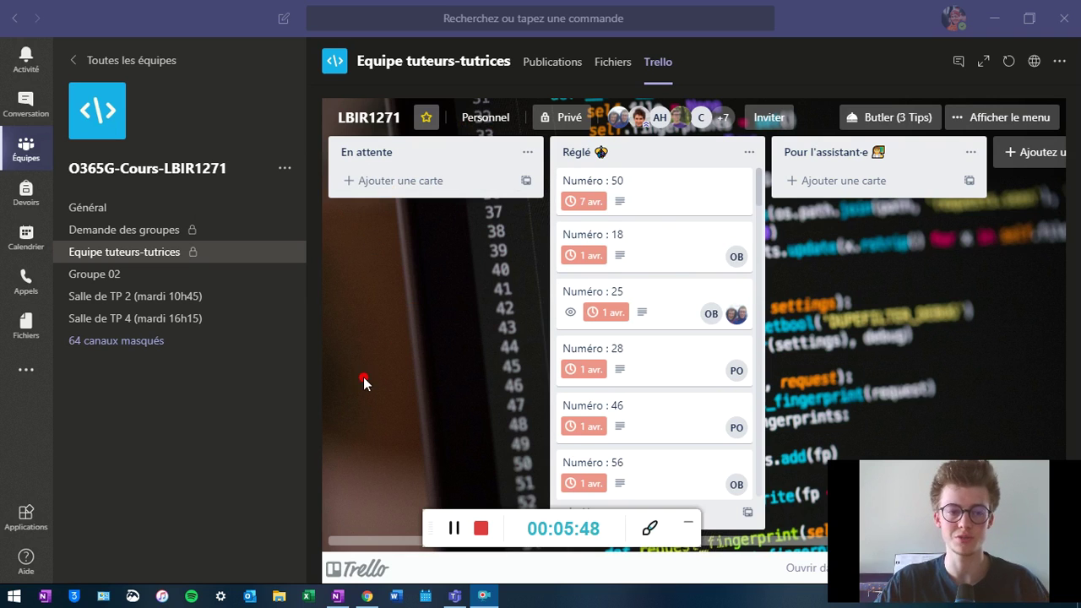
# - Scroll through the Demande des groupes posts, then return to OneNote's 'Comment mettre cela en place ?' section
pyautogui.click(155, 242)
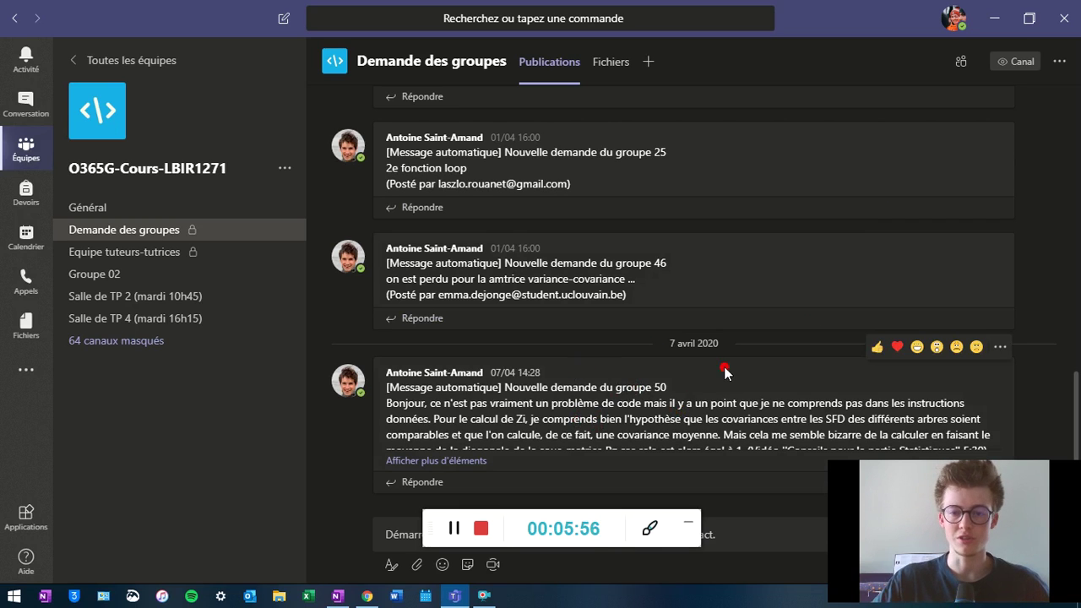
pyautogui.scroll(3, 807, 345)
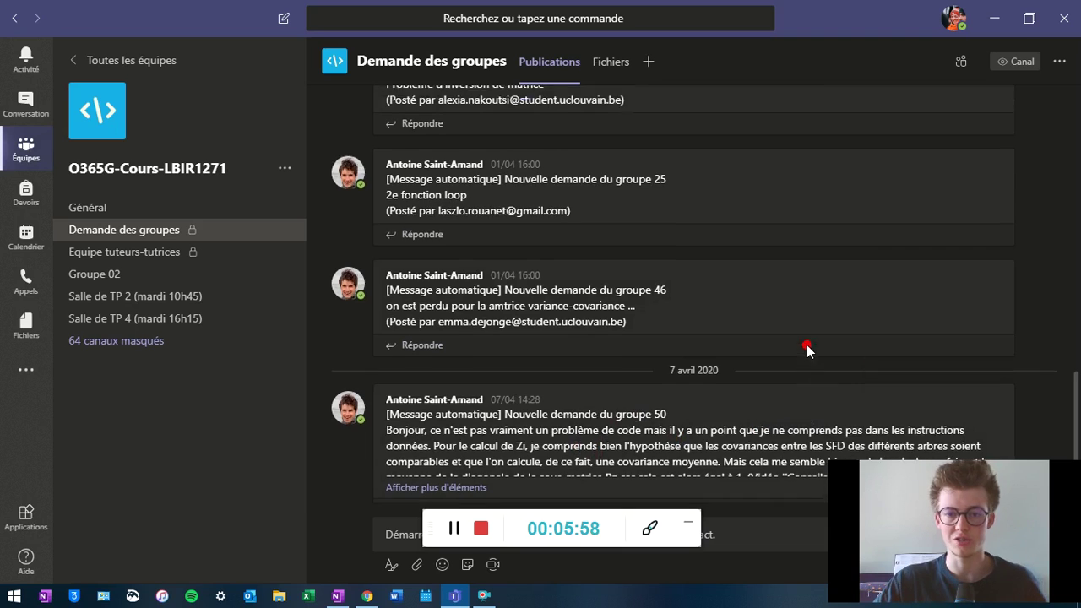
pyautogui.scroll(1, 792, 367)
pyautogui.scroll(-4, 785, 377)
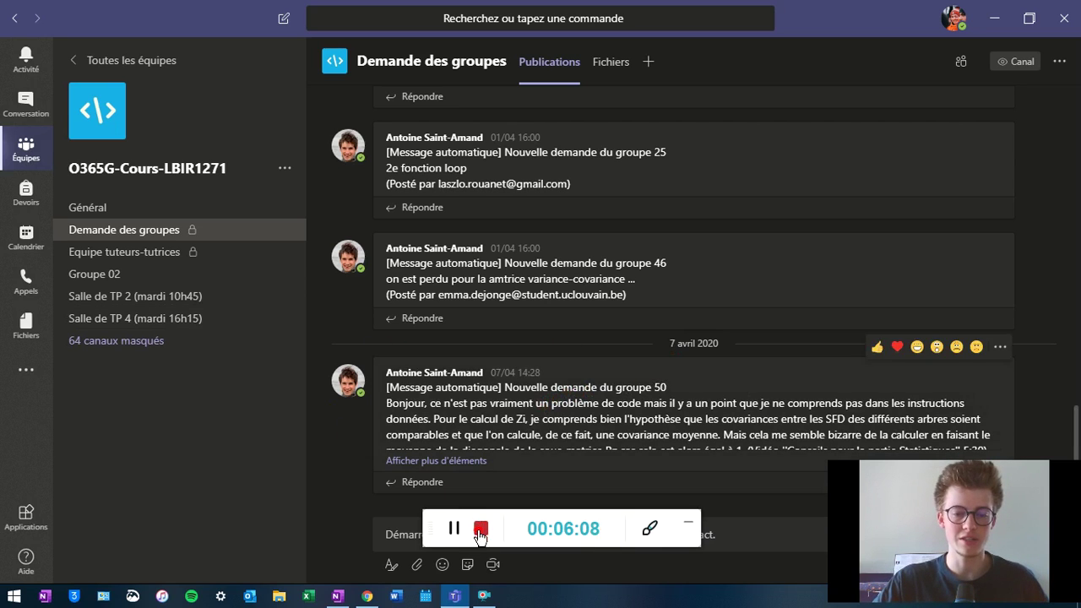
pyautogui.click(455, 530)
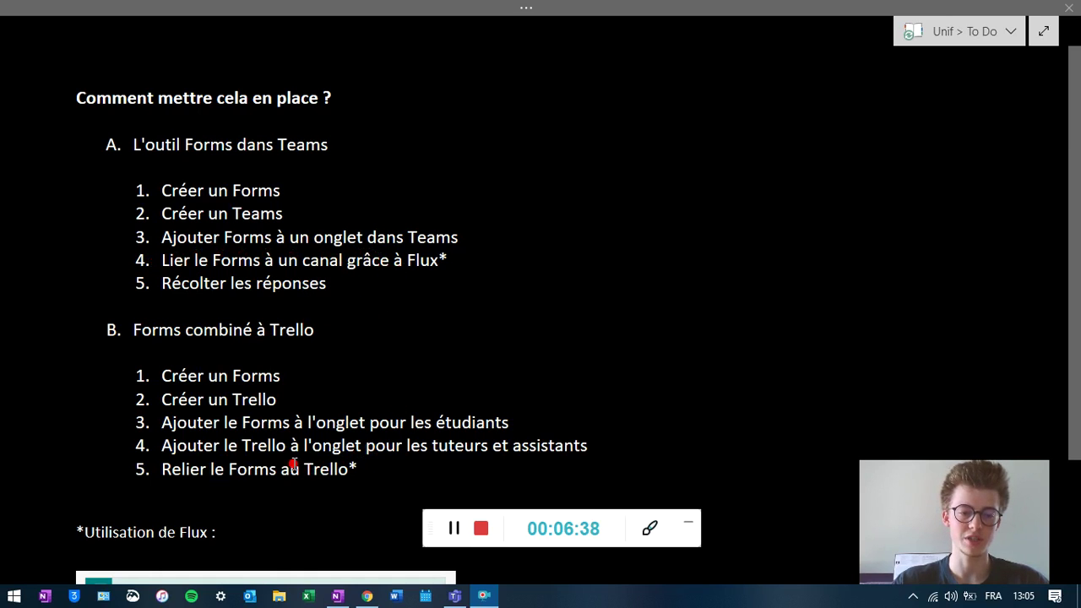
# - Highlight the Trello step in part B of the setup plan, then switch to the Outlook web inbox
pyautogui.moveTo(233, 445); pyautogui.dragTo(312, 446)
pyautogui.click(340, 477)
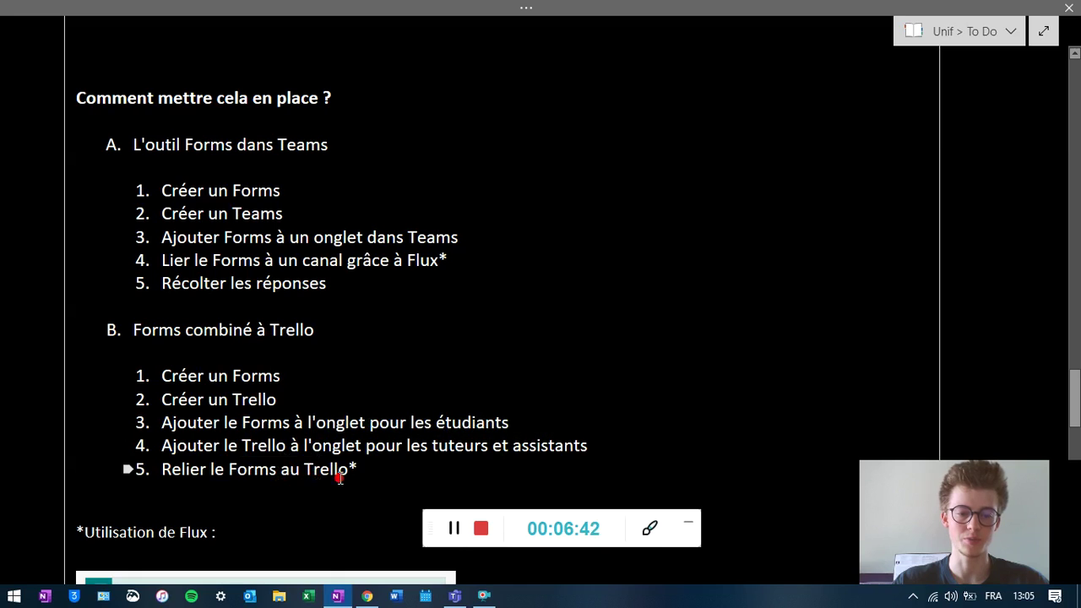
pyautogui.click(452, 532)
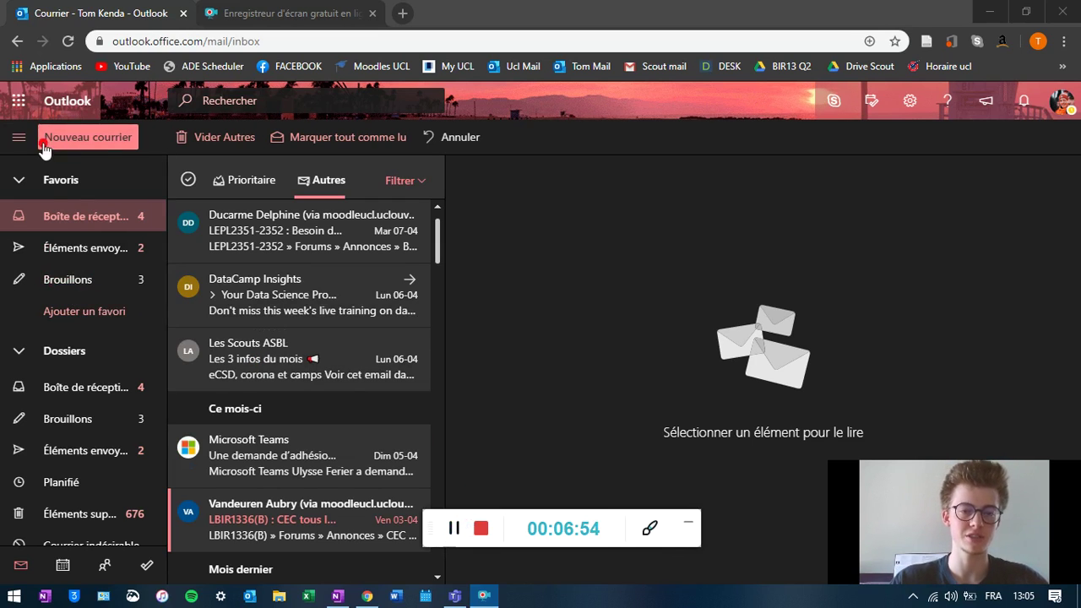
# - Use Outlook's app launcher to bring up the Office 365 home page in a new browser tab
pyautogui.click(18, 103)
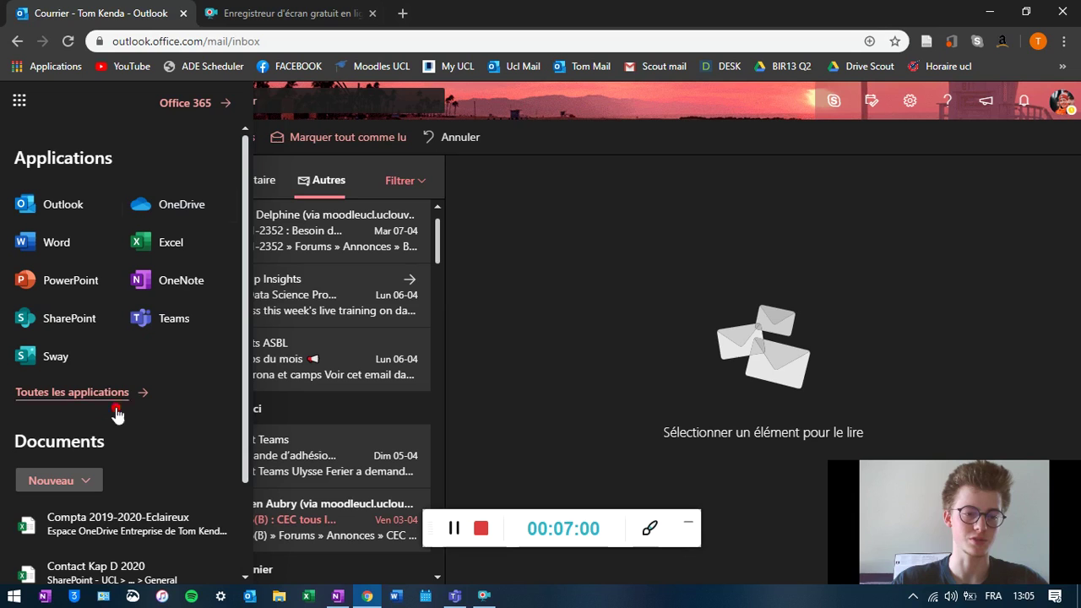
pyautogui.click(204, 104)
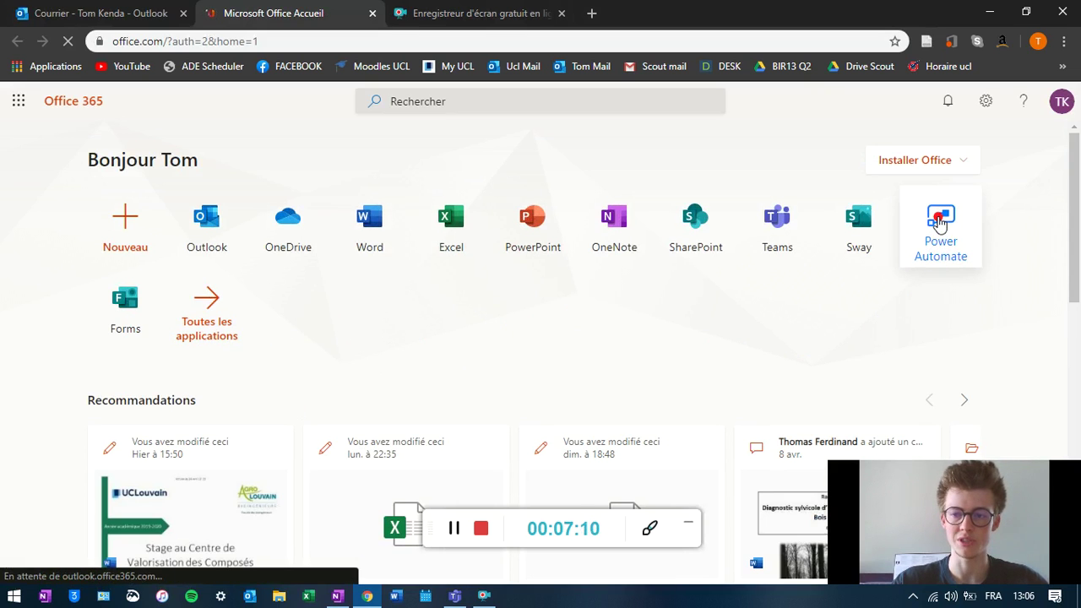
# - Launch Power Automate and then Microsoft Forms from the Office 365 home page, each in its own tab
pyautogui.click(939, 221)
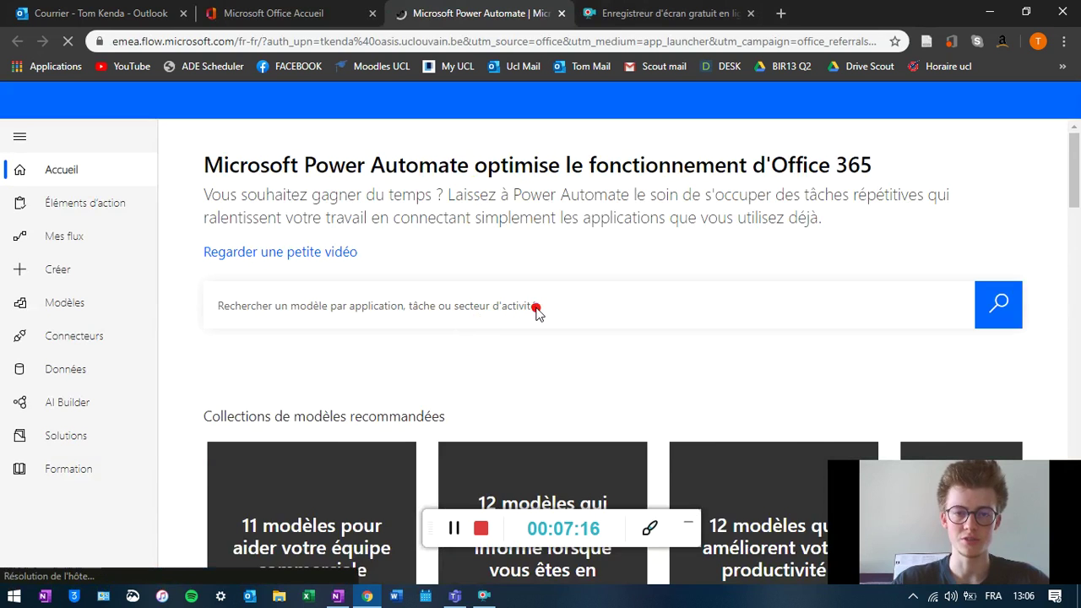
pyautogui.click(285, 15)
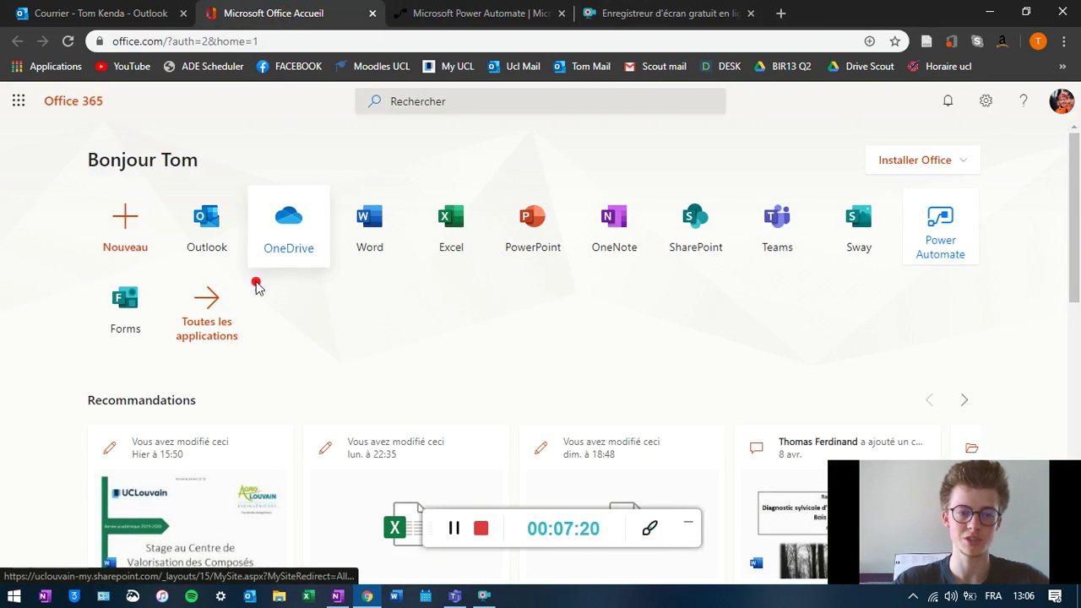
pyautogui.click(125, 308)
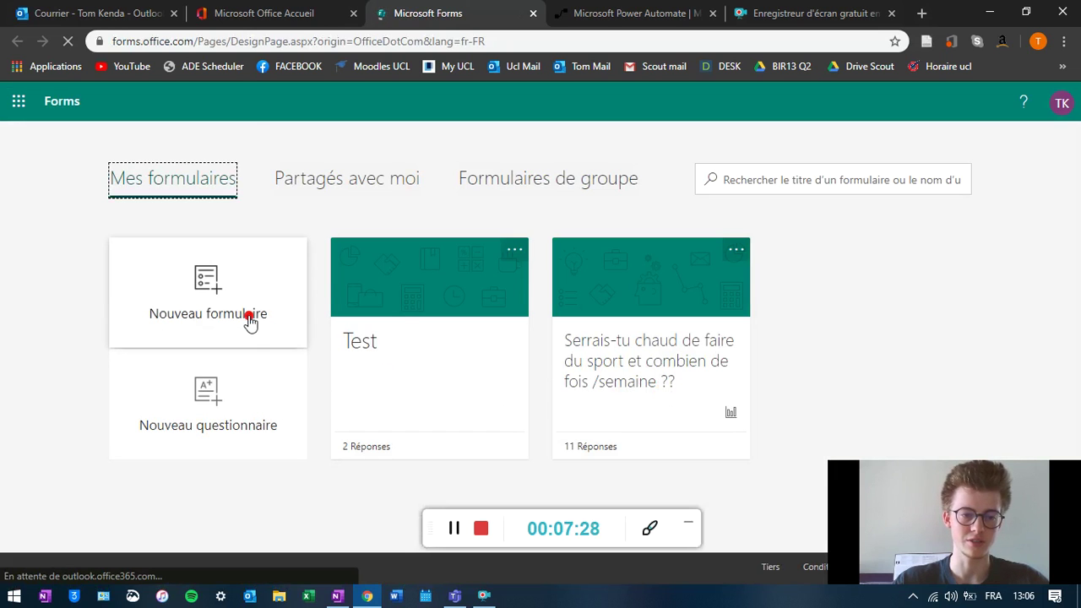
# - Start a new blank form and title it 'LBIR1370 - Question Etudiant'
pyautogui.click(162, 286)
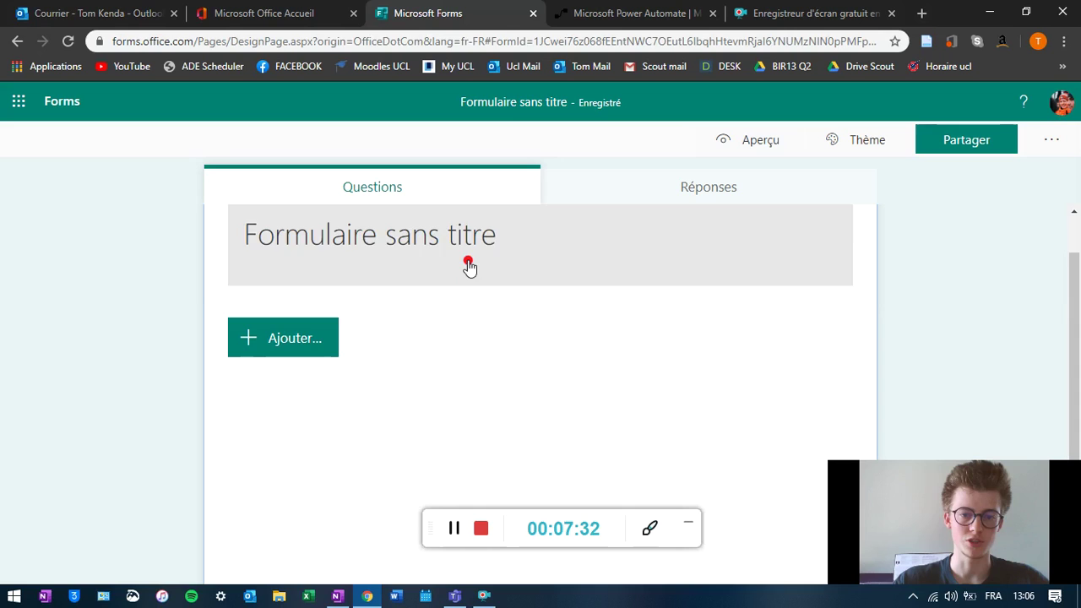
pyautogui.click(498, 292)
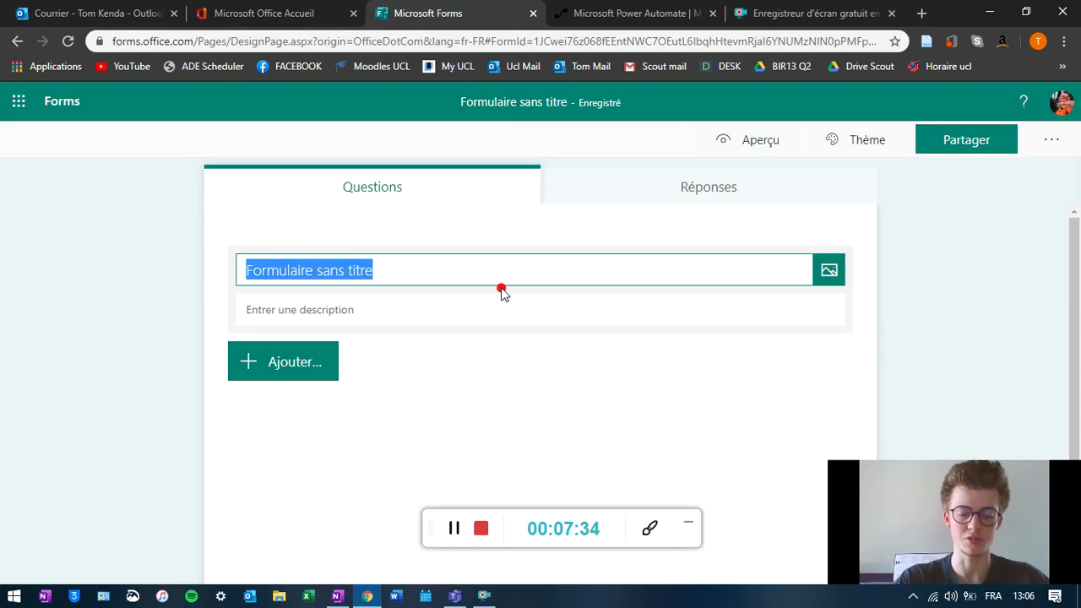
pyautogui.write('LB')
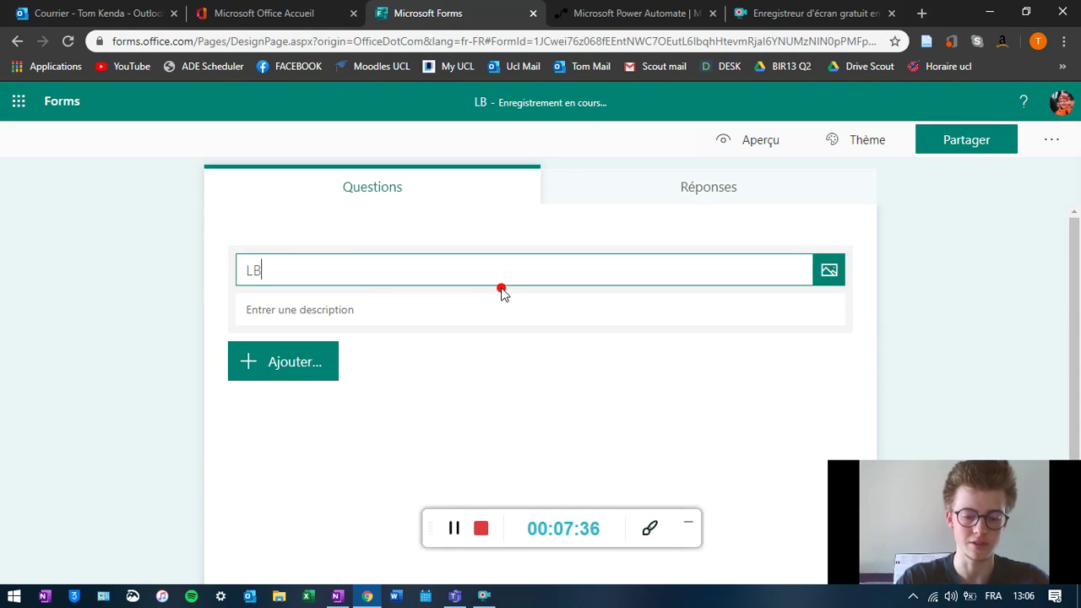
pyautogui.write('IR13')
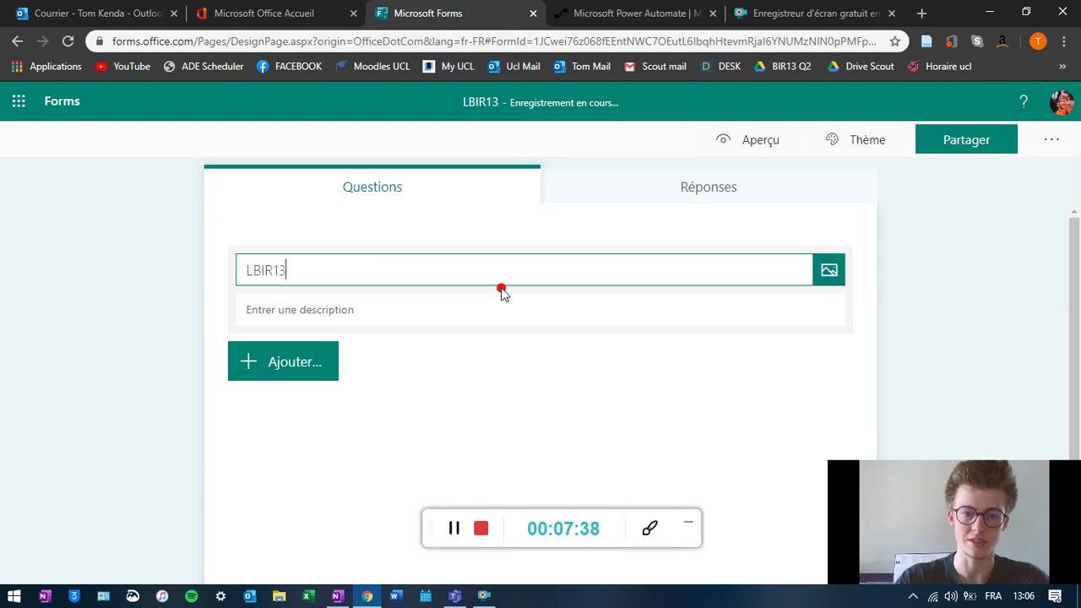
pyautogui.write('70')
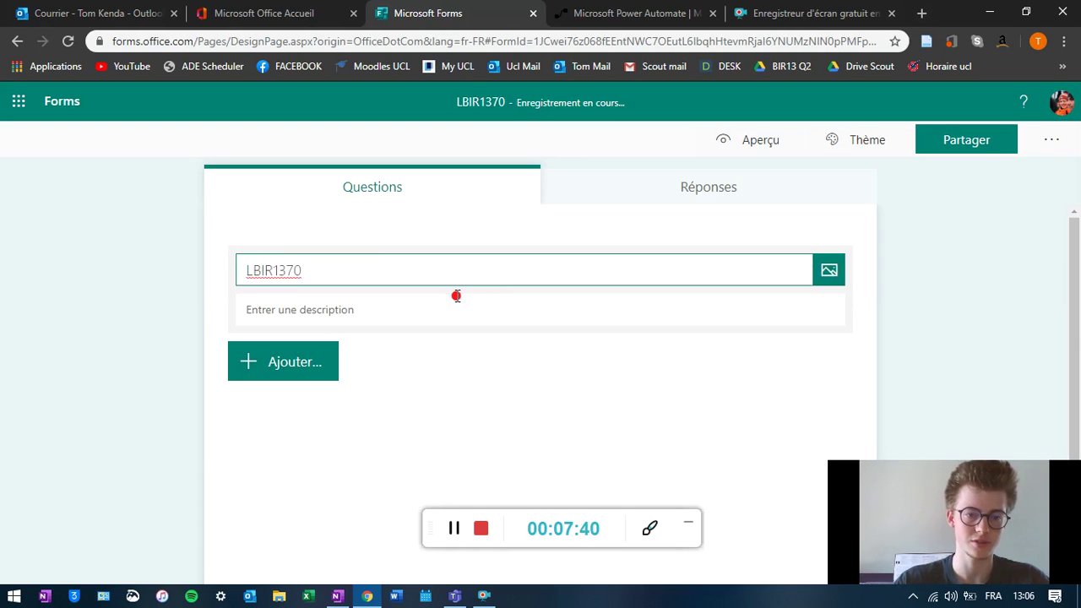
pyautogui.write(' - Demande')
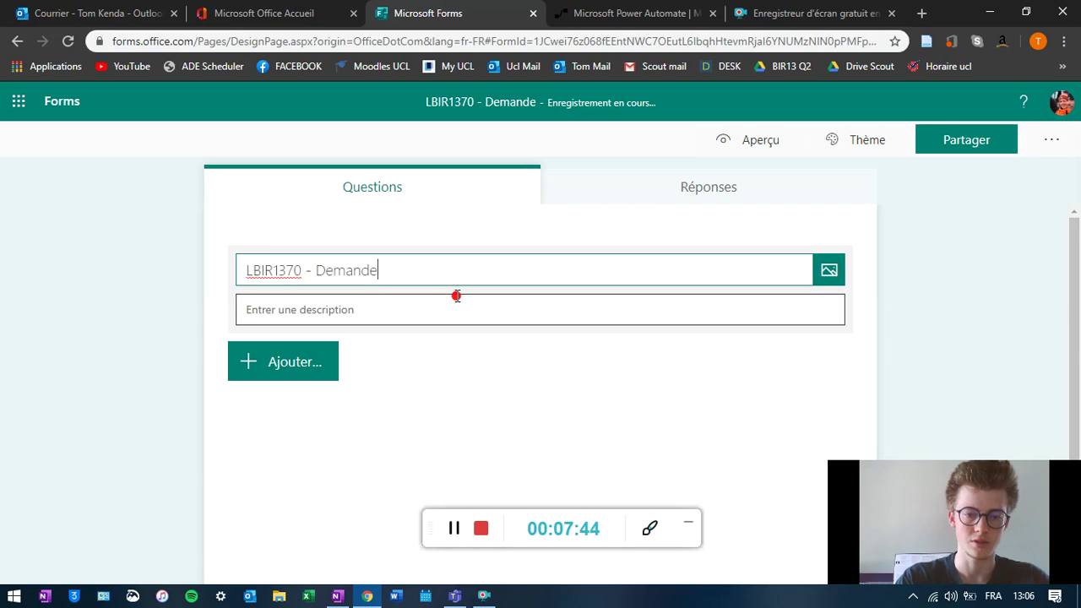
pyautogui.press('BackSpace')
pyautogui.press('BackSpace')
pyautogui.press('BackSpace')
pyautogui.press('BackSpace')
pyautogui.press('BackSpace')
pyautogui.press('BackSpace')
pyautogui.press('BackSpace')
pyautogui.press('BackSpace')
pyautogui.write('questions')
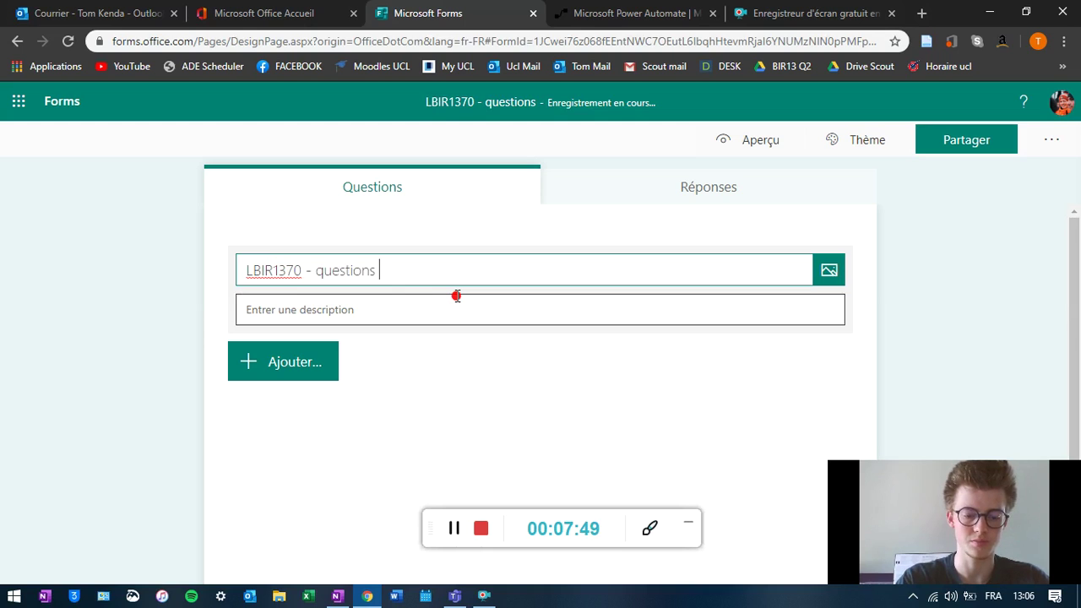
pyautogui.press('BackSpace')
pyautogui.write('Et')
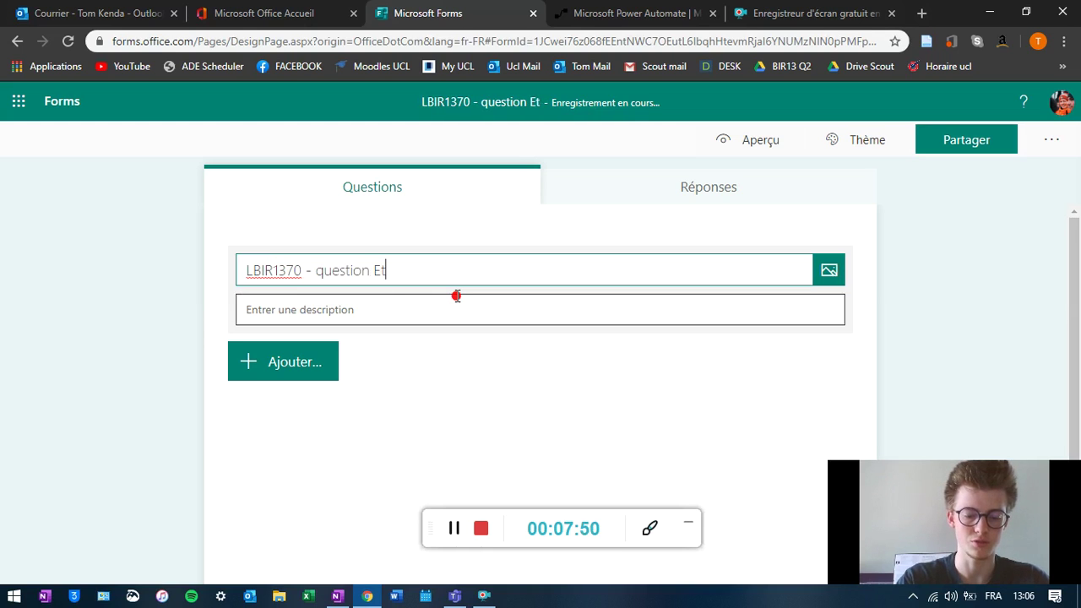
pyautogui.write('udiant')
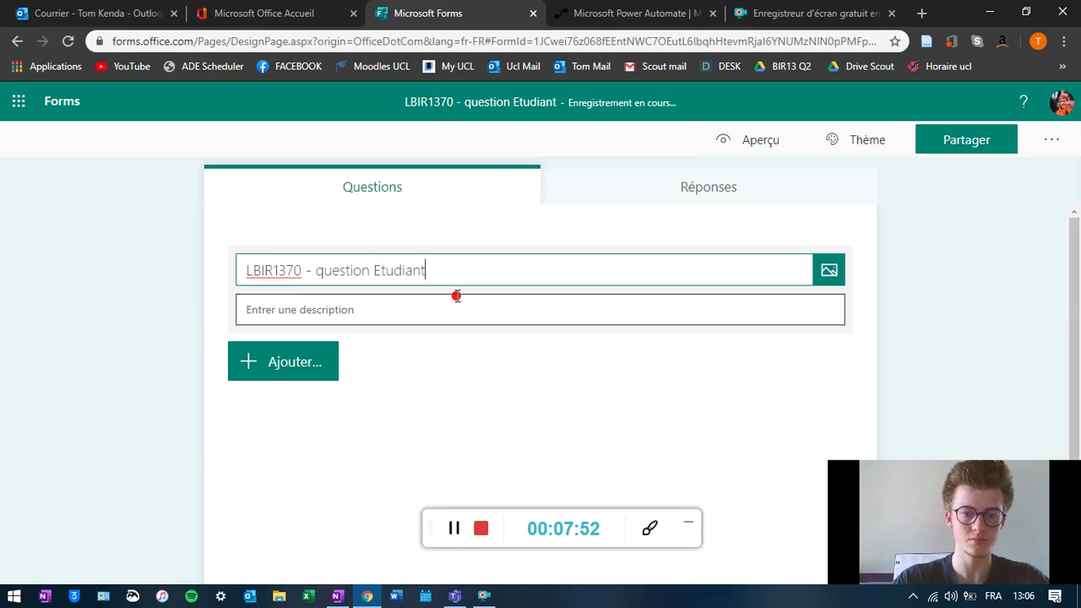
pyautogui.click(325, 272)
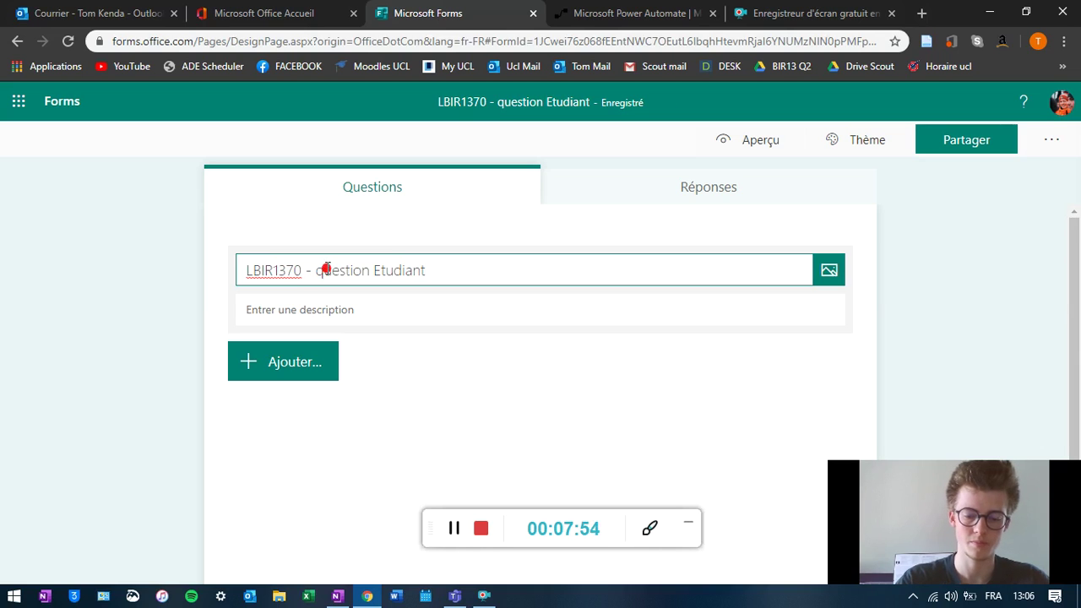
pyautogui.press('BackSpace')
pyautogui.write('Q')
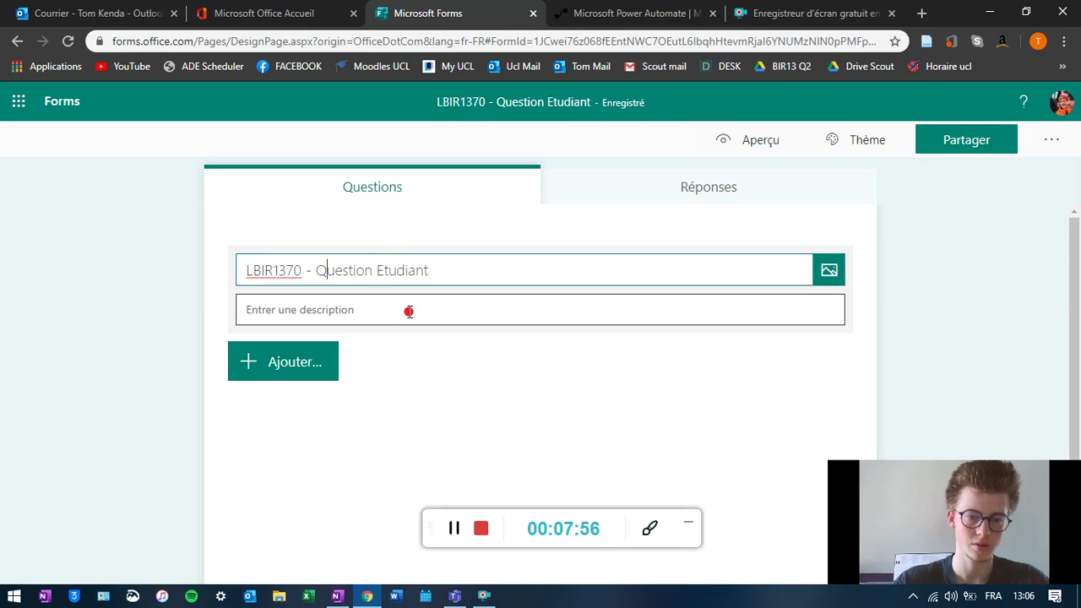
pyautogui.scroll(-2, 456, 321)
# - Add a required text question worded 'quel est votre question' as question 1
pyautogui.click(332, 268)
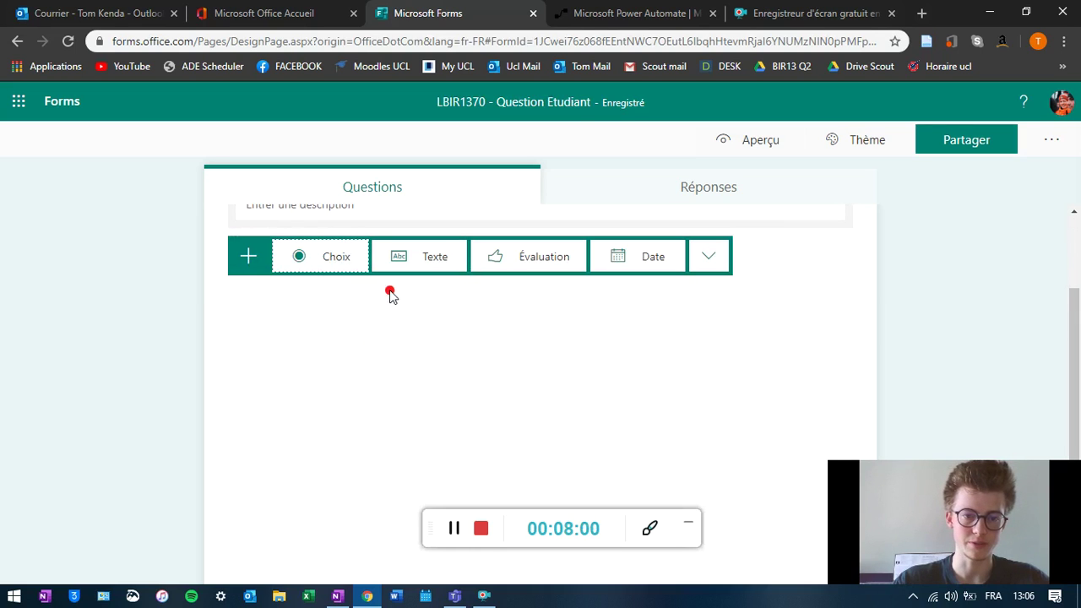
pyautogui.click(421, 261)
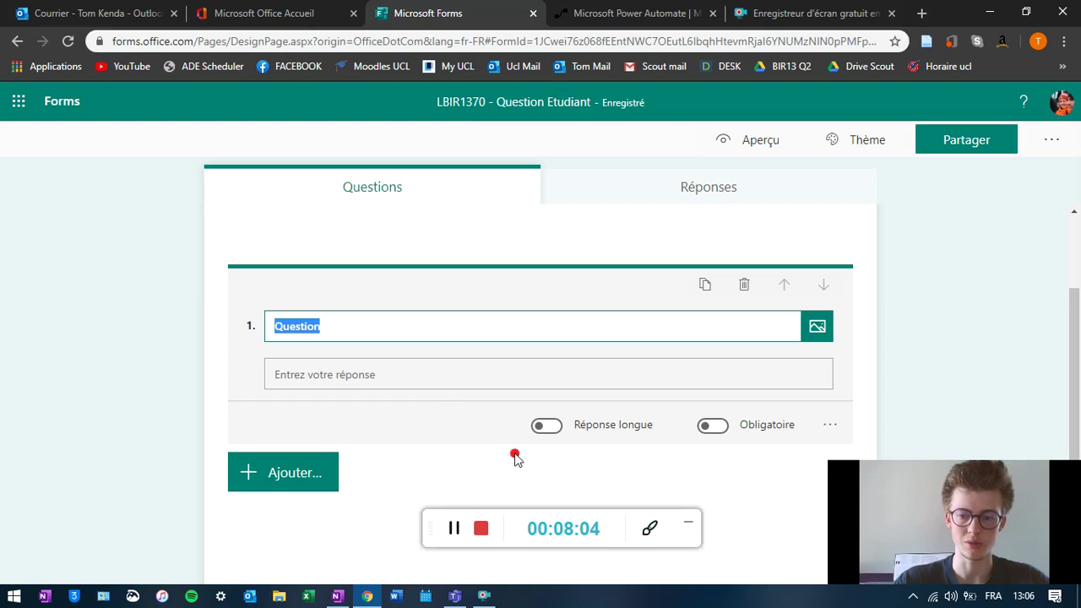
pyautogui.click(724, 429)
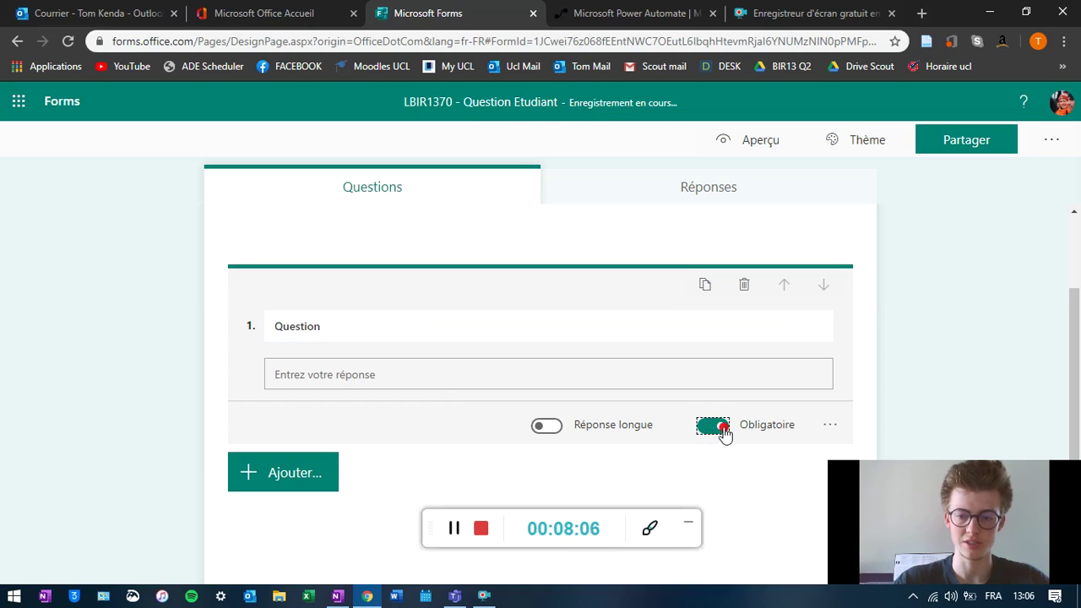
pyautogui.click(325, 326)
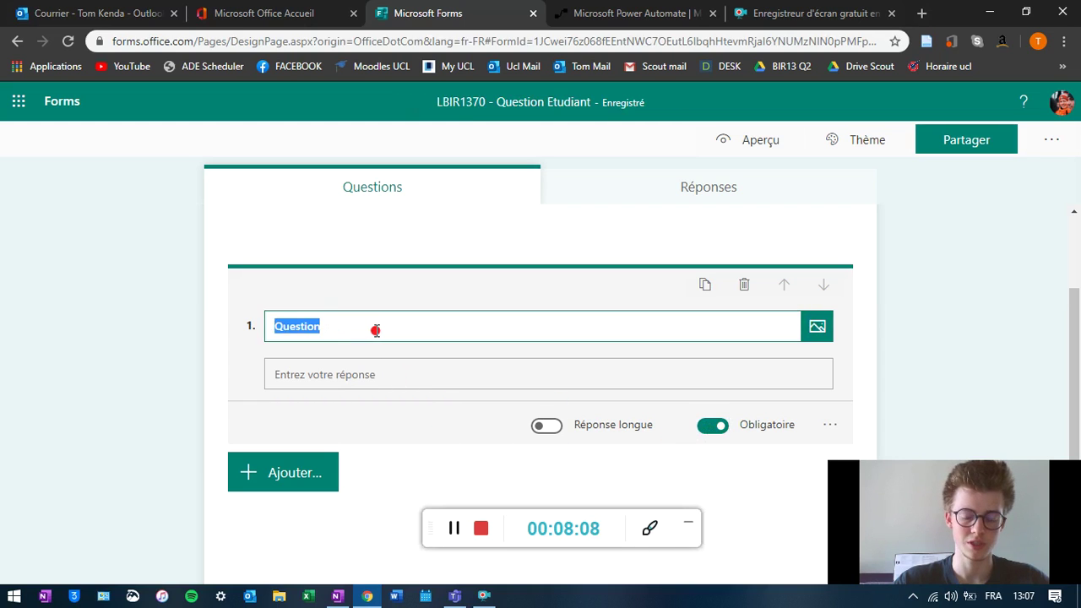
pyautogui.write('quel')
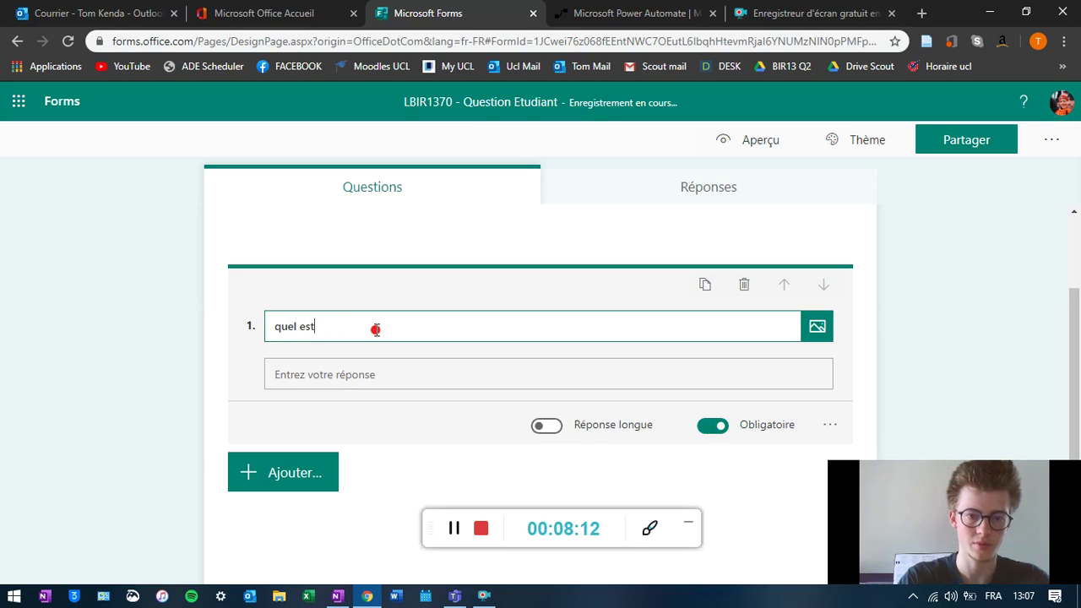
pyautogui.write(' est votre question')
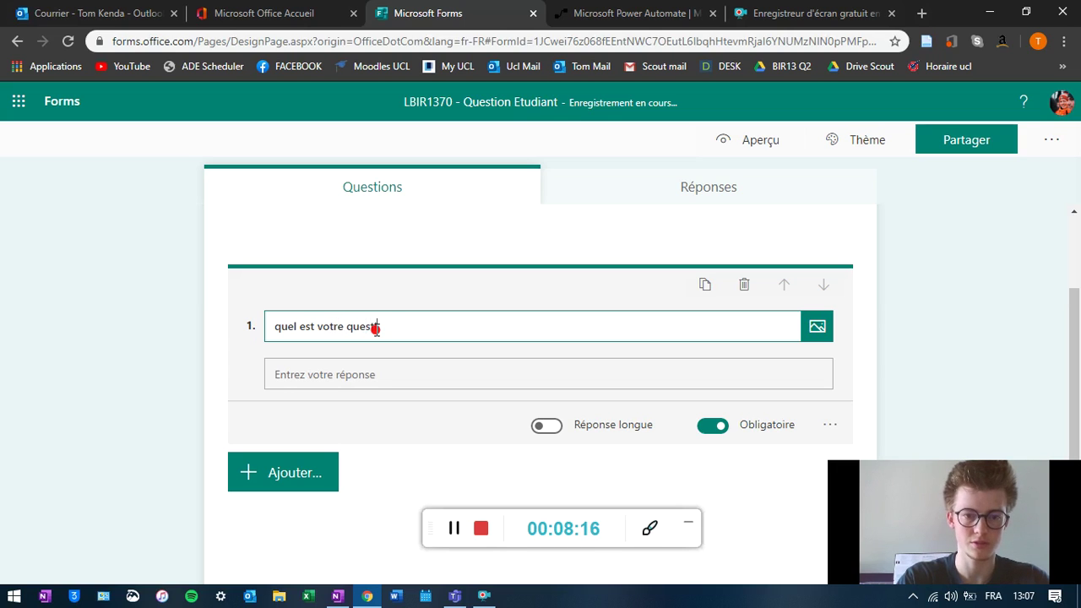
pyautogui.click(396, 382)
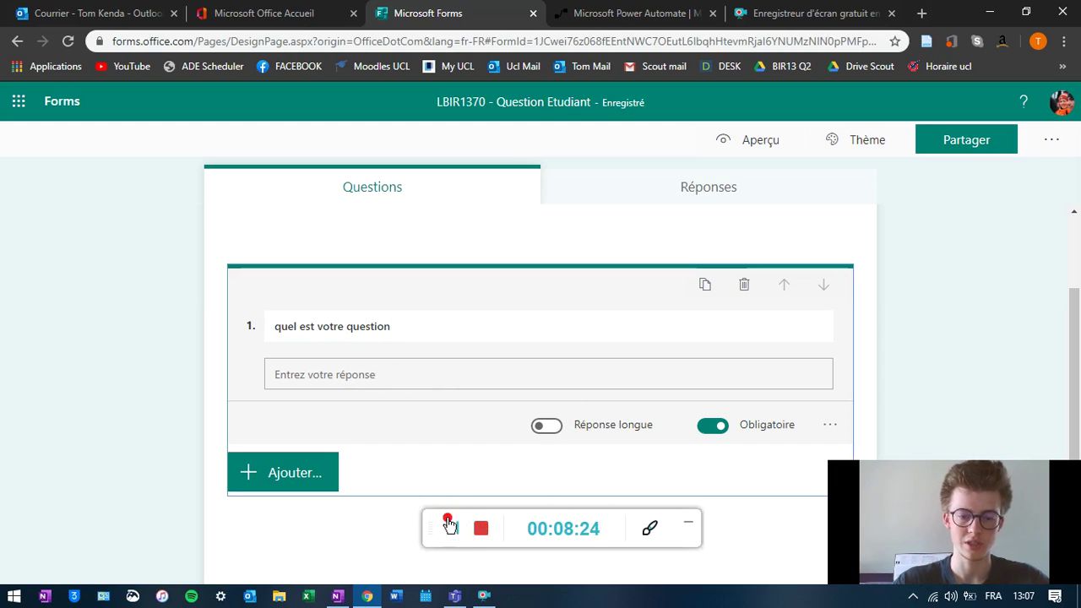
# - Add a multiple-choice question titled 'Horaire de TP'
pyautogui.click(321, 477)
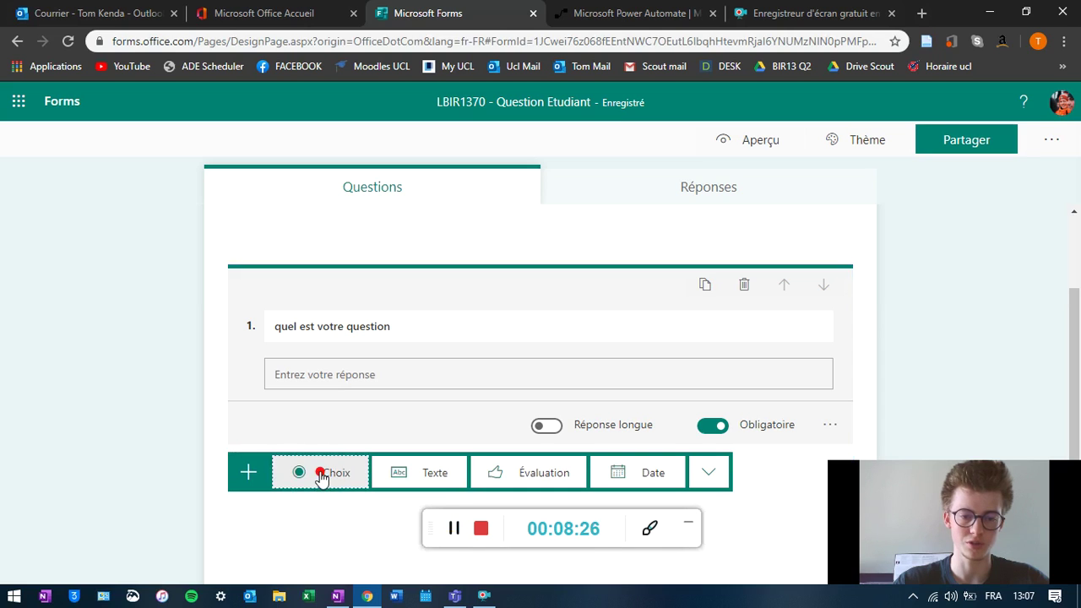
pyautogui.click(457, 532)
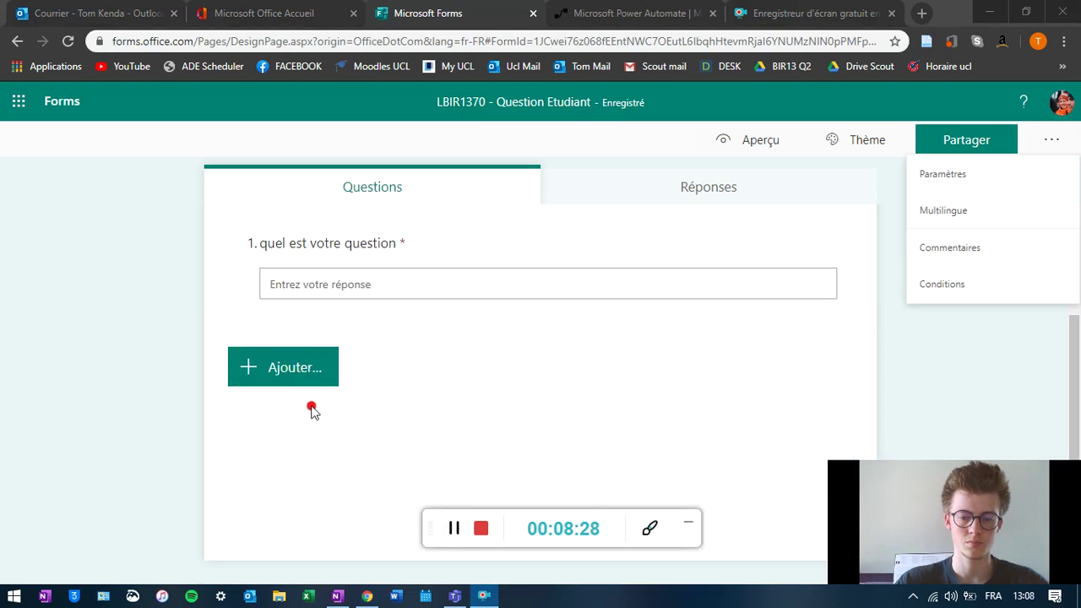
pyautogui.click(291, 367)
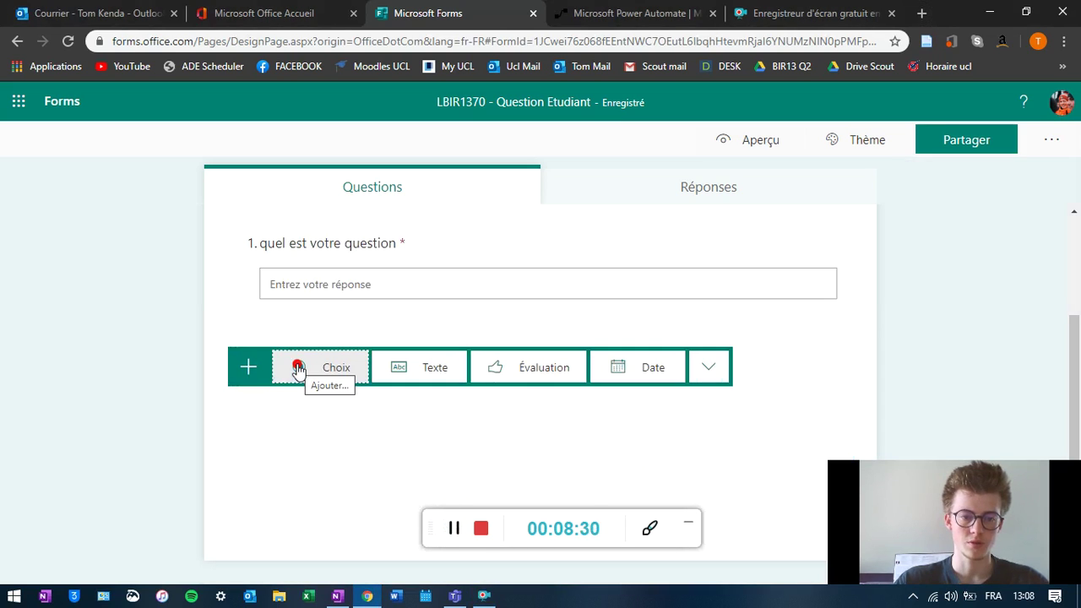
pyautogui.click(344, 367)
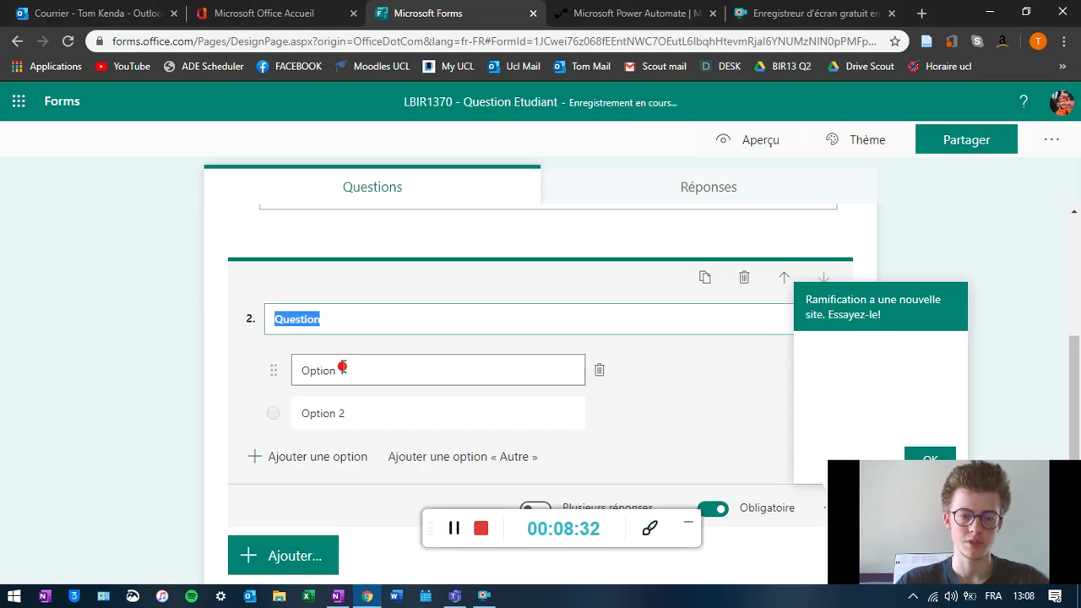
pyautogui.write('Horaire de TP')
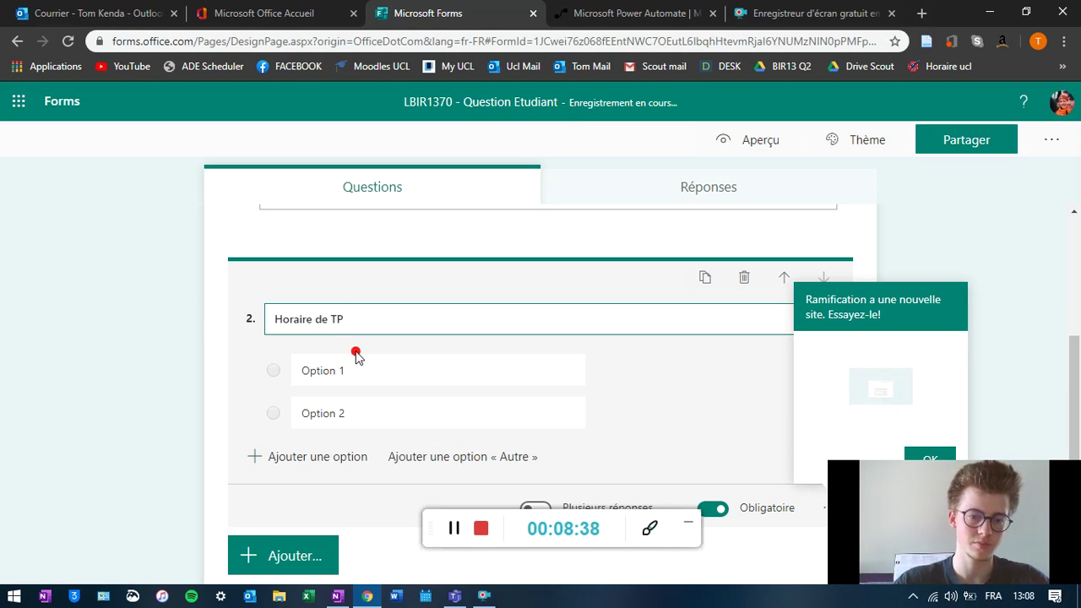
# - Give 'Horaire de TP' the choices TP1 and TP2 and allow multiple answers
pyautogui.click(345, 373)
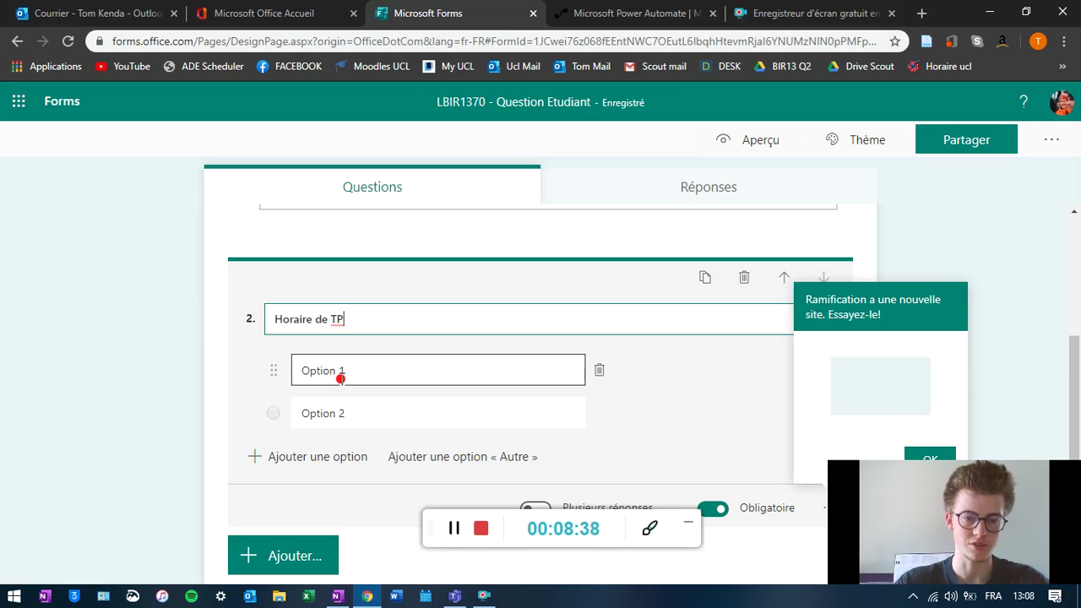
pyautogui.write('TP1')
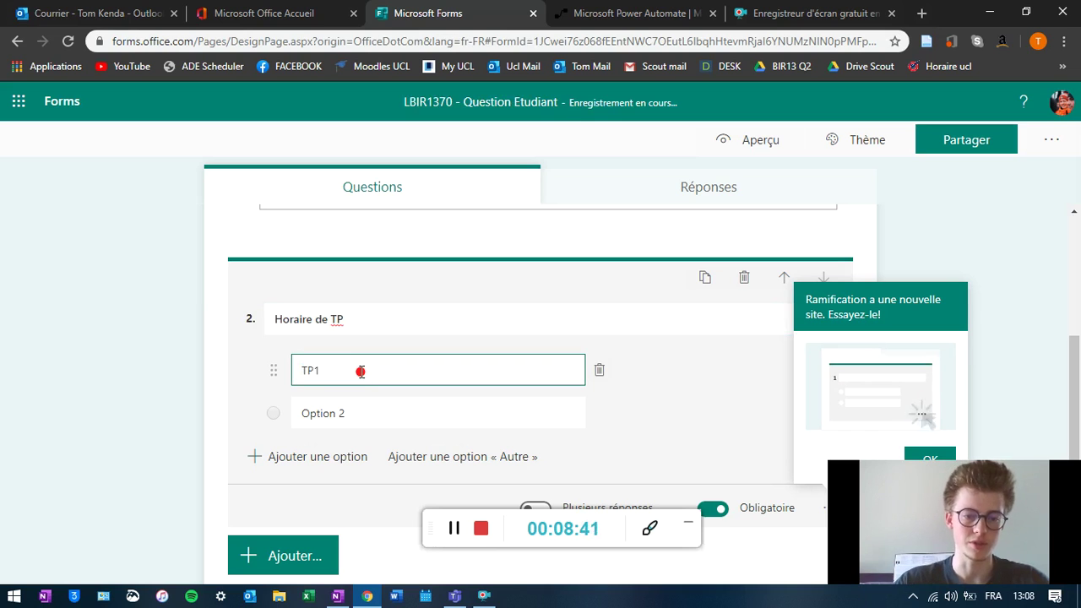
pyautogui.click(368, 412)
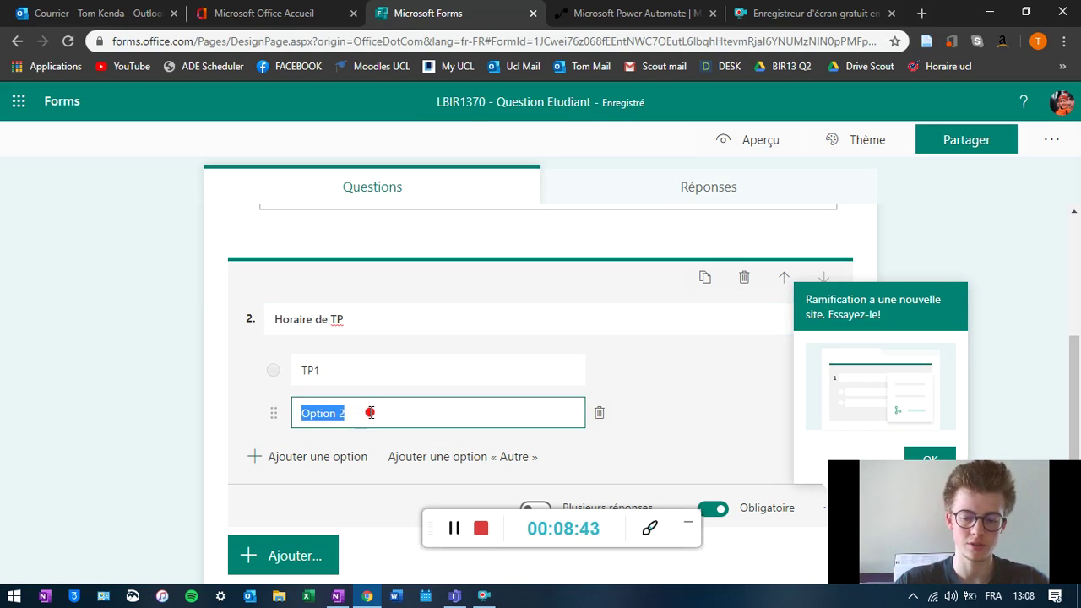
pyautogui.write('TP2')
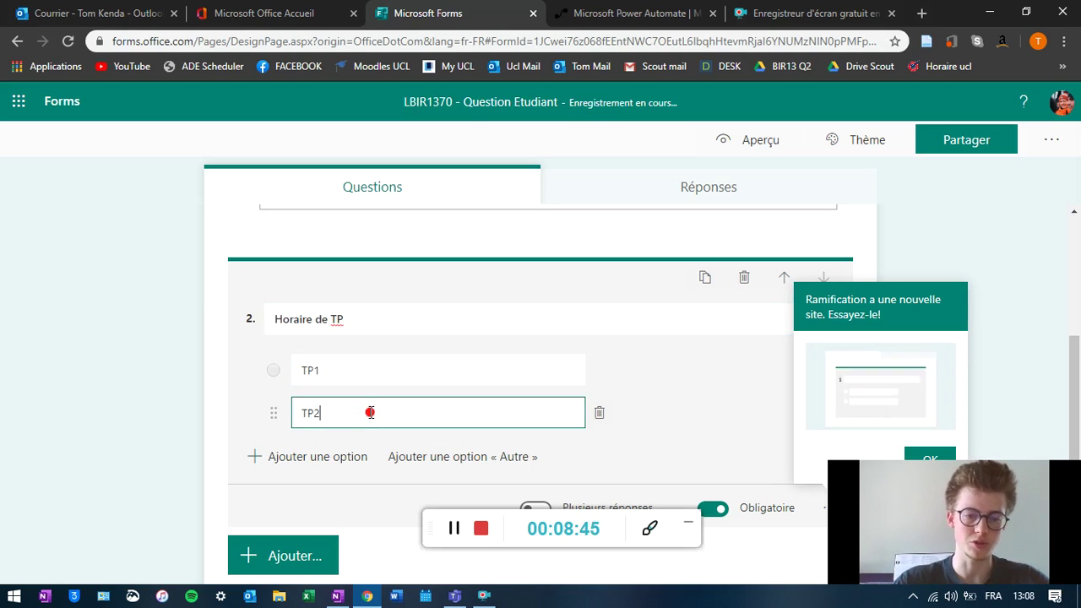
pyautogui.scroll(-1, 592, 418)
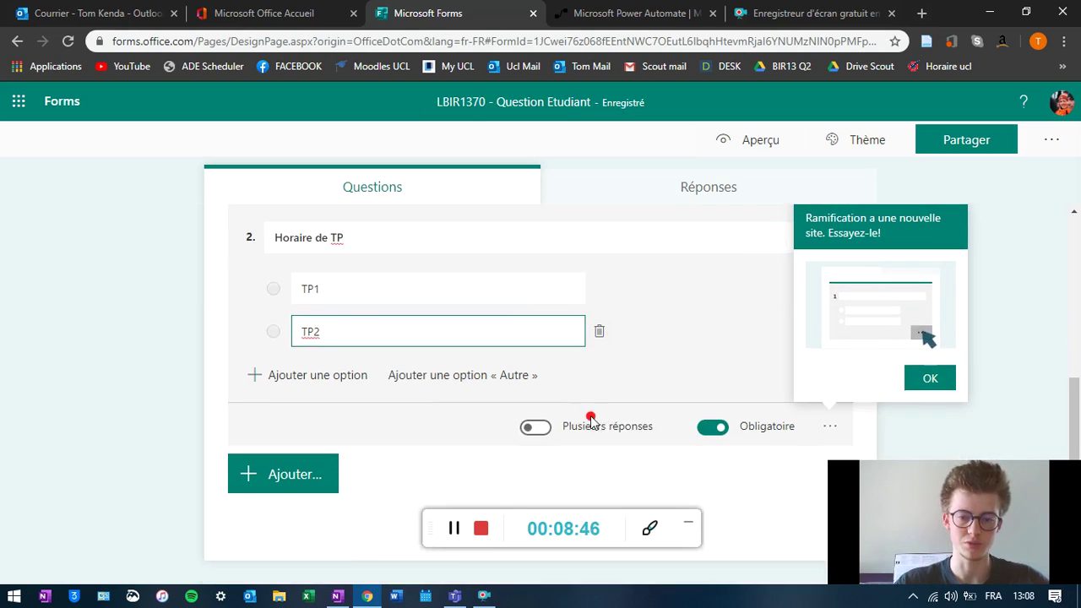
pyautogui.click(546, 430)
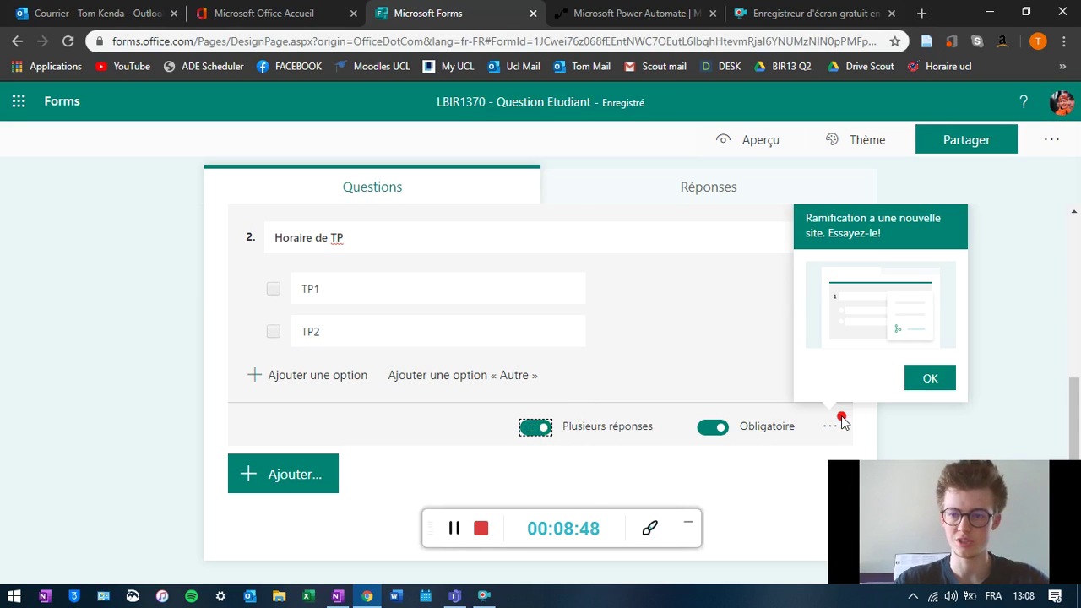
pyautogui.click(933, 380)
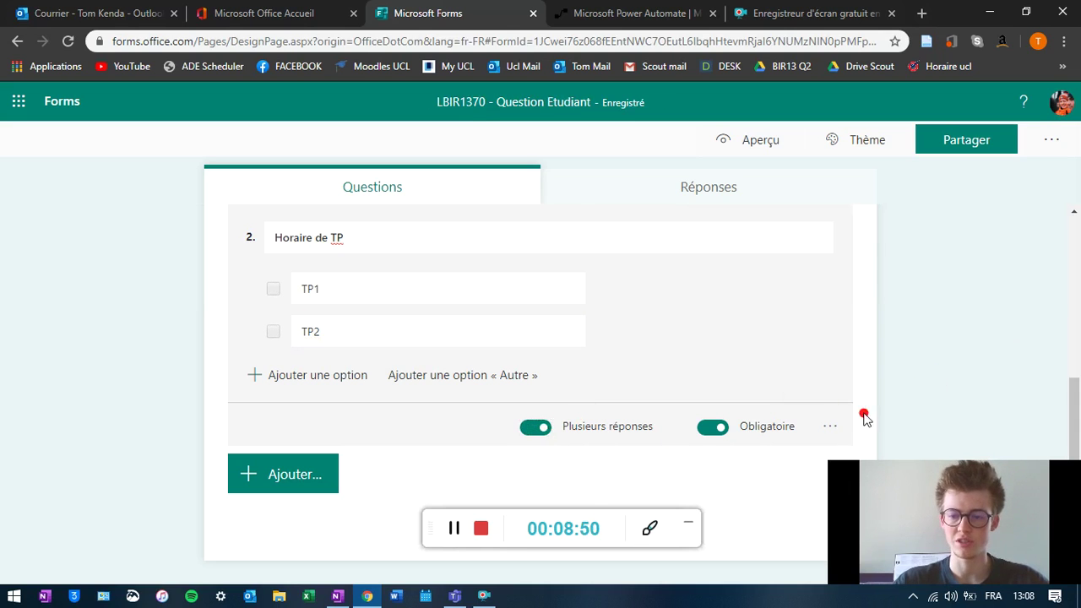
pyautogui.click(831, 427)
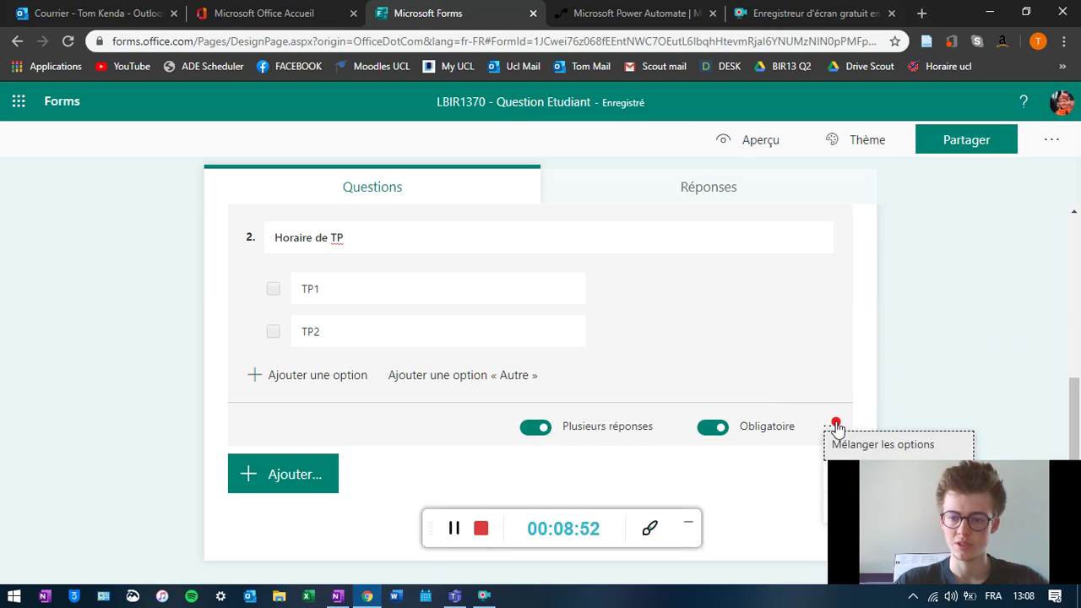
pyautogui.click(934, 290)
pyautogui.click(1050, 140)
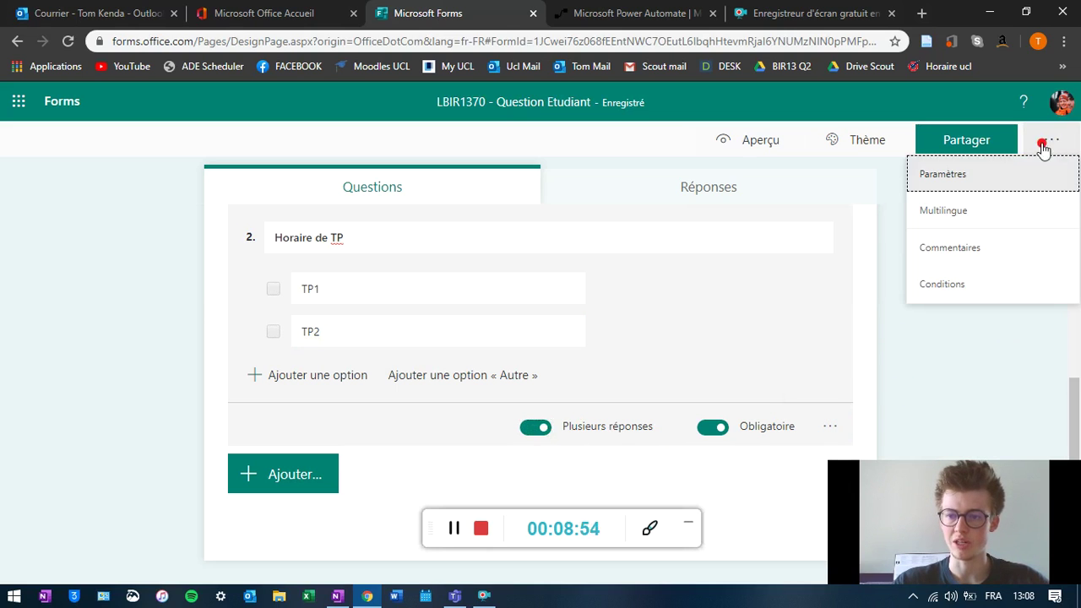
# - In the form settings, allow only organisation members to respond and record their names
pyautogui.click(1022, 175)
pyautogui.click(807, 267)
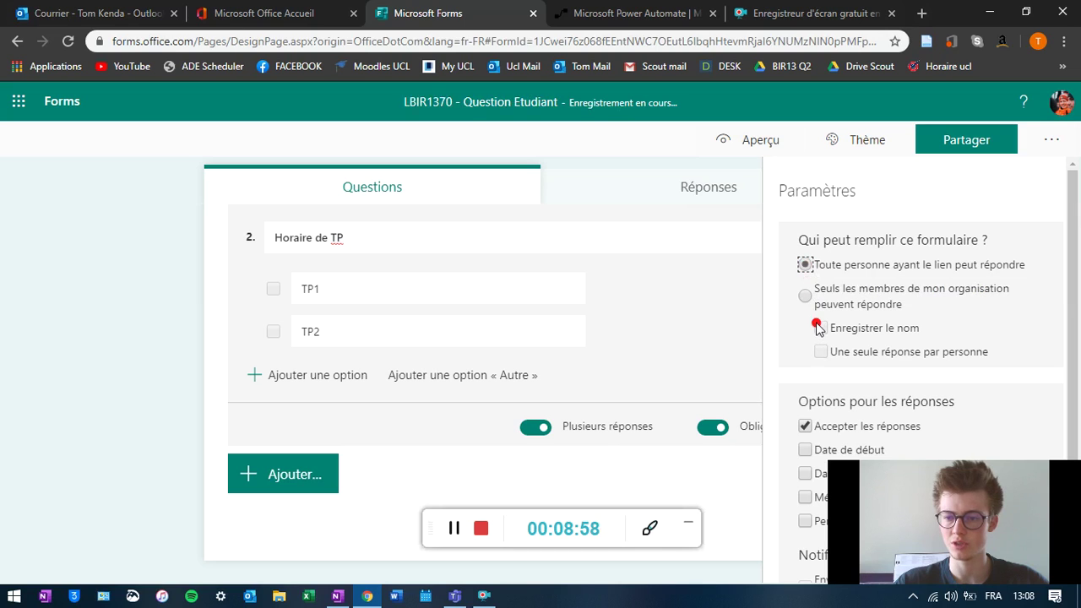
pyautogui.click(812, 293)
pyautogui.click(813, 329)
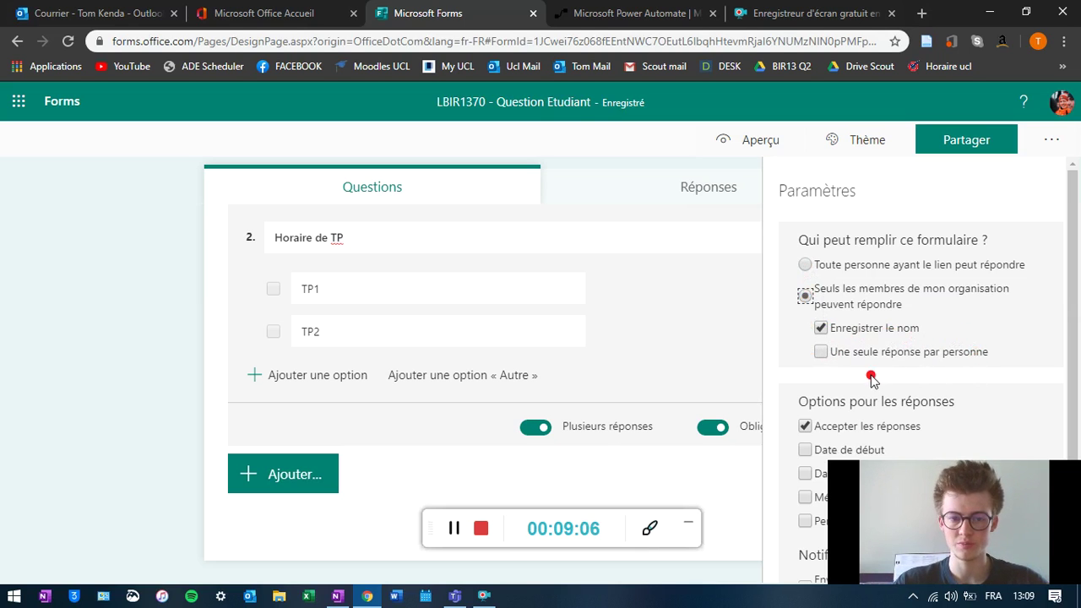
pyautogui.scroll(-1, 963, 382)
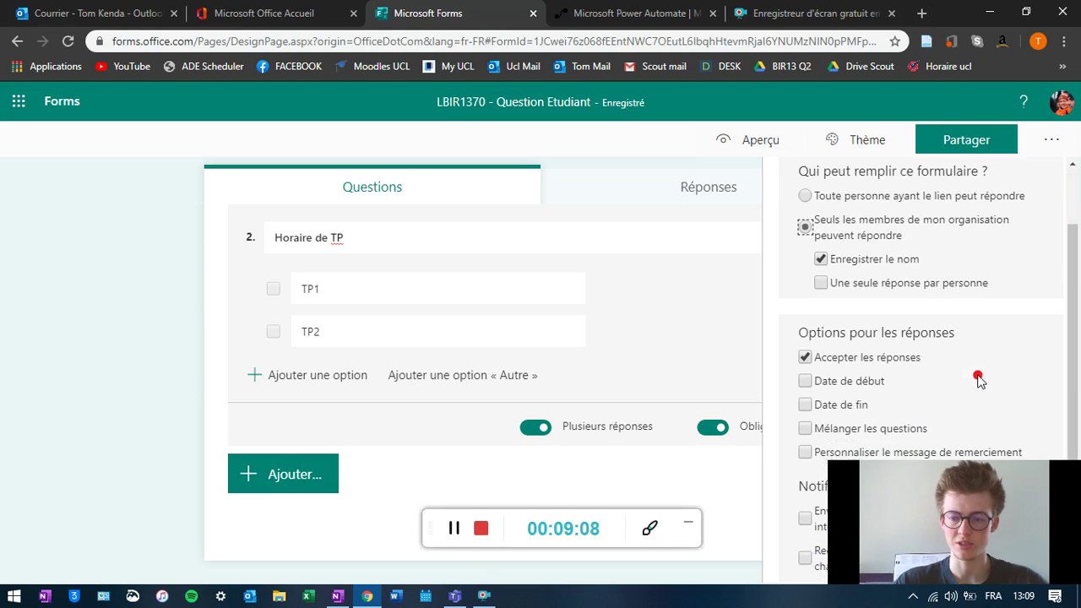
pyautogui.scroll(1, 956, 385)
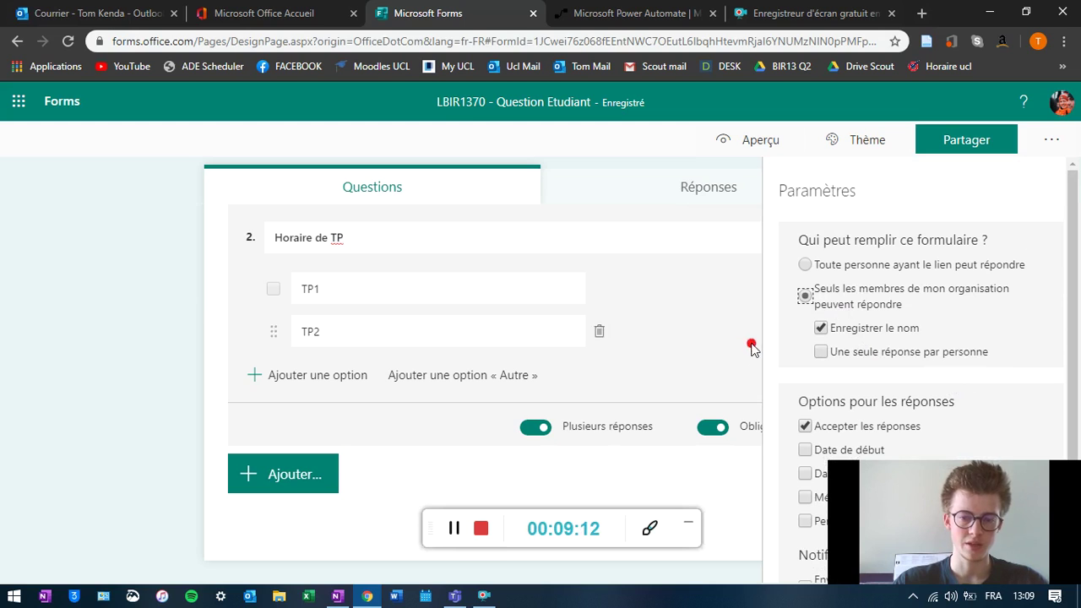
pyautogui.click(454, 529)
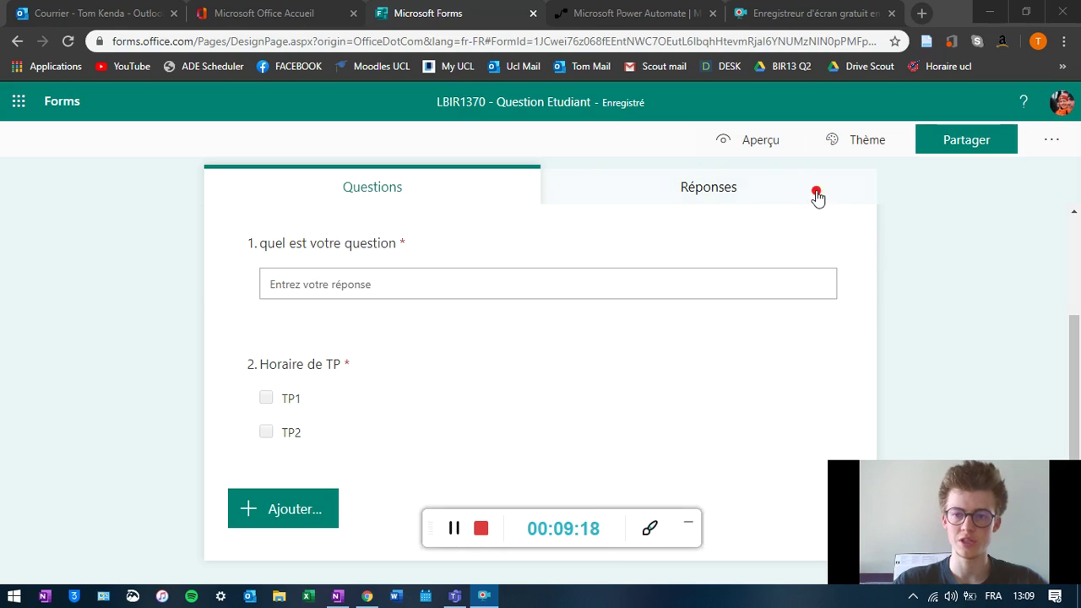
# - Preview the form as respondents see it, then return to editing
pyautogui.click(765, 141)
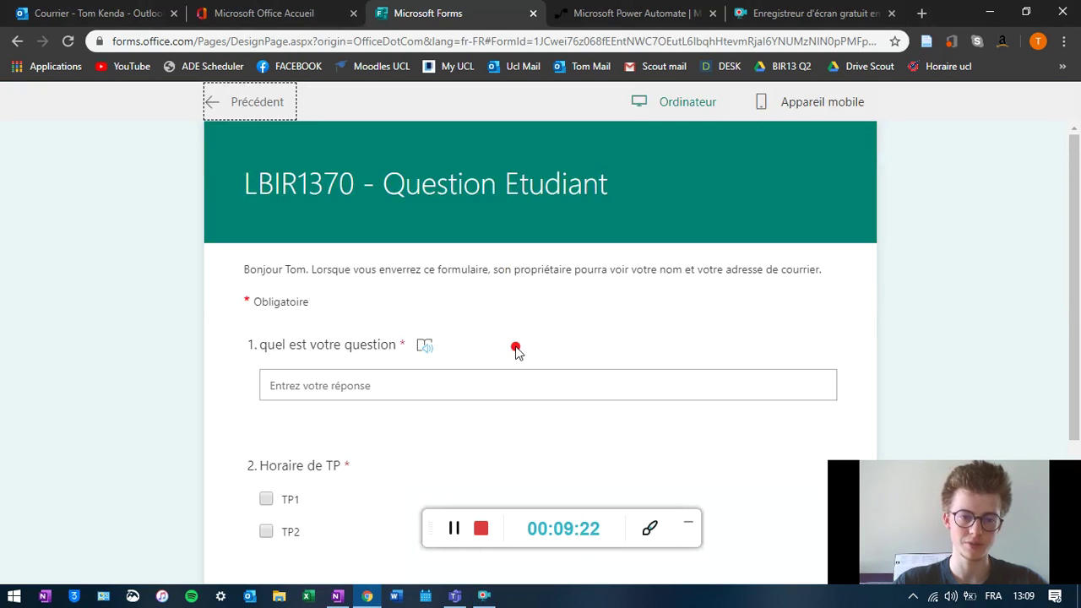
pyautogui.scroll(-2, 533, 371)
pyautogui.scroll(1, 523, 377)
pyautogui.scroll(3, 482, 387)
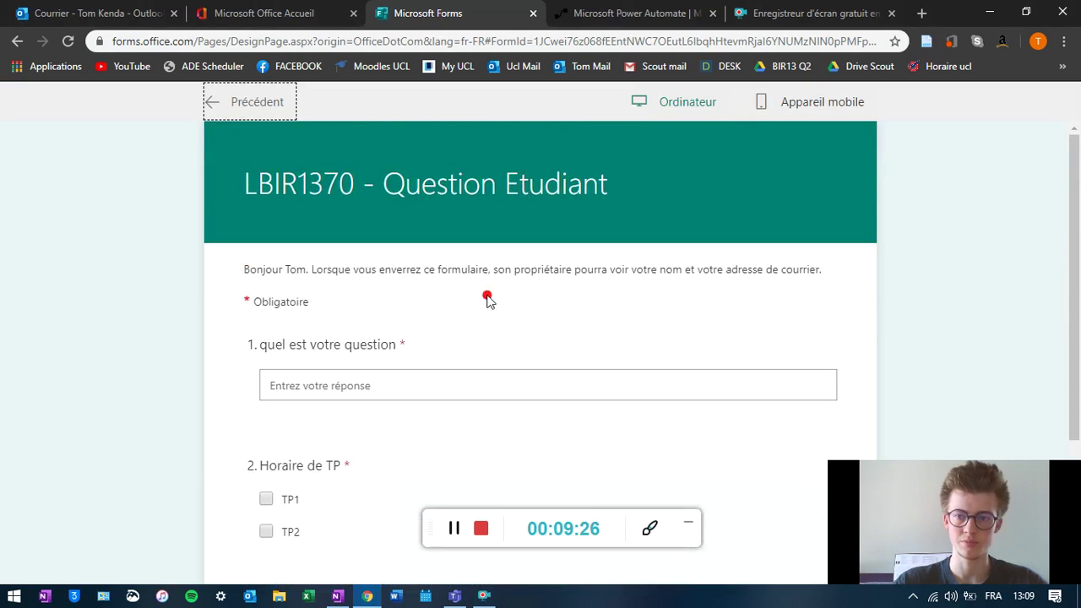
pyautogui.click(259, 103)
# - Add a required third text question 'Nom Prénom' below 'Horaire de TP'
pyautogui.click(452, 528)
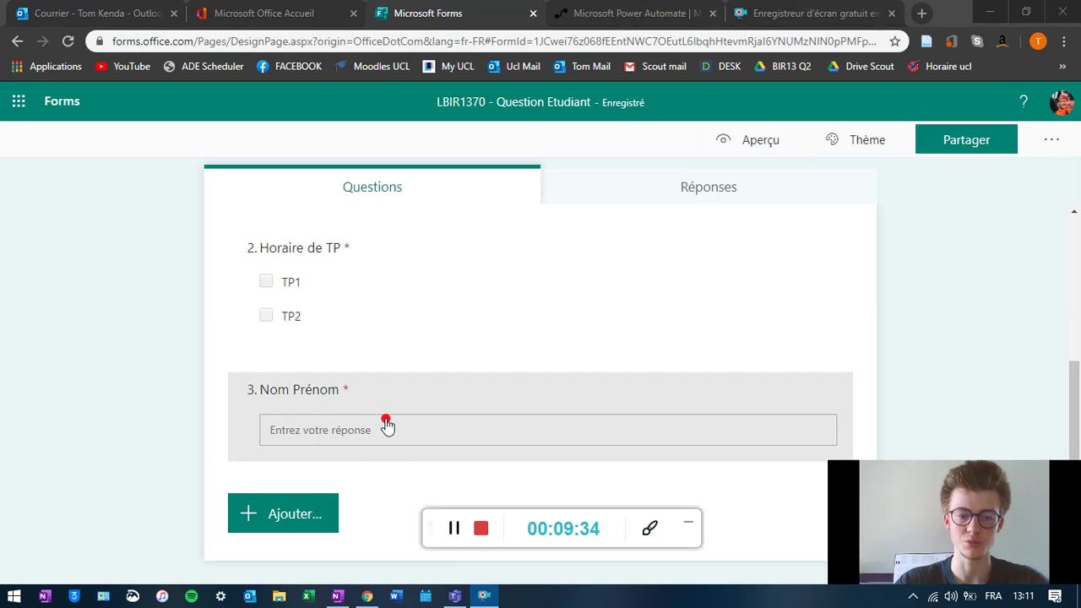
pyautogui.scroll(2, 388, 424)
pyautogui.scroll(-2, 389, 424)
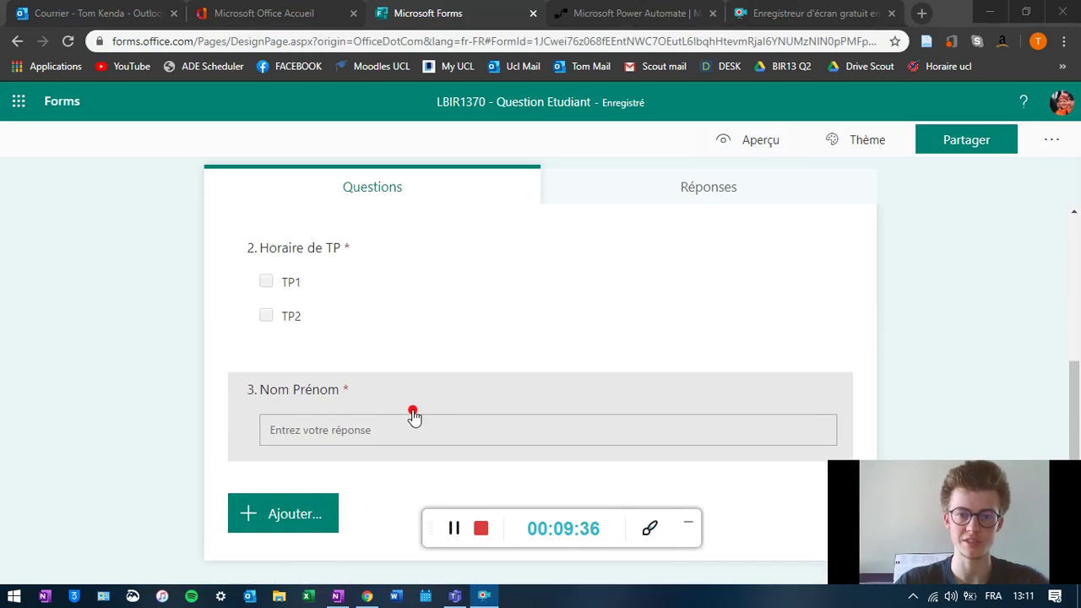
pyautogui.scroll(3, 459, 421)
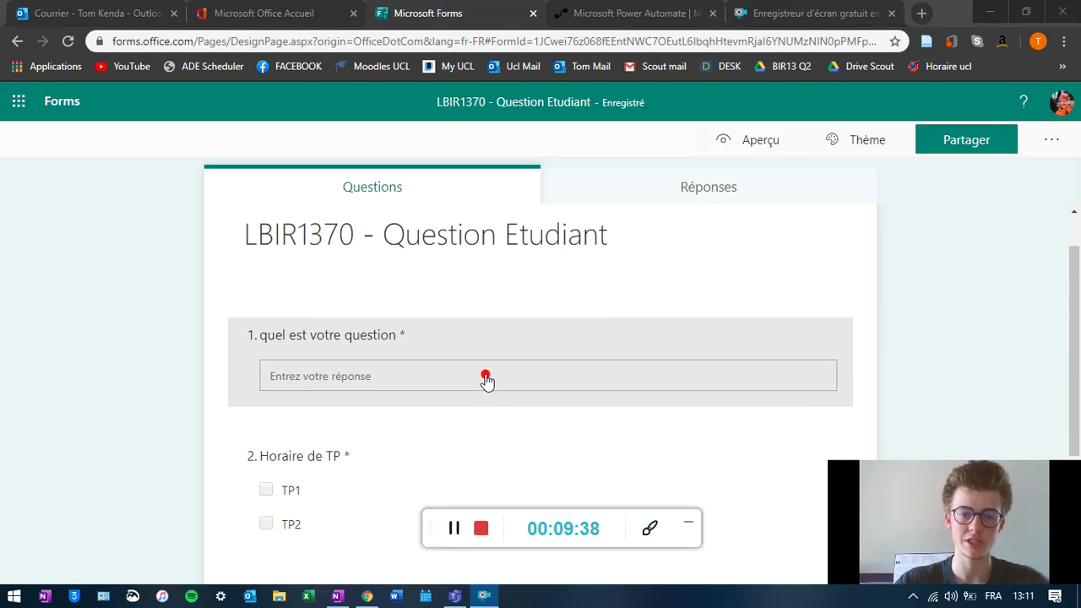
# - Switch to the Microsoft Power Automate browser tab
pyautogui.click(640, 14)
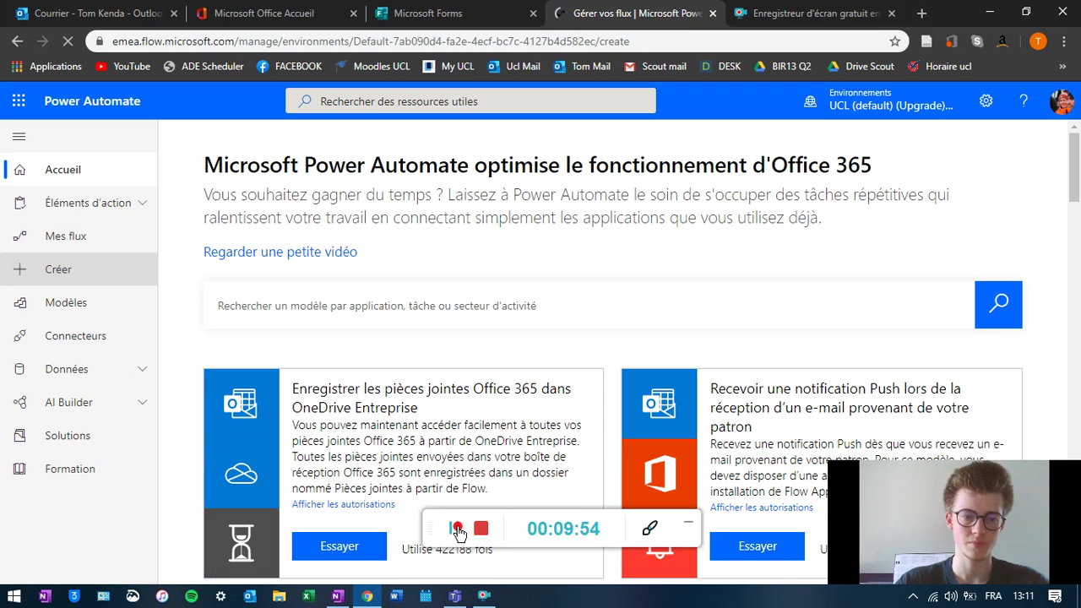
# - Create automated flow 'Demande Etudiant' with the Forms trigger 'Lorsqu'une nouvelle réponse est envoyée'
pyautogui.click(455, 529)
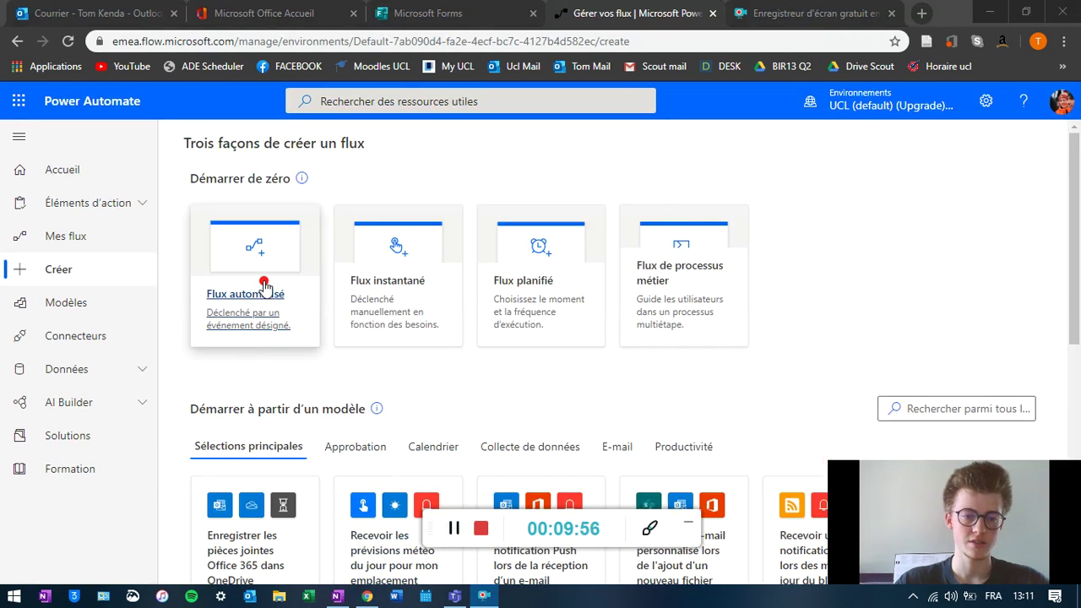
pyautogui.click(258, 311)
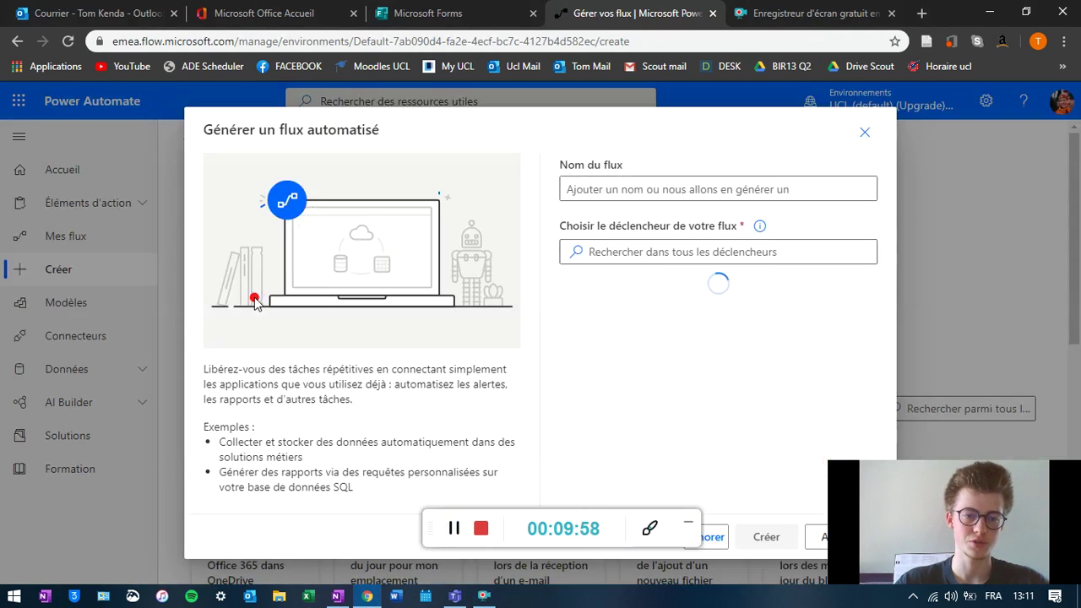
pyautogui.click(681, 186)
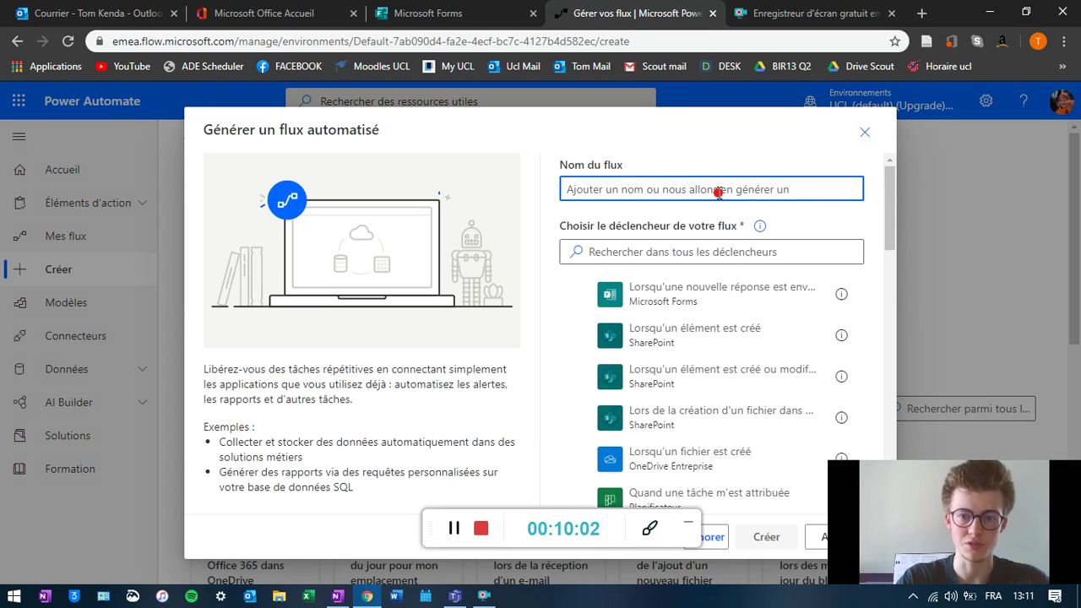
pyautogui.write('Demande Etudiant')
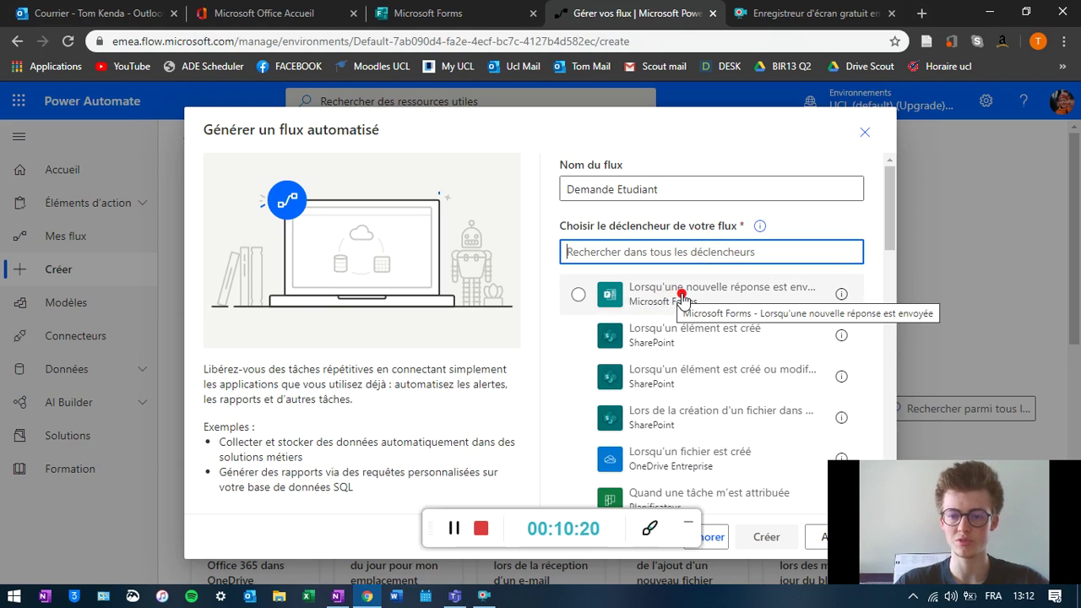
pyautogui.click(578, 295)
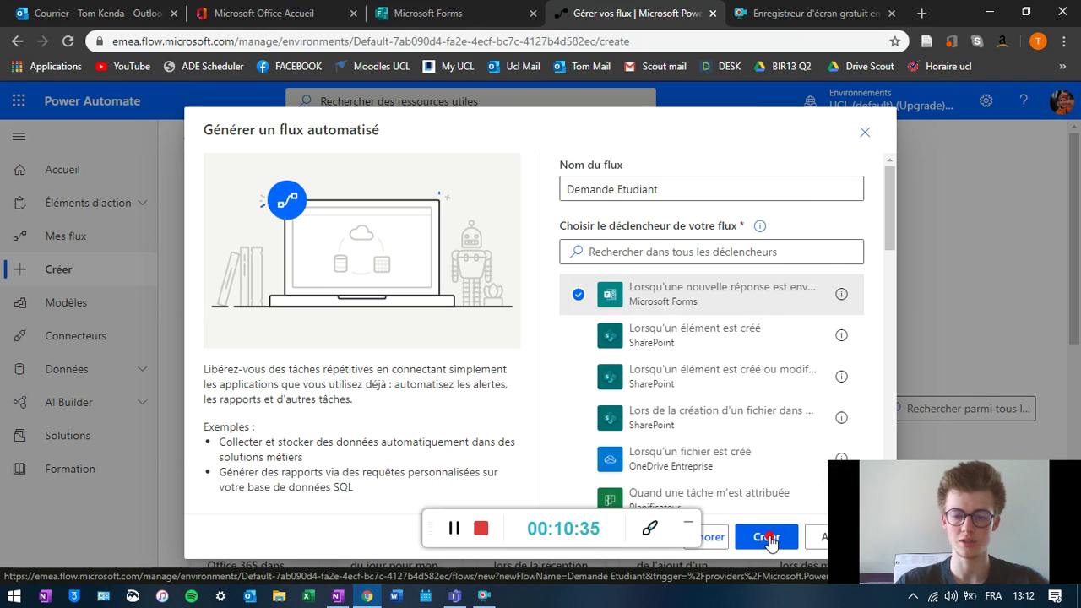
pyautogui.click(766, 538)
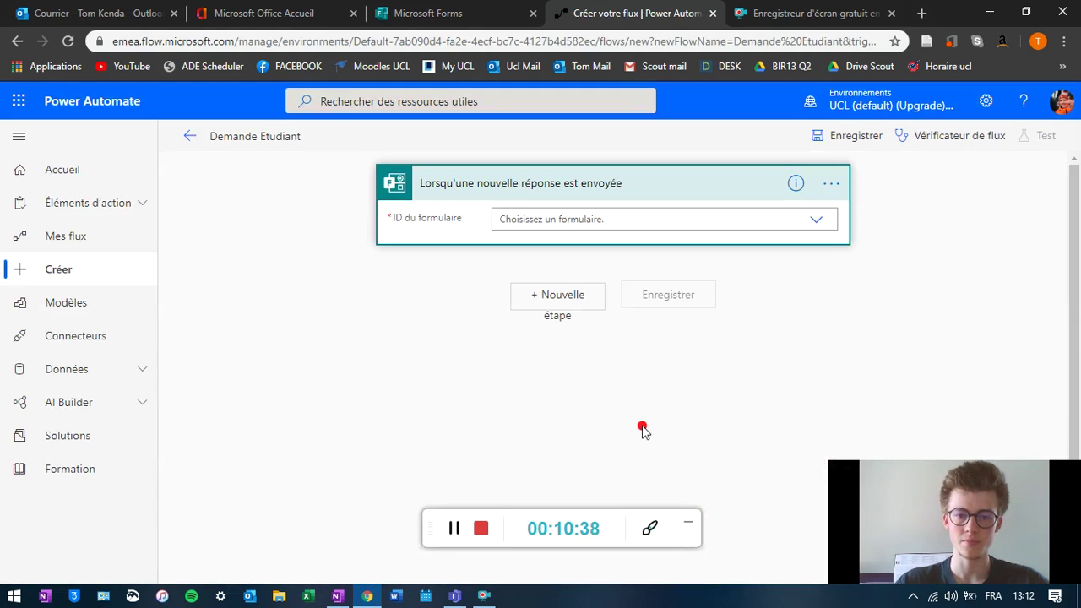
# - Set the trigger's form to 'LBIR1370 - Question Etudiant' and add a new step
pyautogui.click(619, 221)
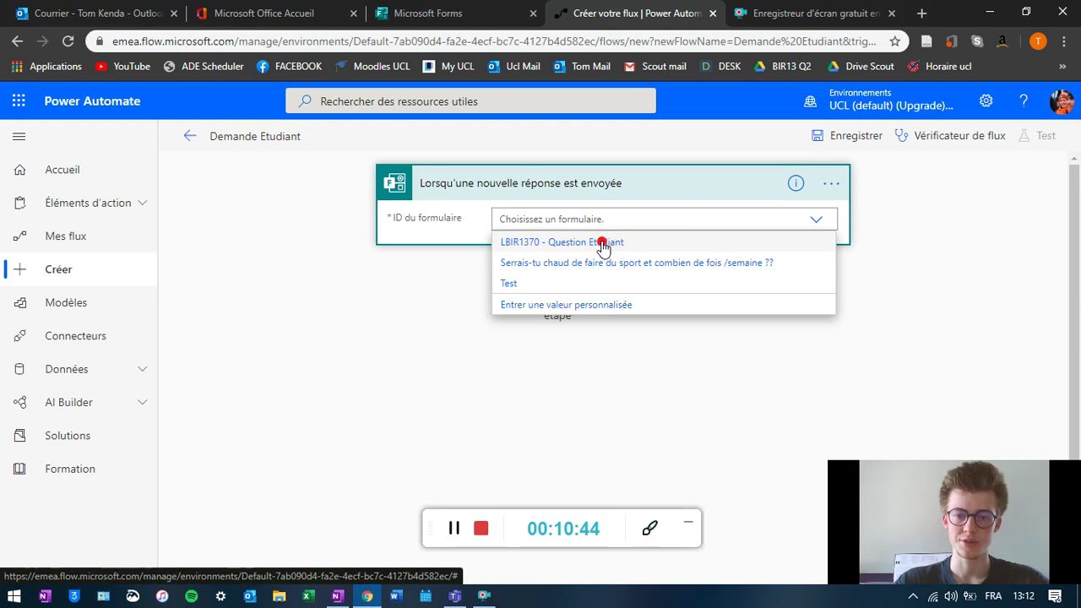
pyautogui.click(602, 244)
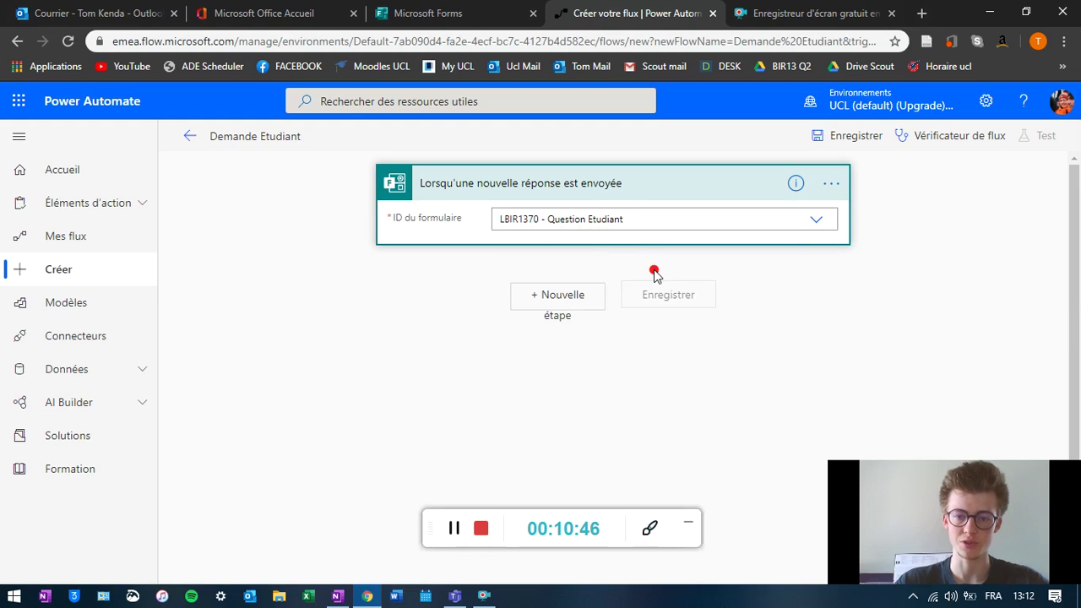
pyautogui.click(575, 300)
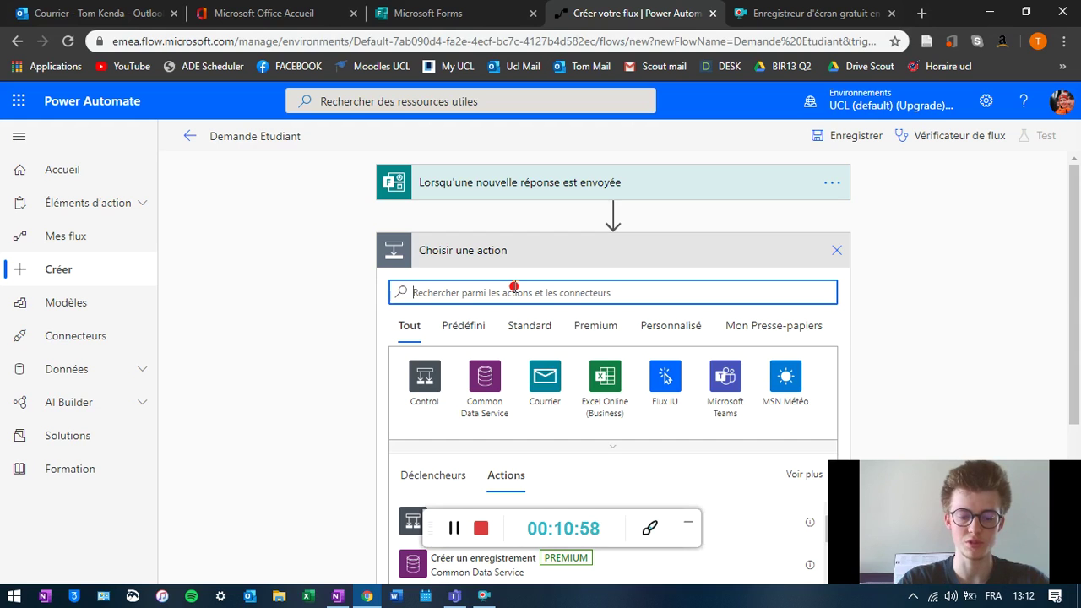
# - Add a Forms 'Obtenir les détails de la réponse' step for LBIR1370 - Question Etudiant, using the trigger's response ID
pyautogui.write('Form')
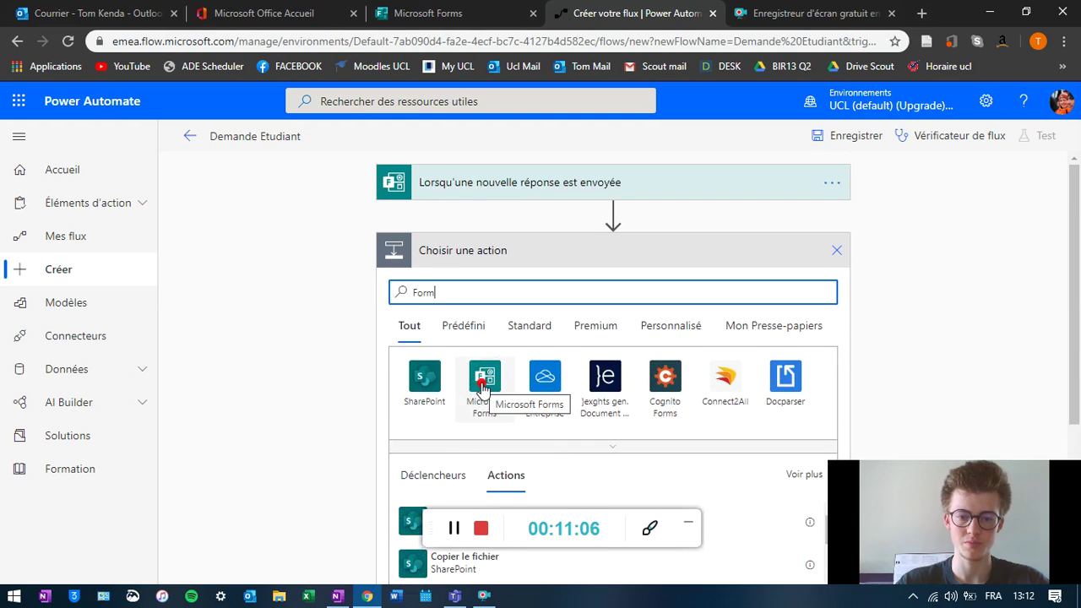
pyautogui.click(483, 378)
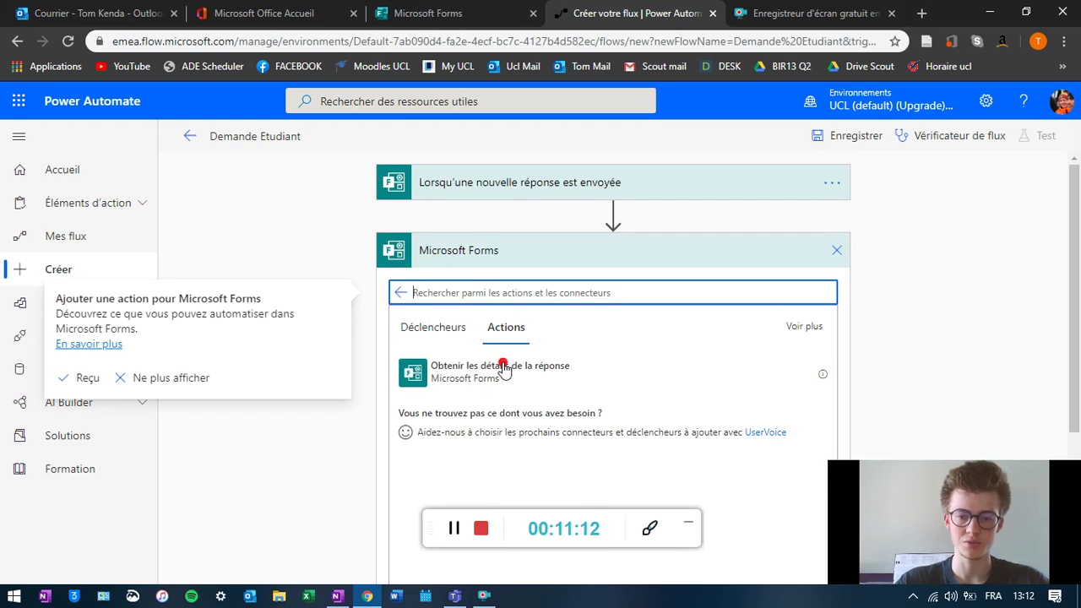
pyautogui.click(479, 378)
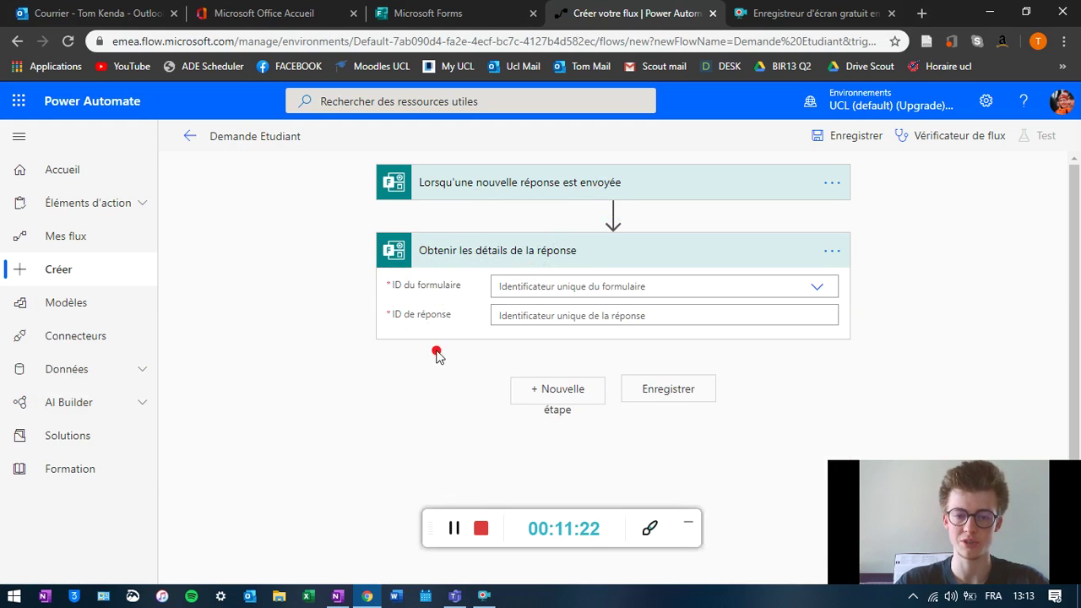
pyautogui.click(537, 288)
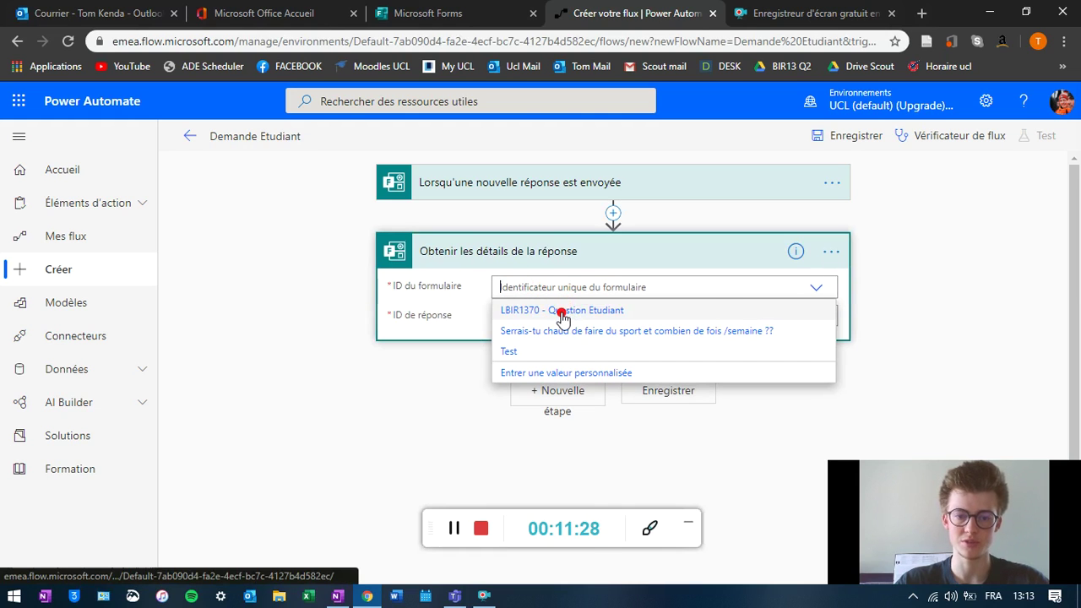
pyautogui.click(562, 312)
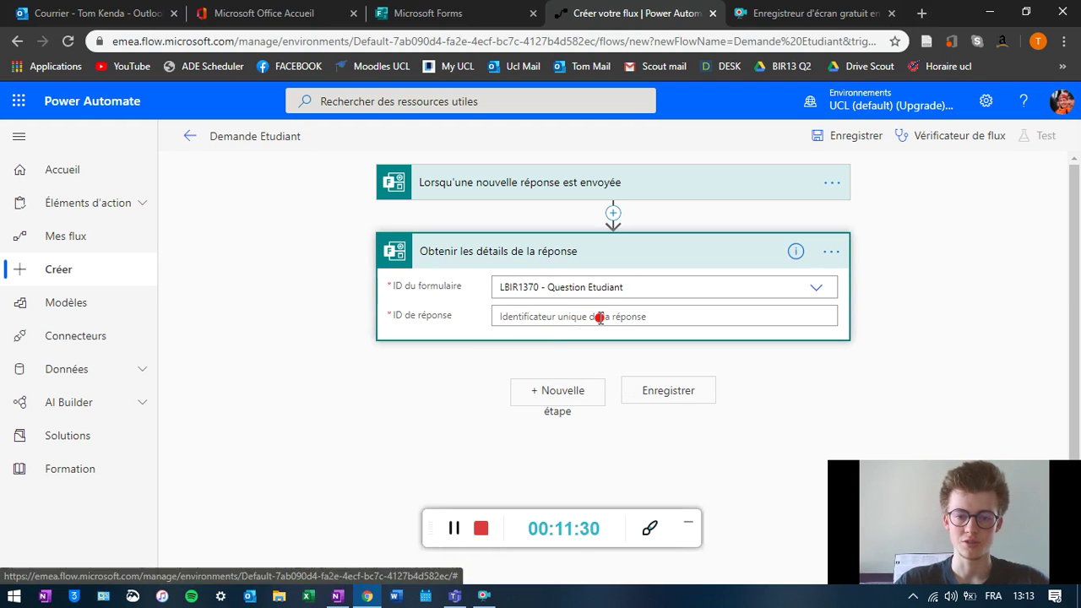
pyautogui.click(598, 317)
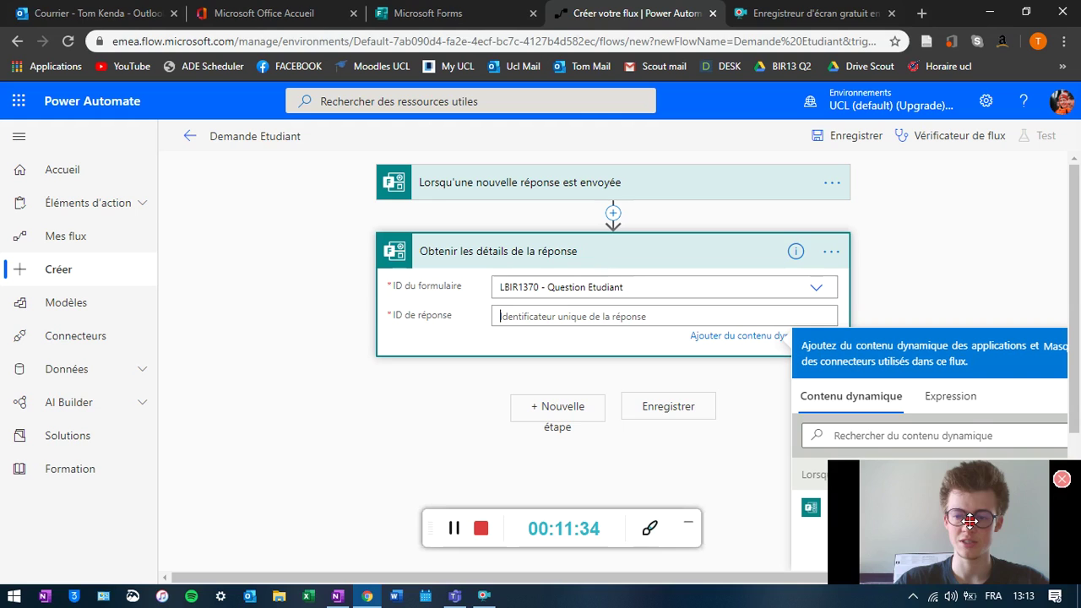
pyautogui.click(1063, 485)
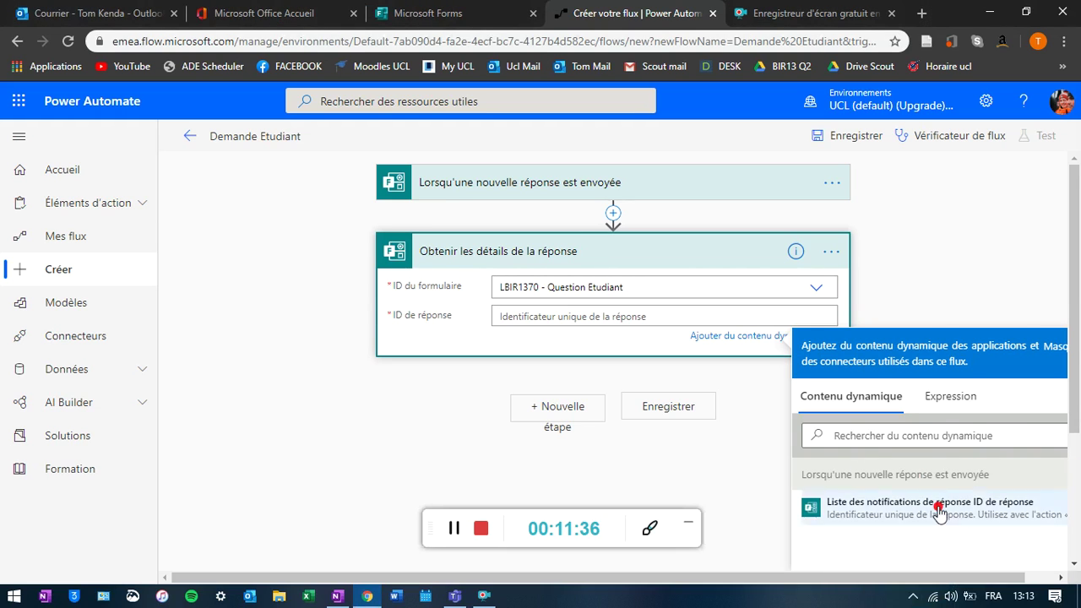
pyautogui.scroll(-1, 942, 532)
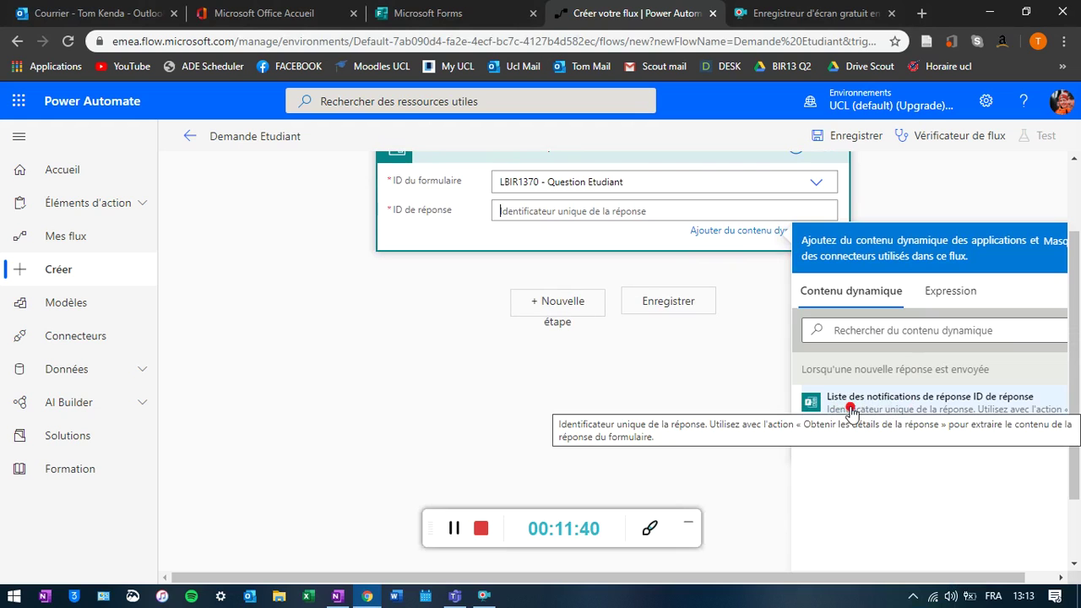
pyautogui.click(944, 408)
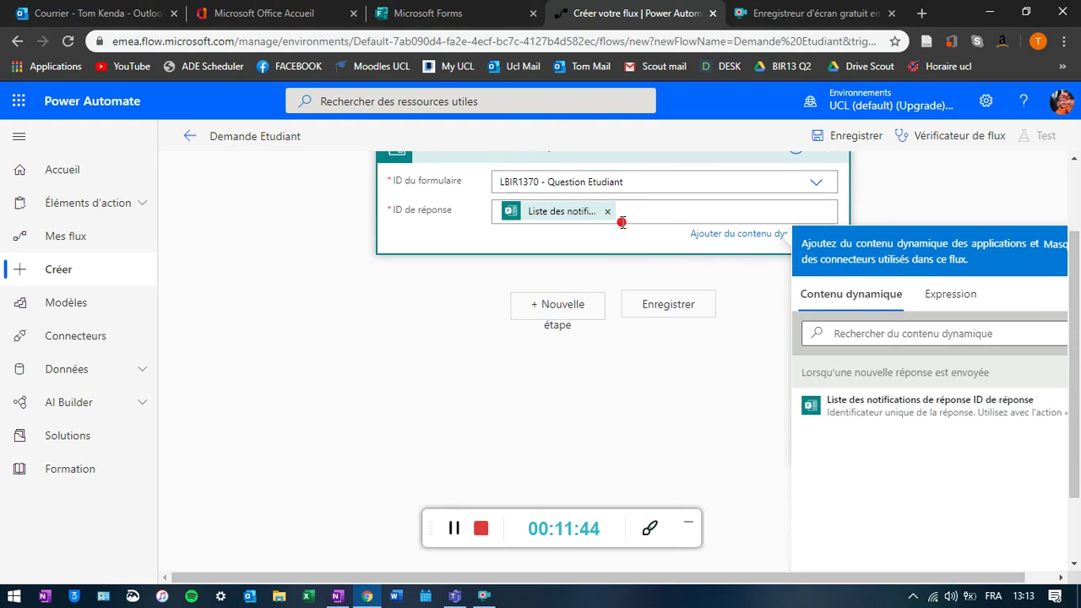
pyautogui.scroll(1, 673, 294)
pyautogui.scroll(1, 632, 226)
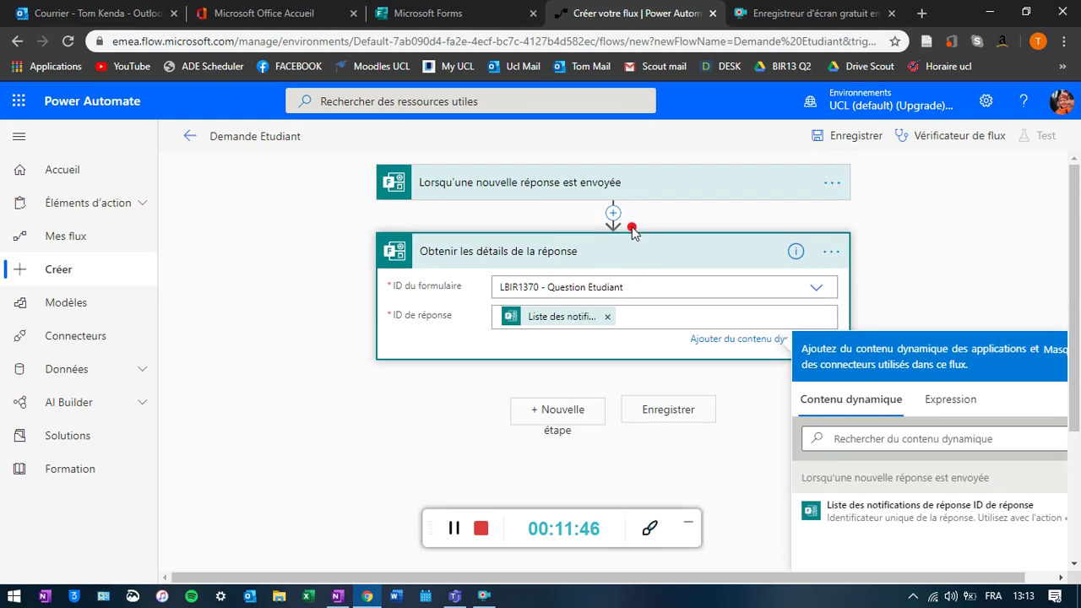
# - Add a Microsoft Teams 'Poster un message (V3)' step below the response details
pyautogui.click(573, 415)
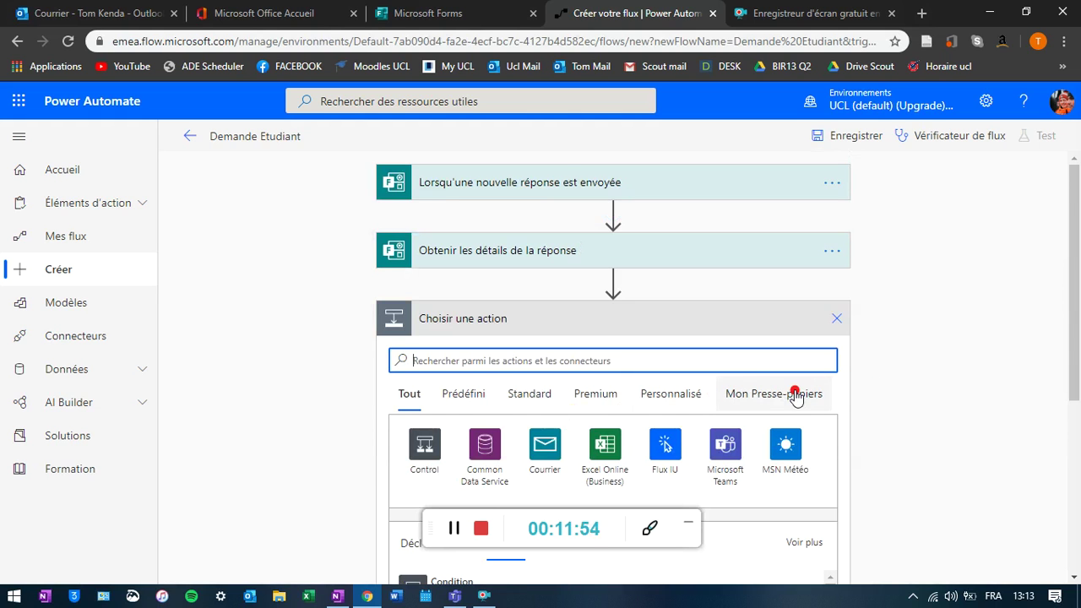
pyautogui.scroll(-2, 795, 393)
pyautogui.scroll(2, 781, 388)
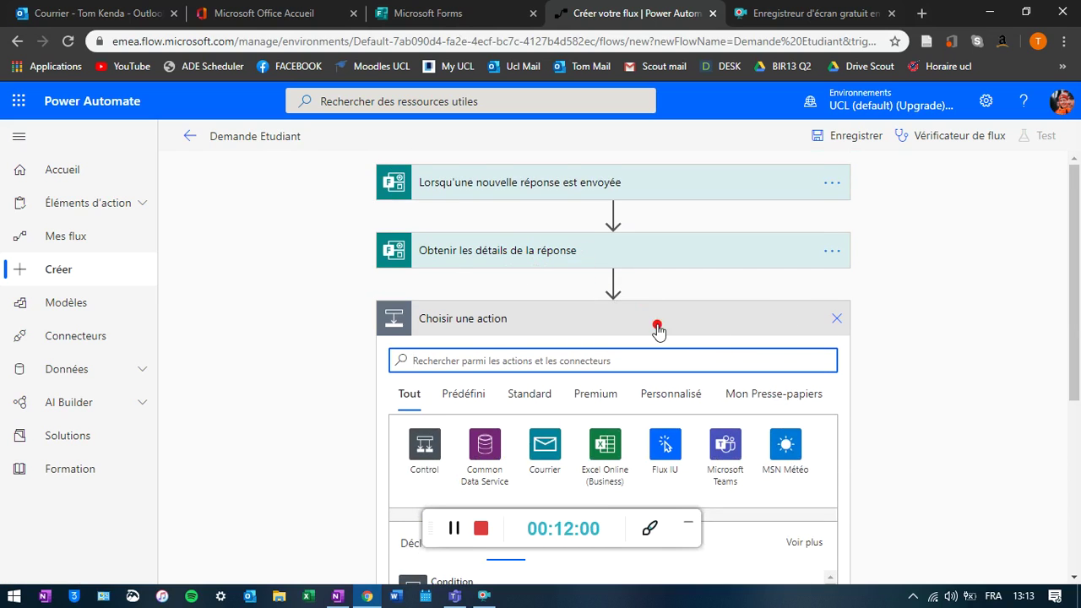
pyautogui.scroll(-1, 630, 326)
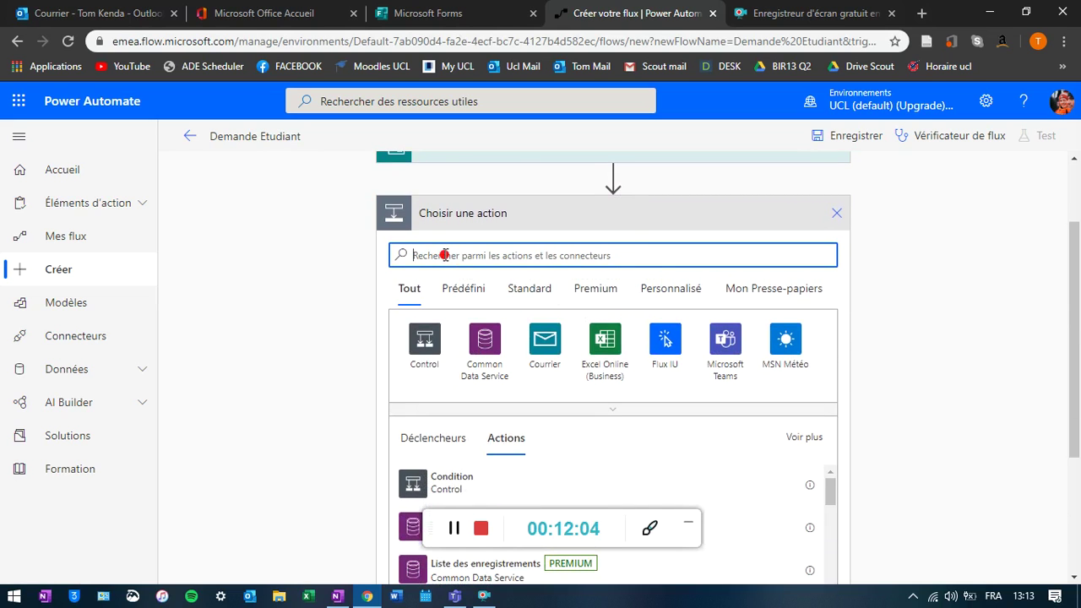
pyautogui.write('team')
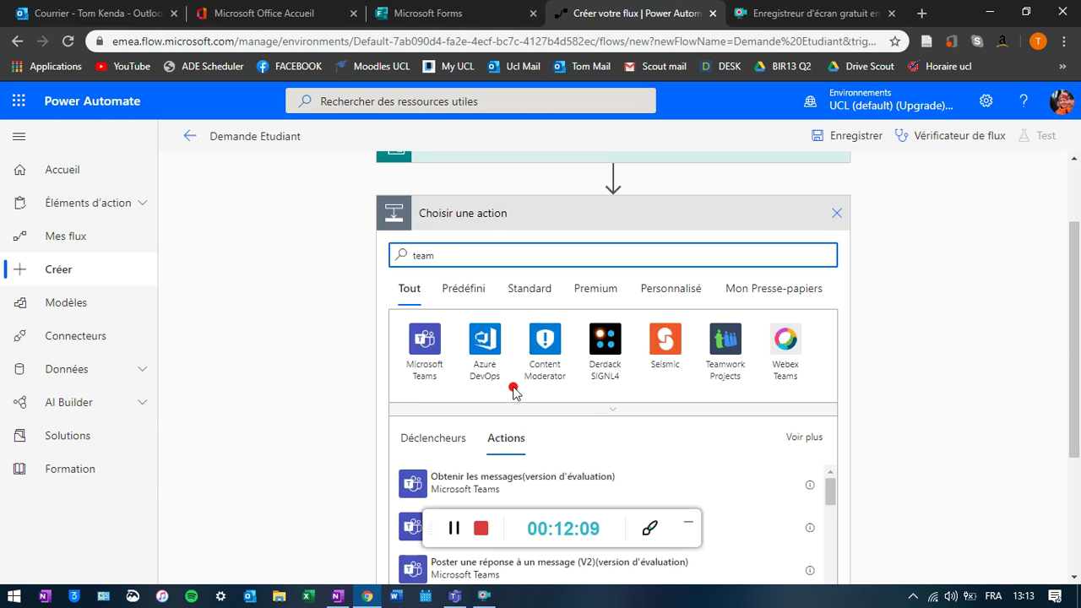
pyautogui.scroll(-4, 540, 461)
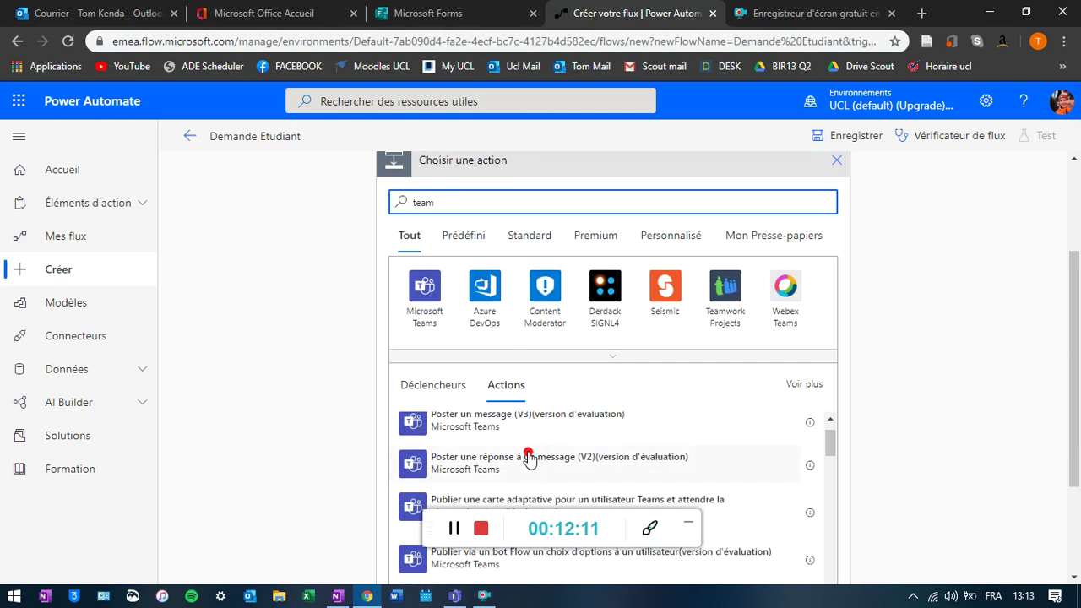
pyautogui.scroll(2, 507, 440)
pyautogui.click(424, 289)
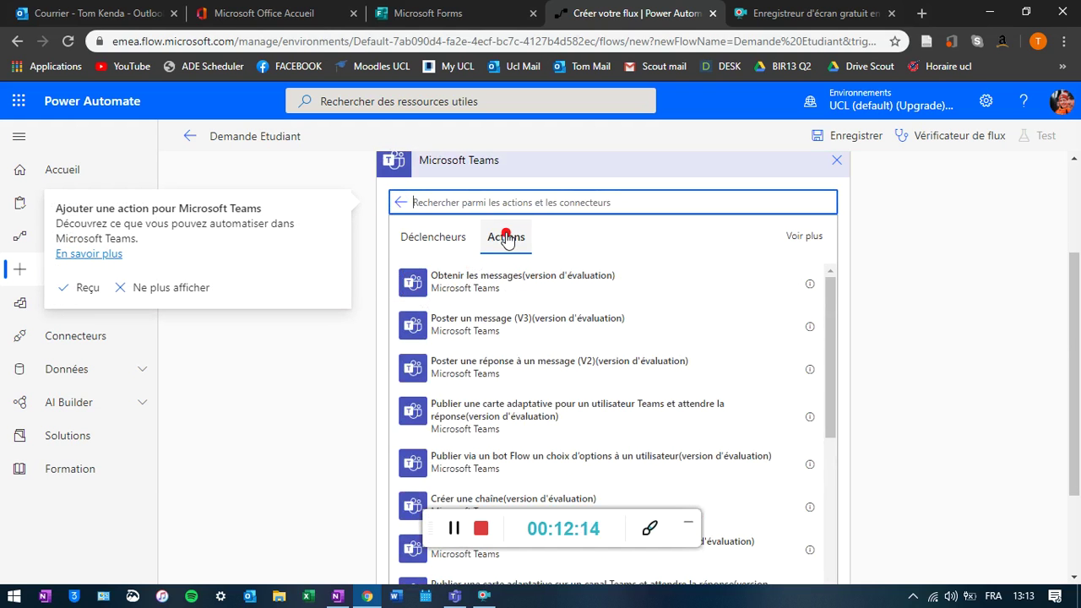
pyautogui.click(454, 528)
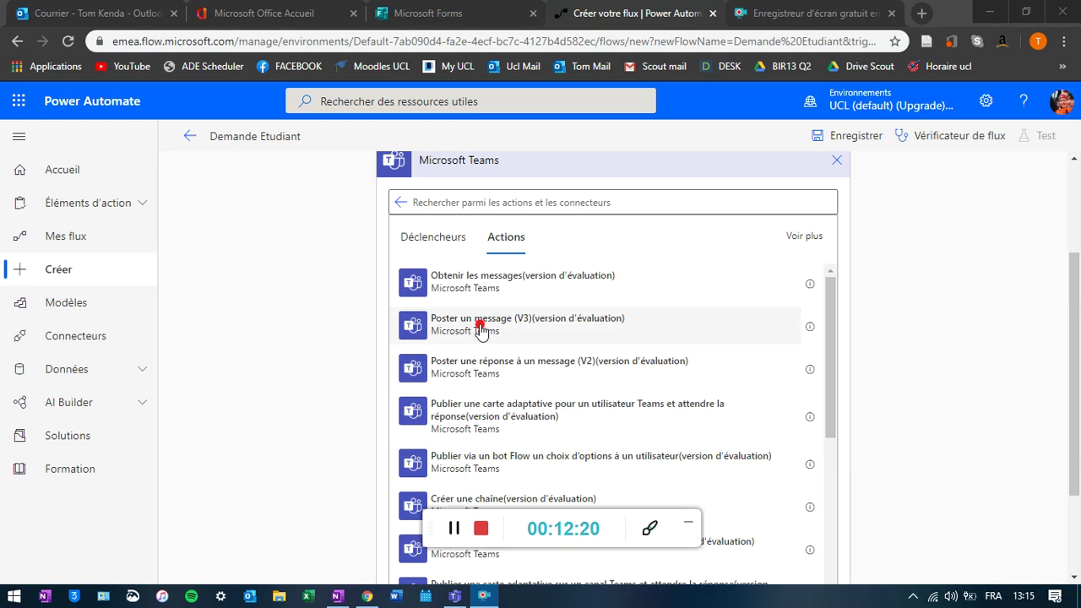
pyautogui.click(479, 329)
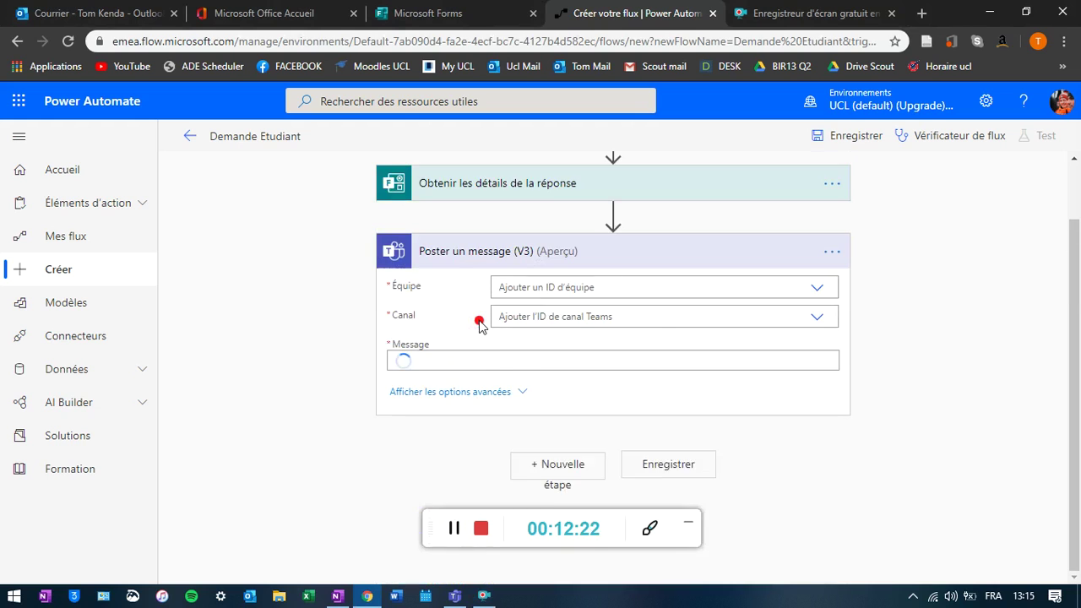
# - Select O365G-Démo as the team the message posts to
pyautogui.click(816, 288)
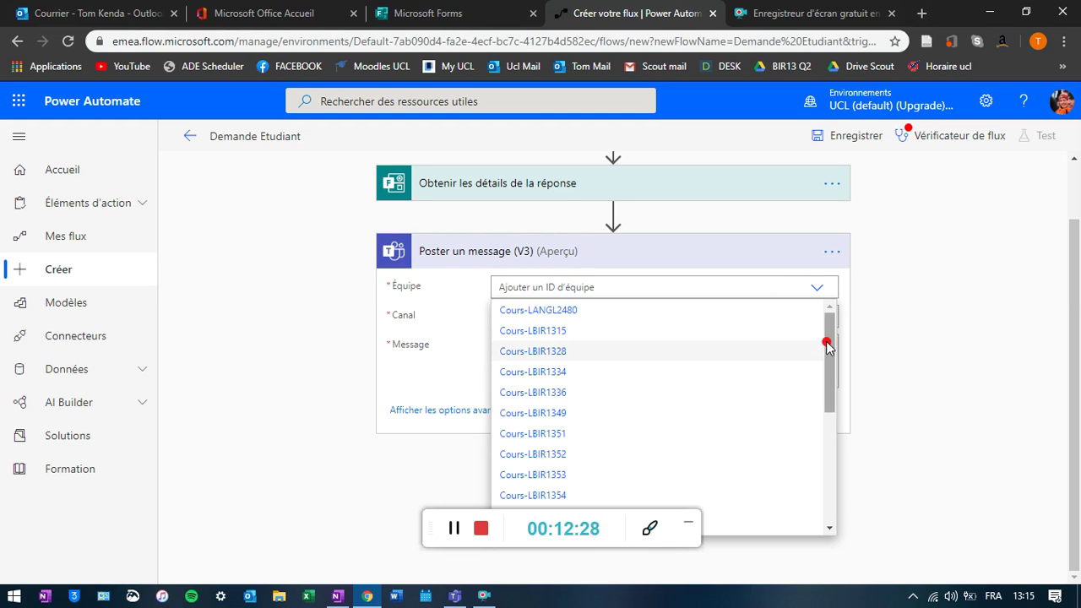
pyautogui.moveTo(831, 341); pyautogui.dragTo(822, 478)
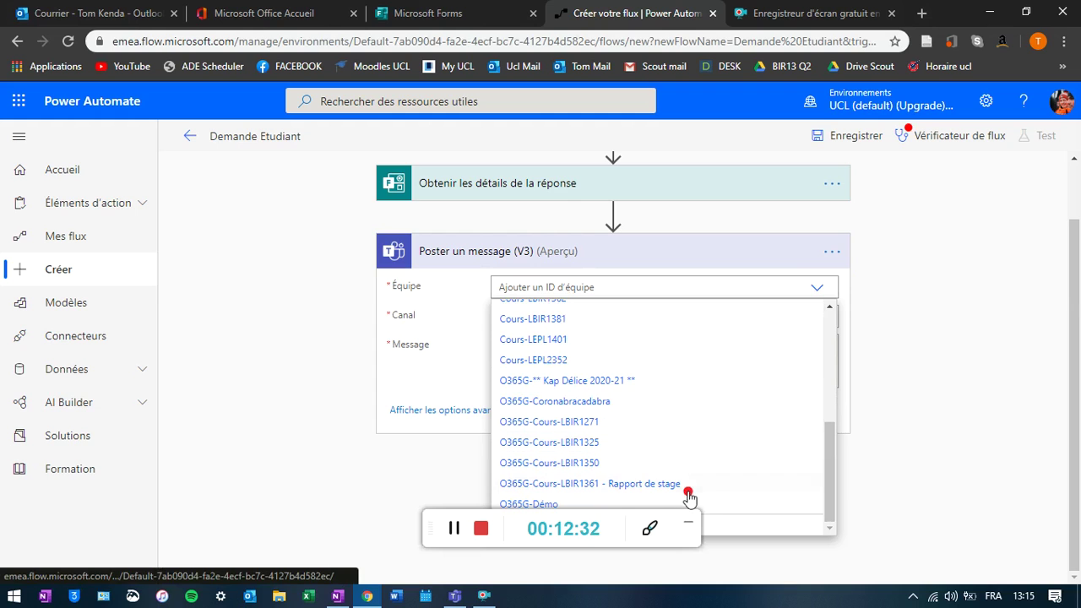
pyautogui.moveTo(622, 519); pyautogui.dragTo(381, 509)
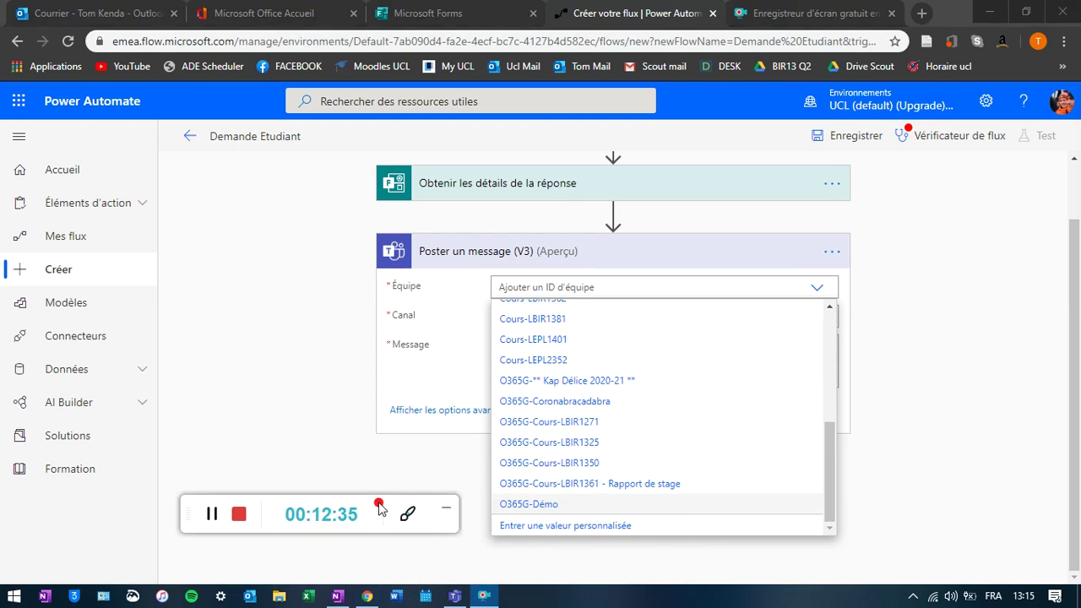
pyautogui.click(555, 505)
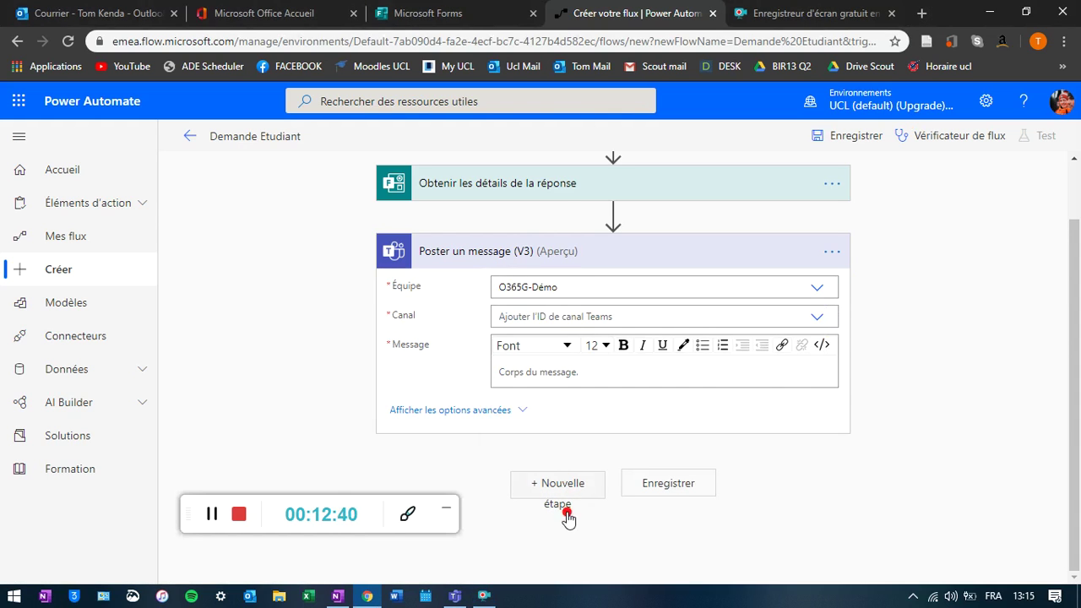
pyautogui.click(453, 597)
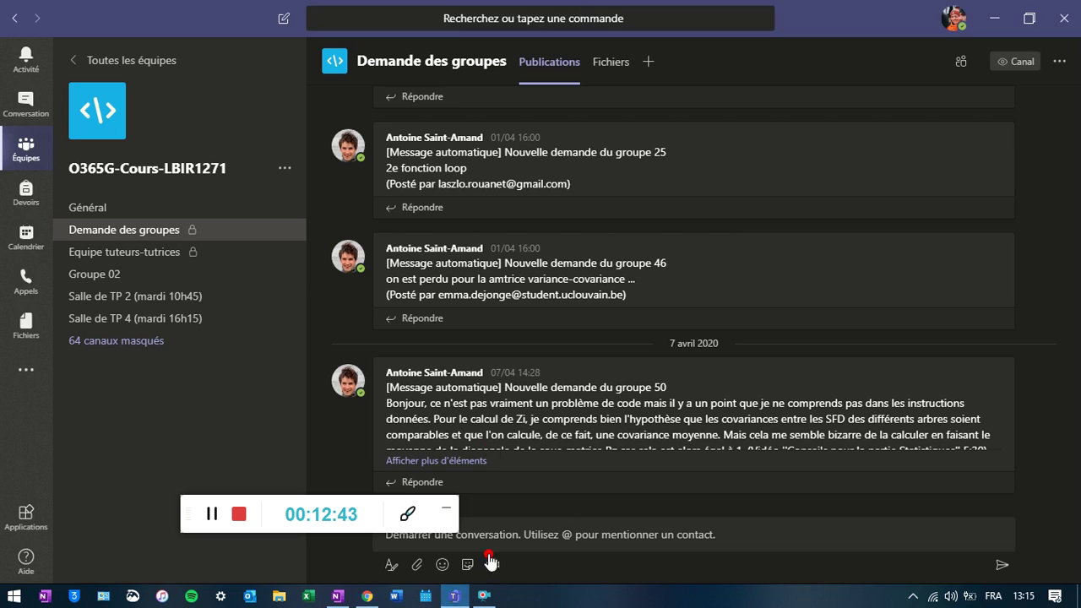
# - Open the O365G-Démo team from the teams overview
pyautogui.click(24, 152)
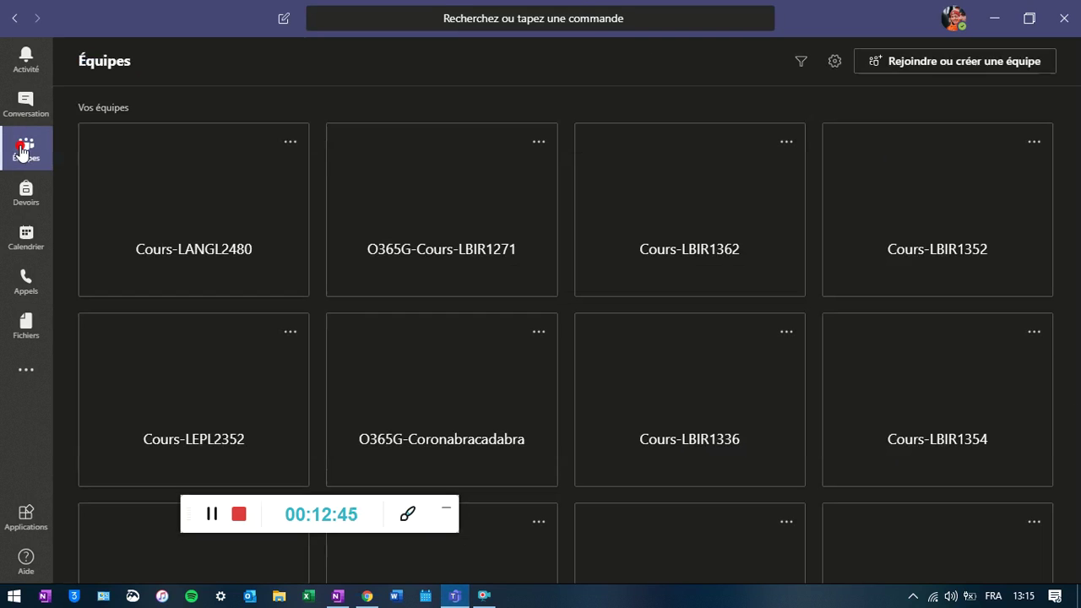
pyautogui.scroll(-1, 861, 549)
pyautogui.scroll(-2, 864, 536)
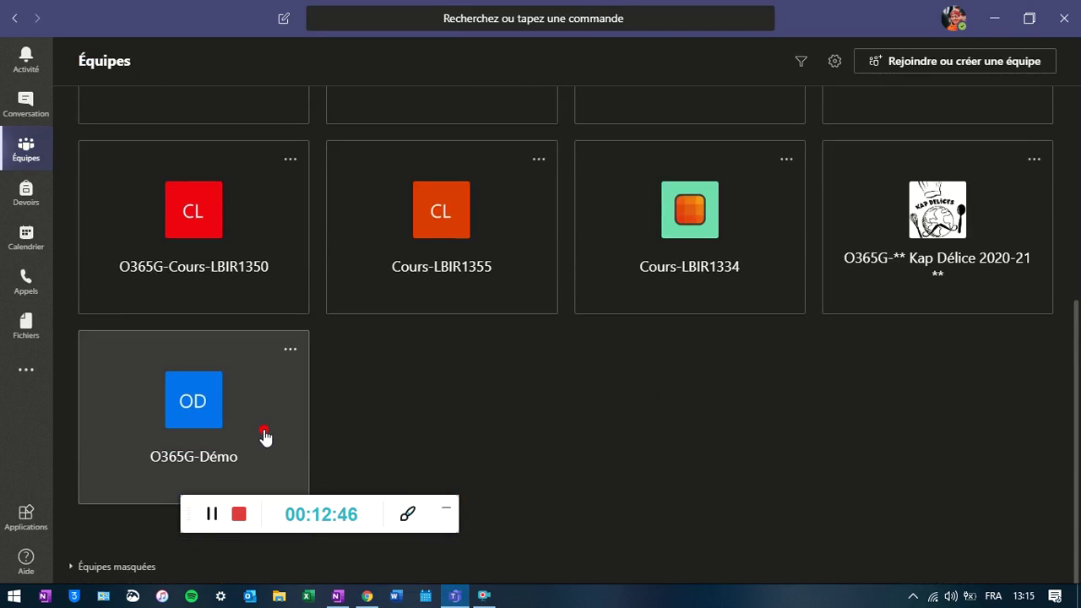
pyautogui.click(255, 439)
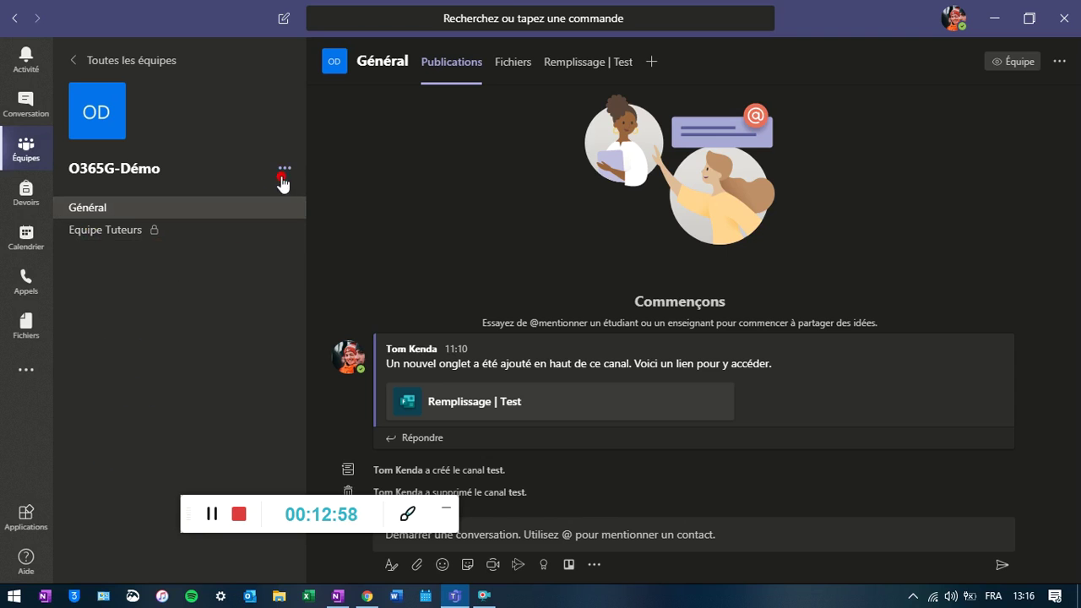
# - Create a private channel 'Demande des groupes' in O365G-Démo, skipping adding members
pyautogui.click(285, 167)
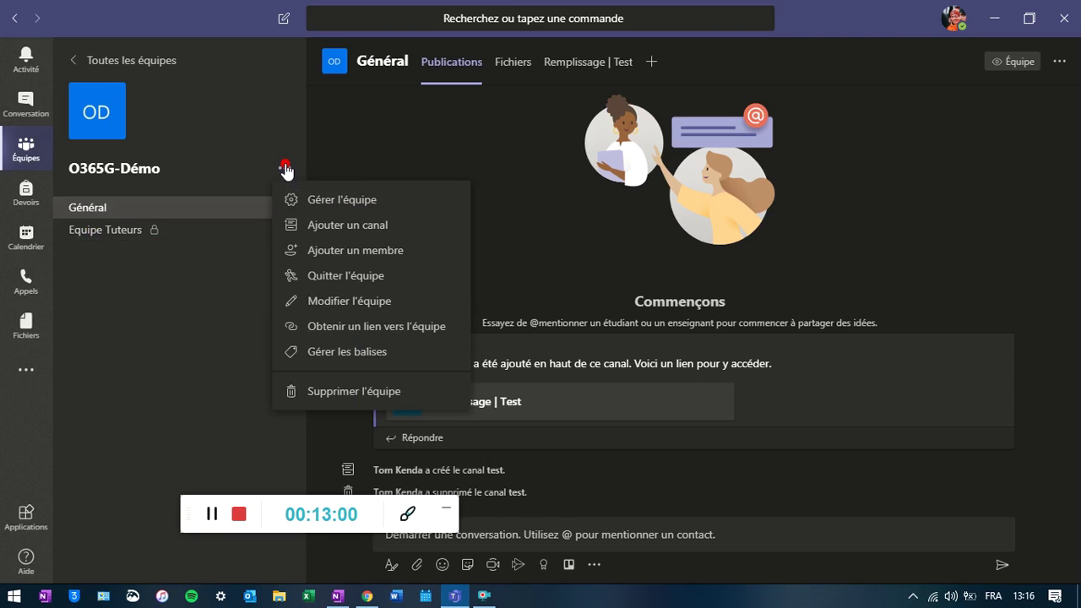
pyautogui.click(380, 226)
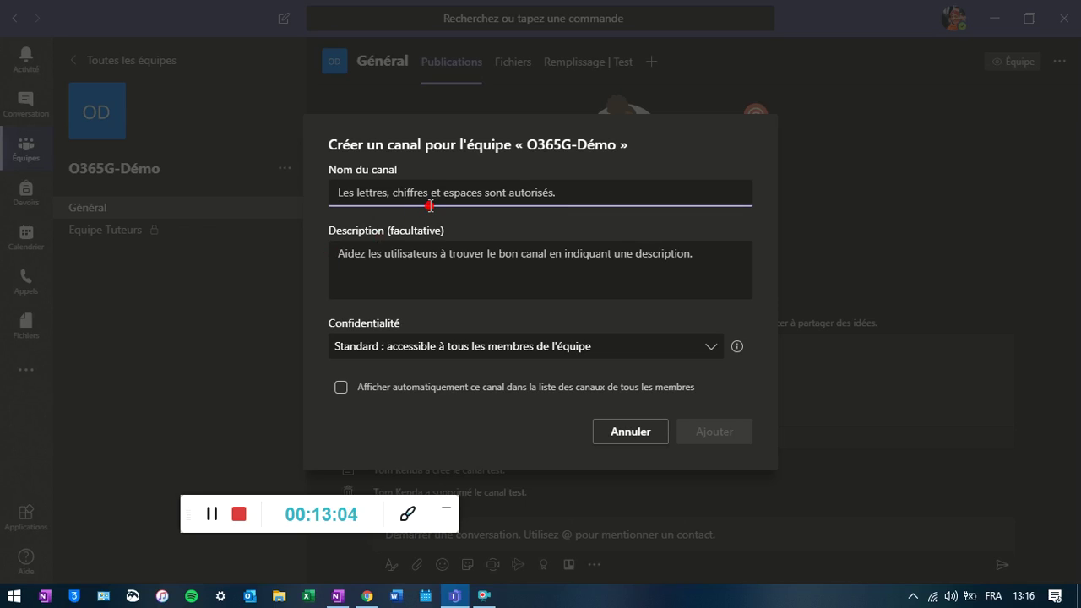
pyautogui.write('Demande des groupes')
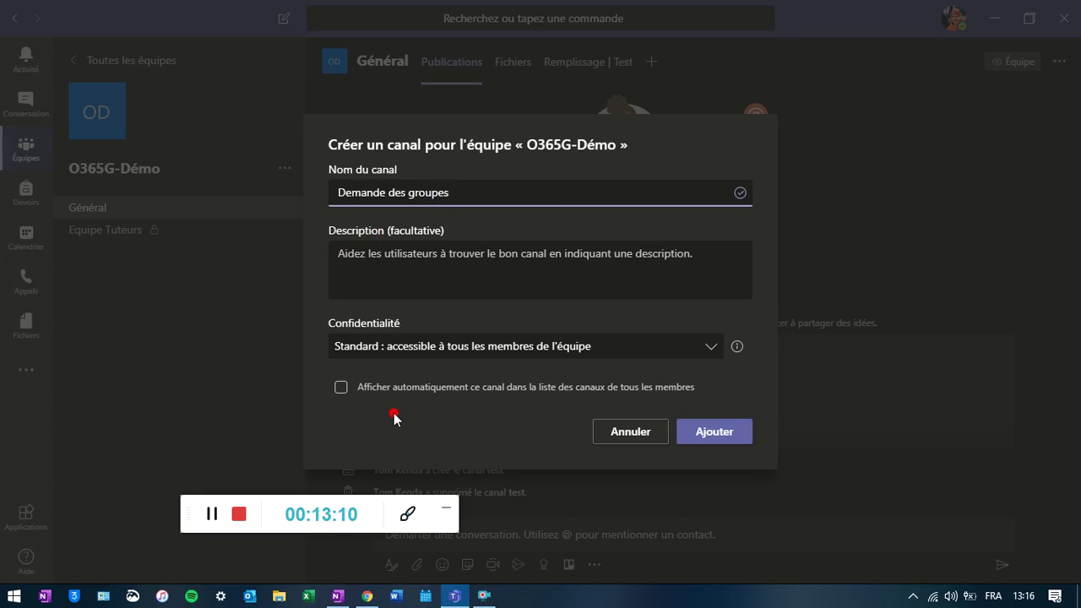
pyautogui.click(708, 347)
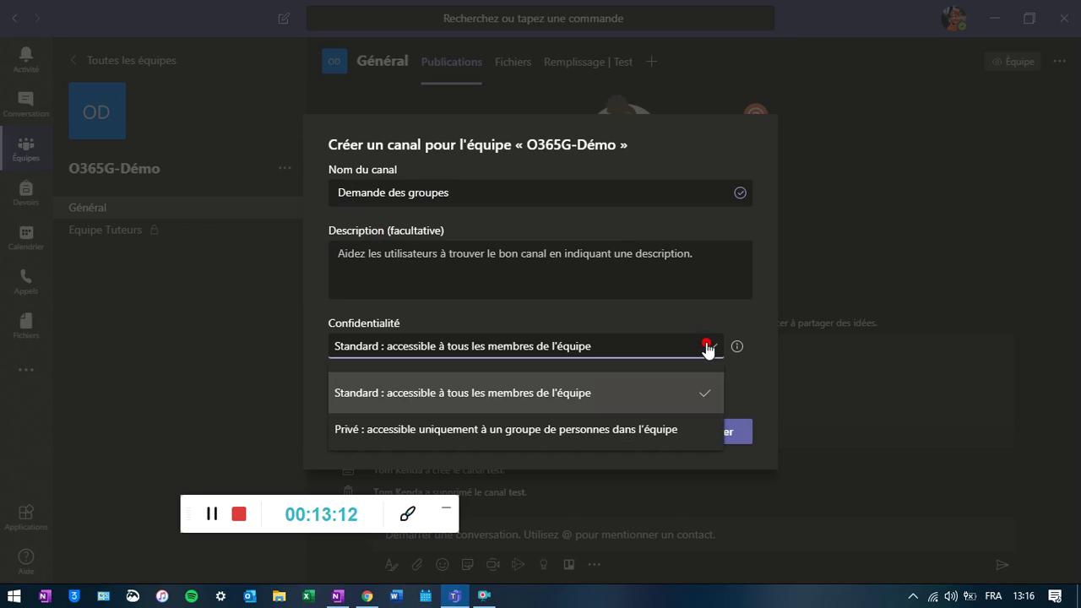
pyautogui.click(619, 430)
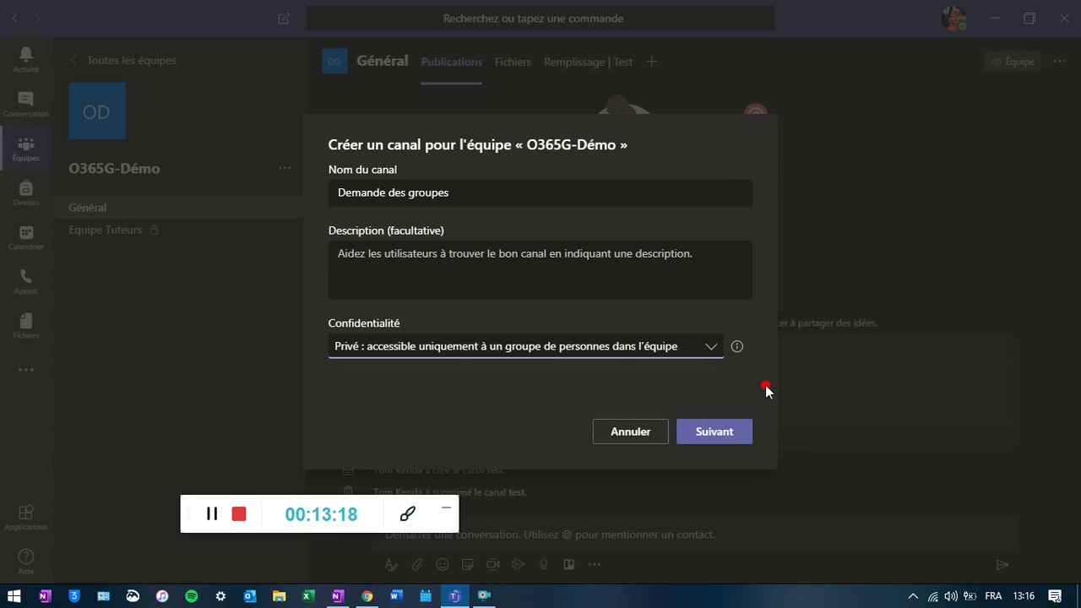
pyautogui.click(734, 433)
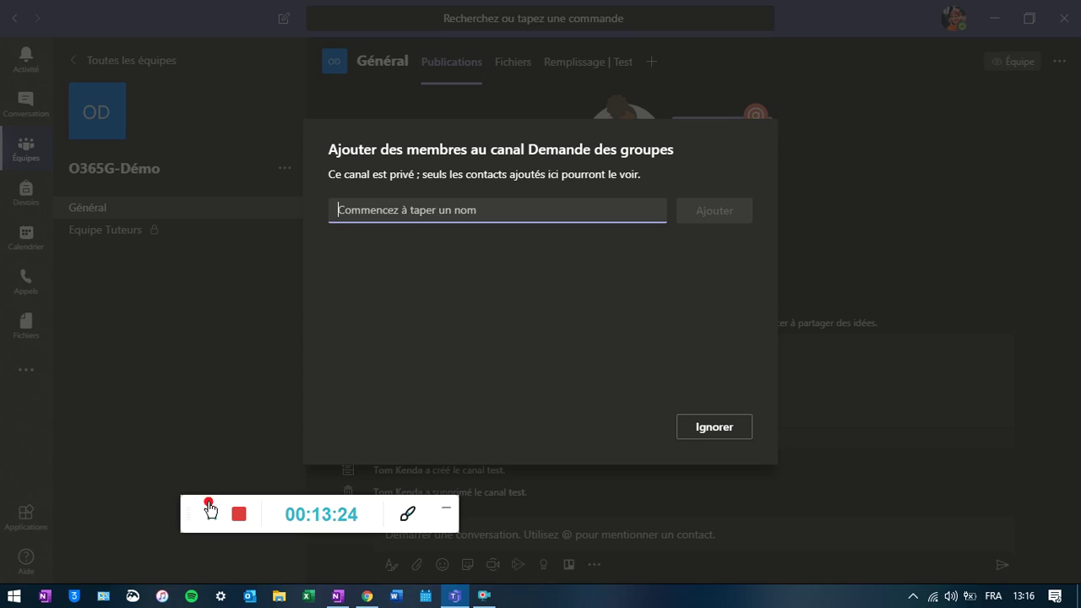
pyautogui.click(689, 427)
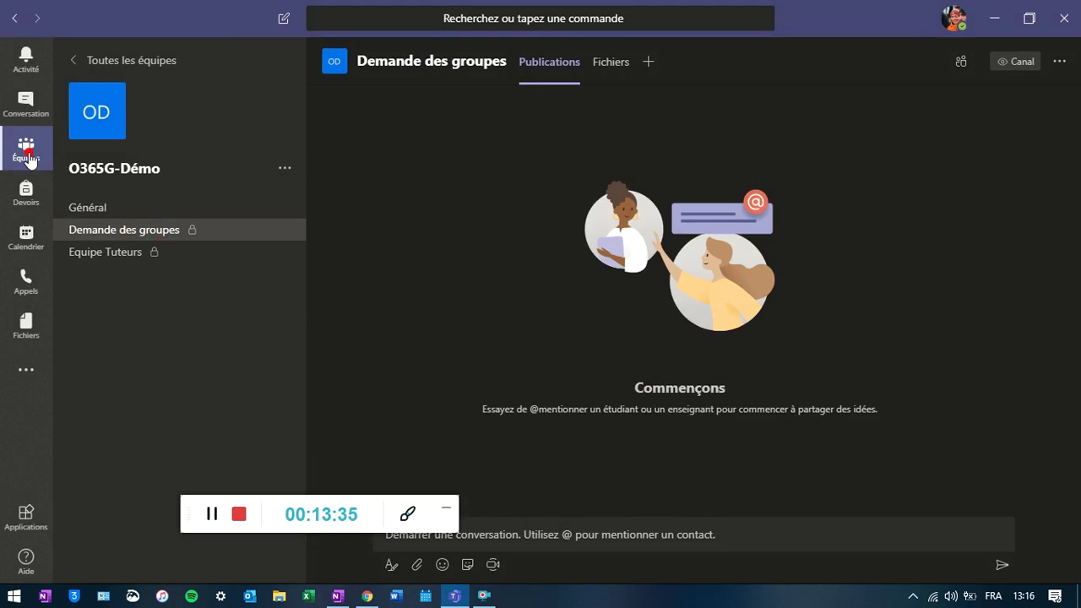
# - Choose Equipe Tuteurs as the channel for the Poster un message (V3) step
pyautogui.click(366, 597)
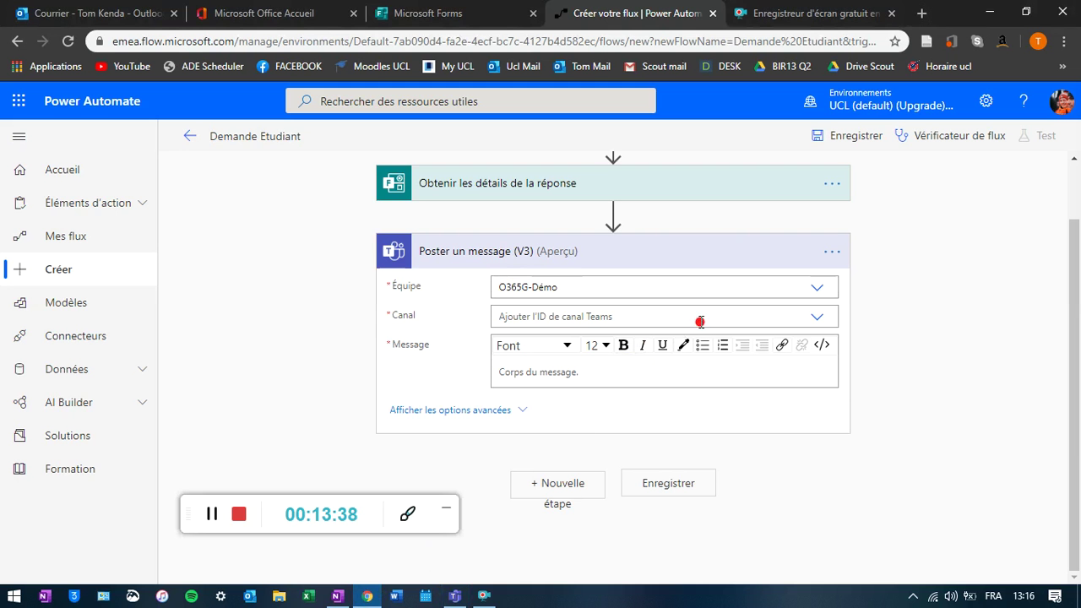
pyautogui.click(817, 316)
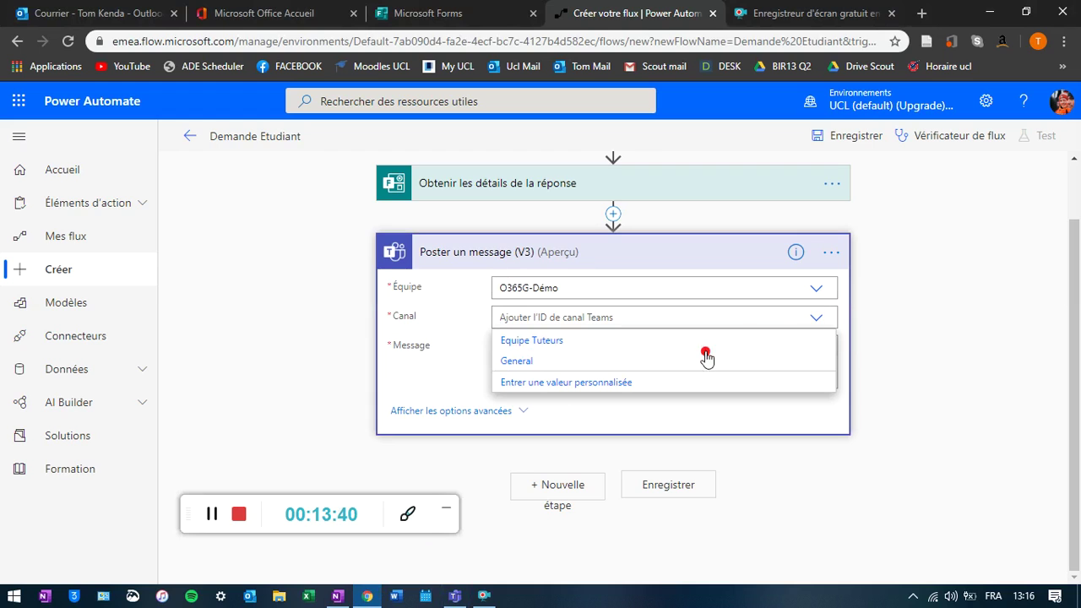
pyautogui.click(821, 318)
pyautogui.click(211, 514)
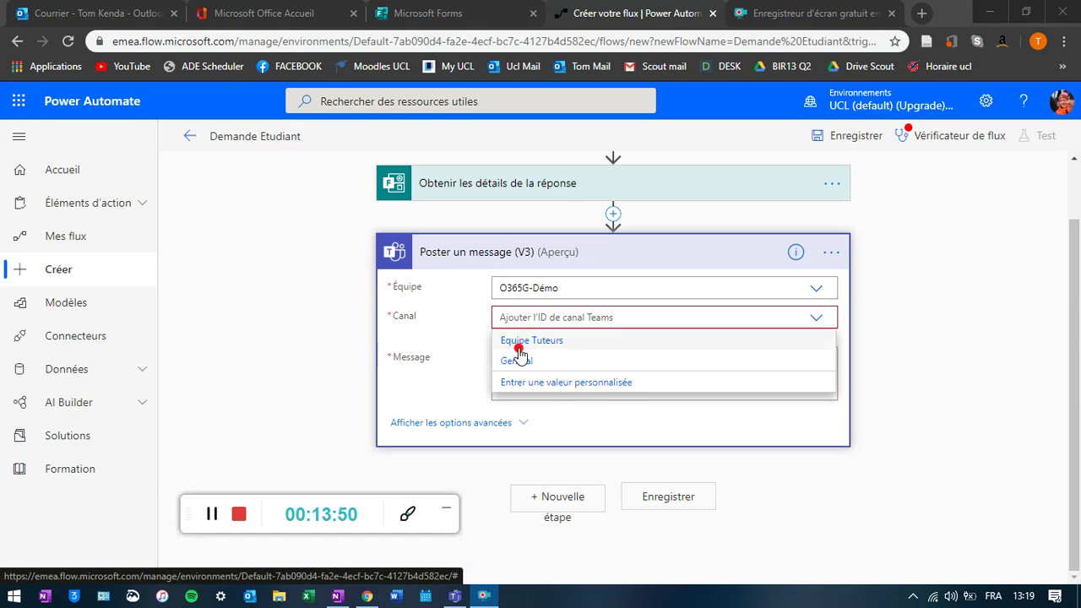
pyautogui.click(455, 598)
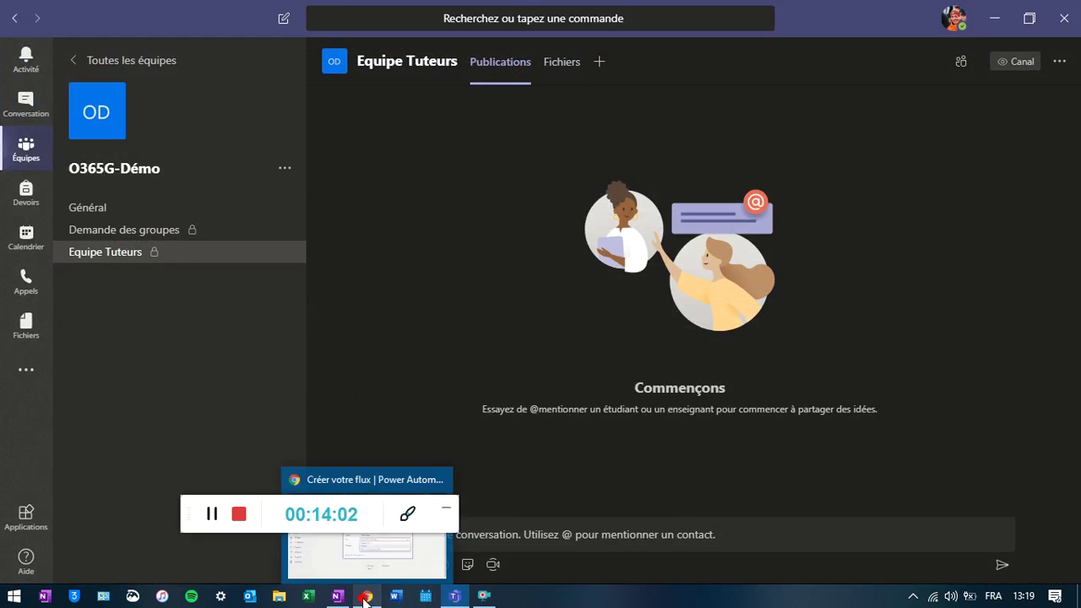
pyautogui.click(365, 596)
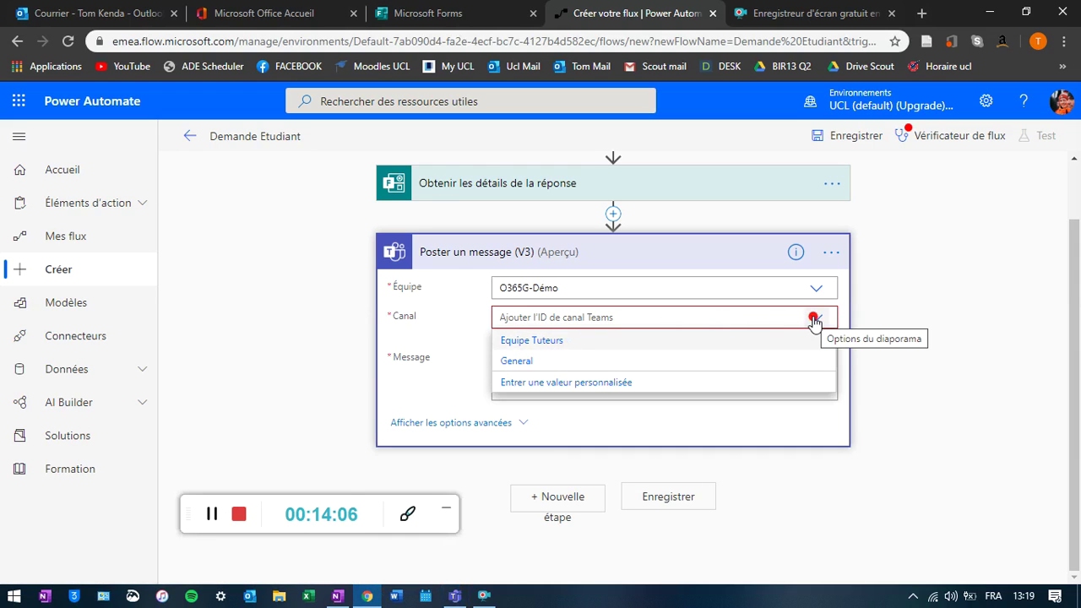
pyautogui.click(554, 344)
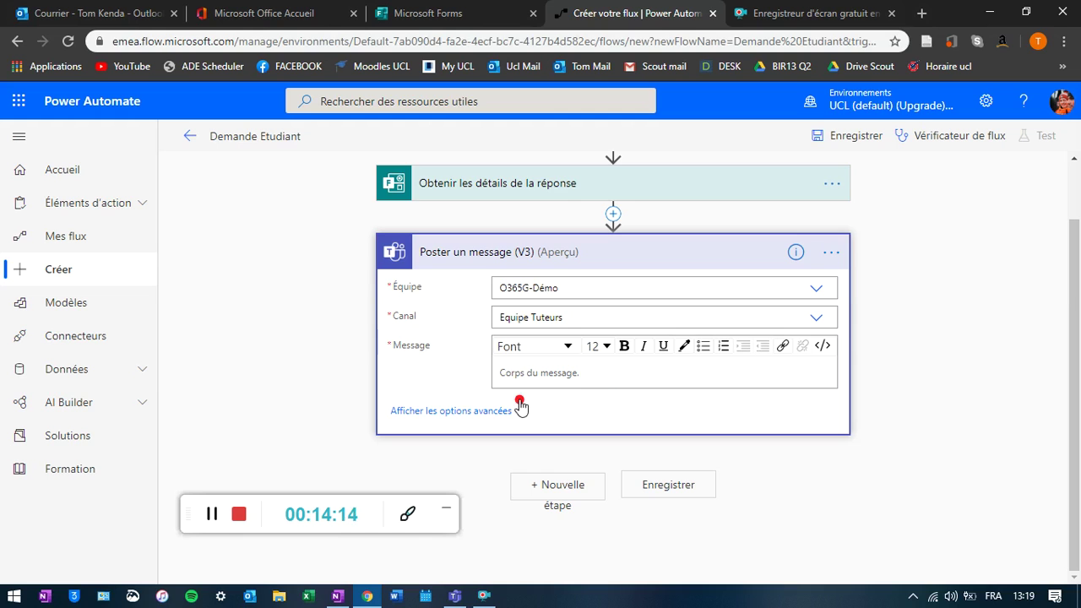
# - Start the message with a 'Question de' line holding the responder's Nom Prénom answer
pyautogui.click(545, 371)
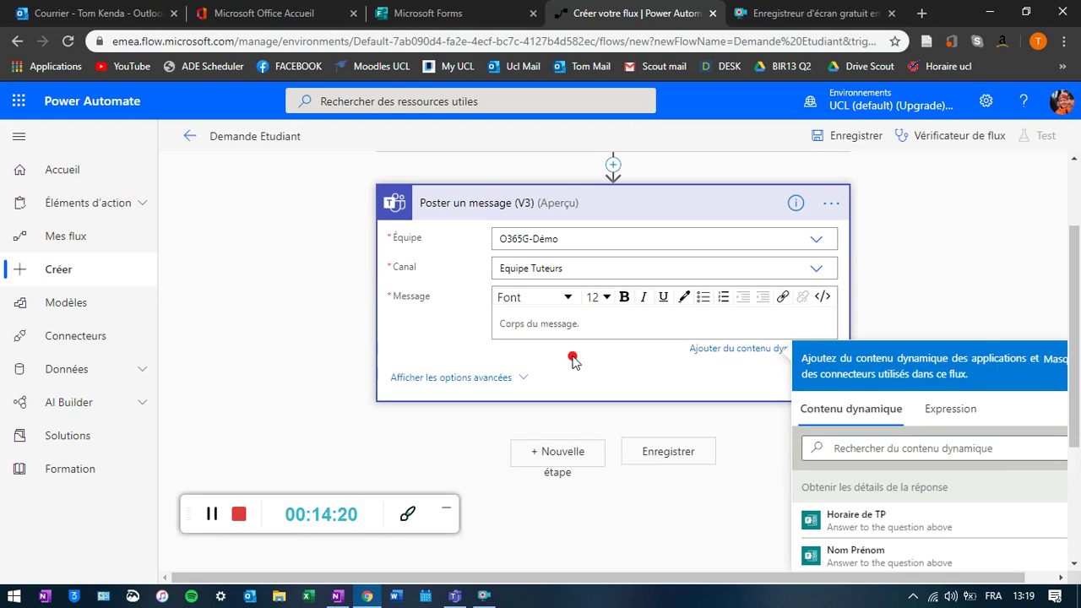
pyautogui.write('Question de :')
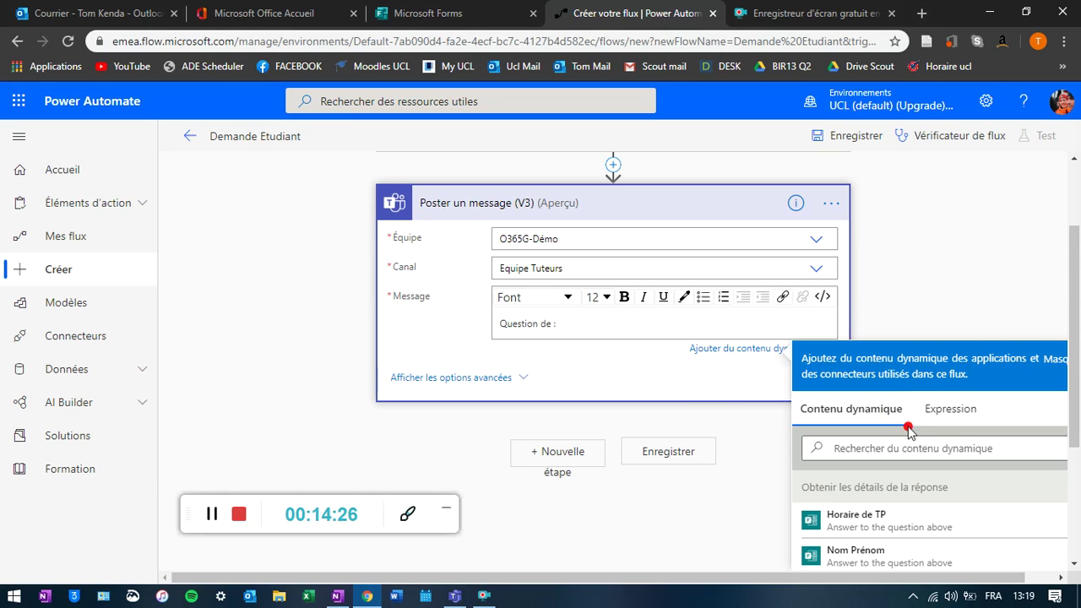
pyautogui.scroll(-2, 844, 431)
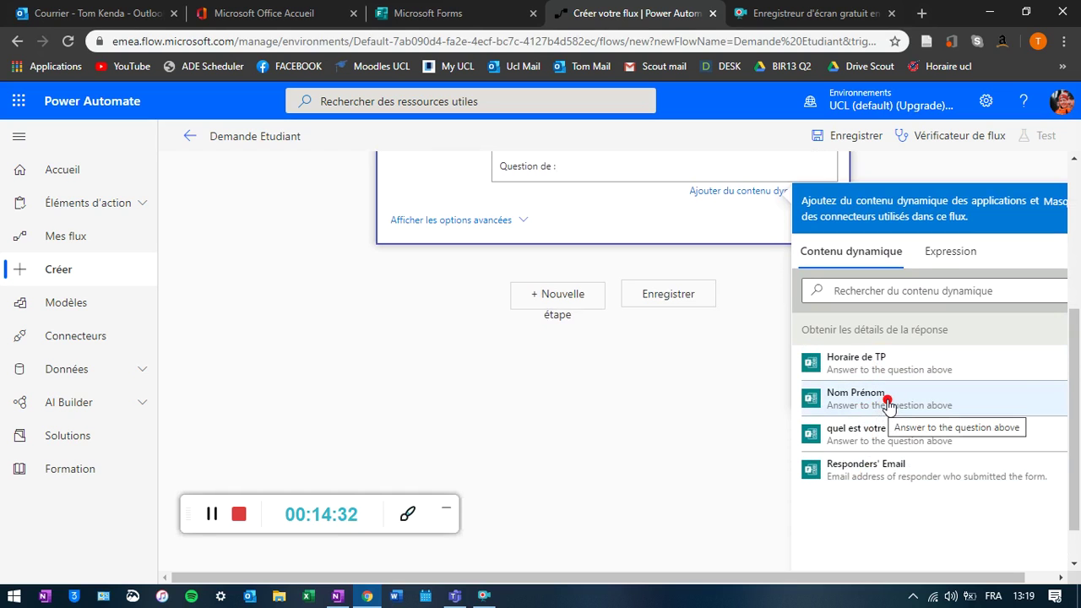
pyautogui.click(887, 401)
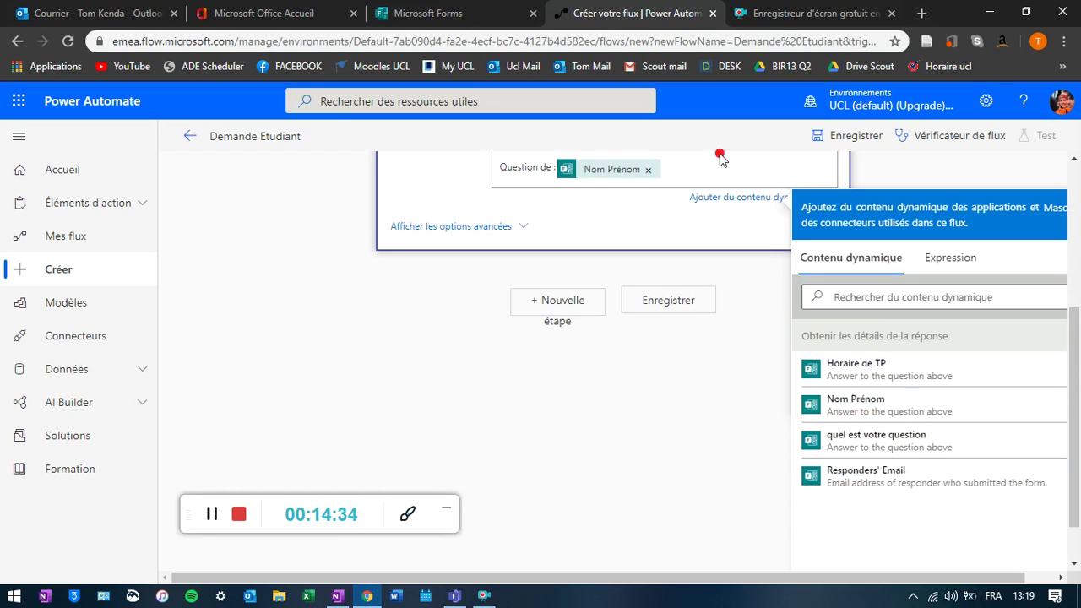
pyautogui.press('Return')
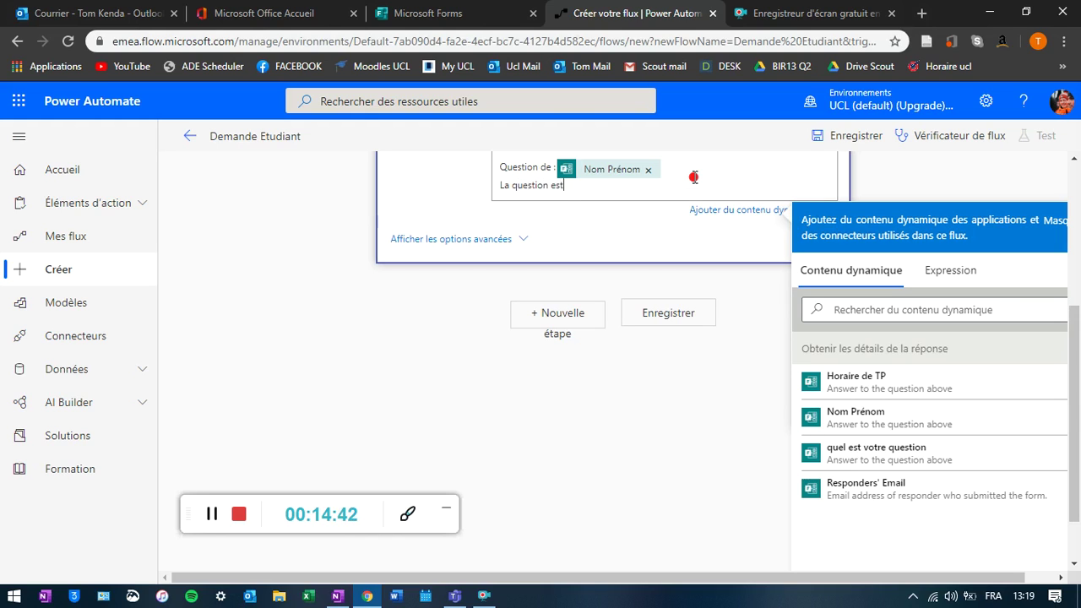
# - Add message lines with the question, Horaire de TP and Responders' Email answers
pyautogui.click(918, 456)
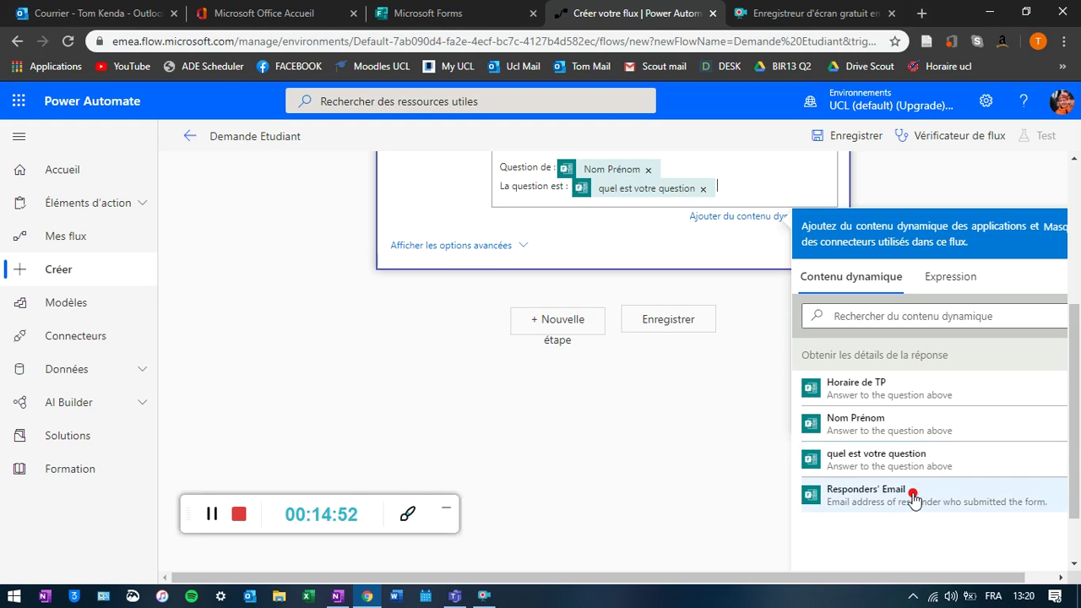
pyautogui.press('Return')
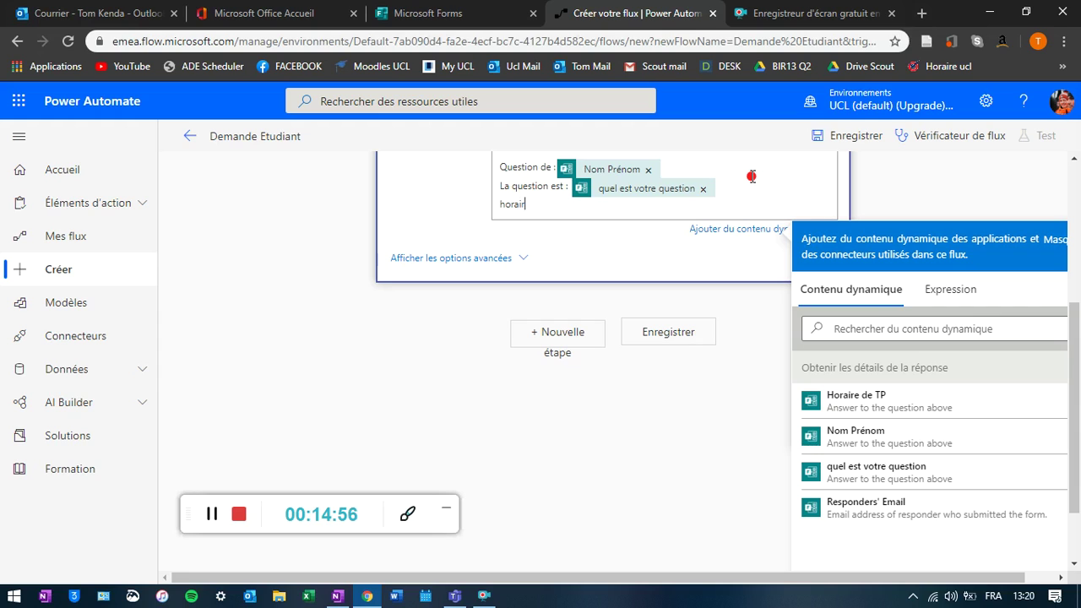
pyautogui.click(925, 402)
pyautogui.press('Return')
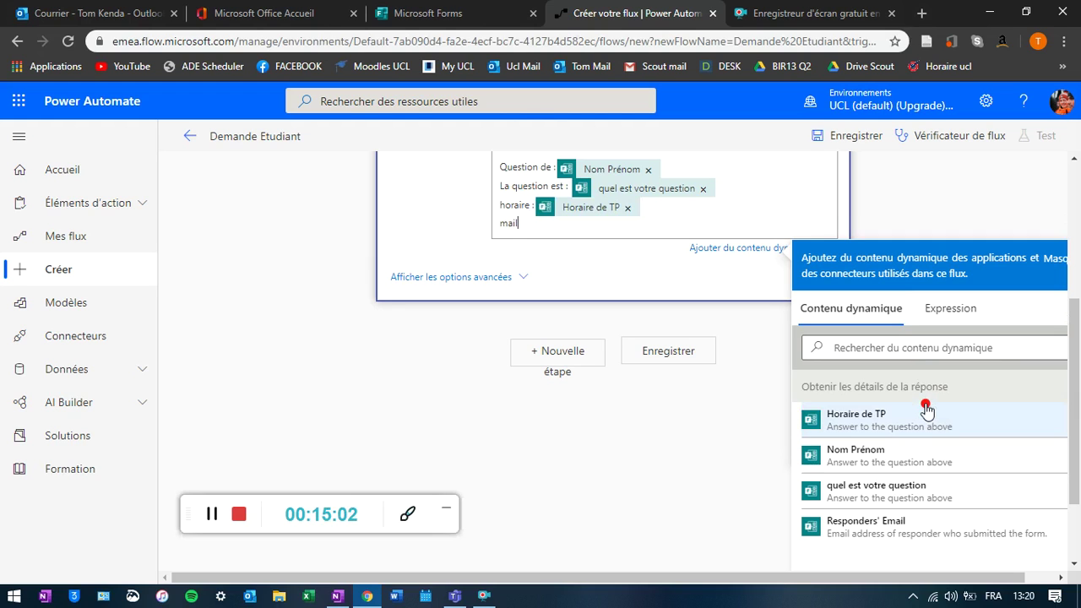
pyautogui.click(899, 528)
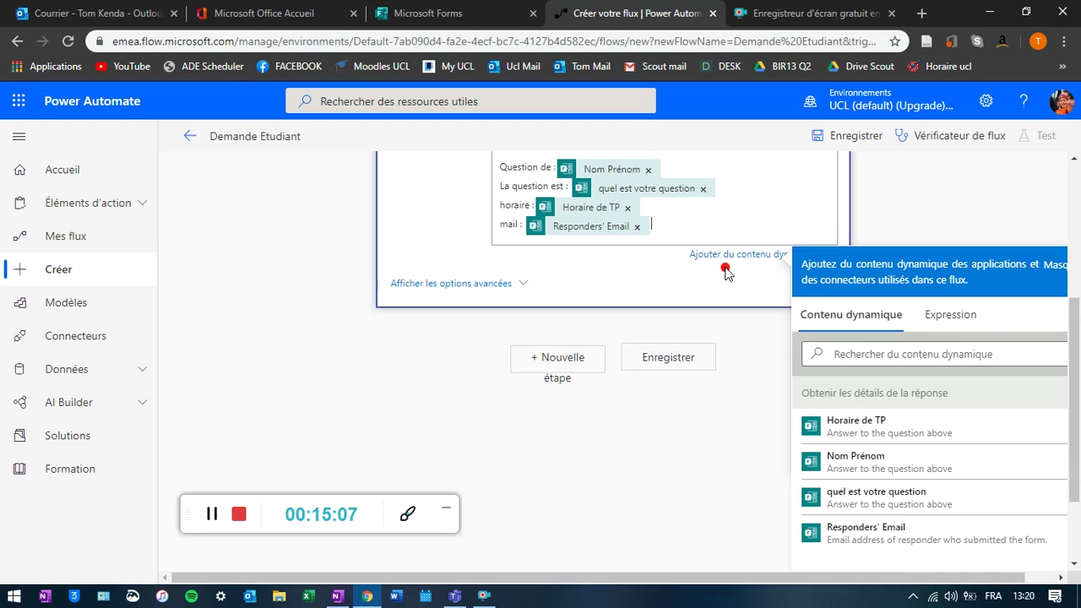
pyautogui.scroll(2, 722, 280)
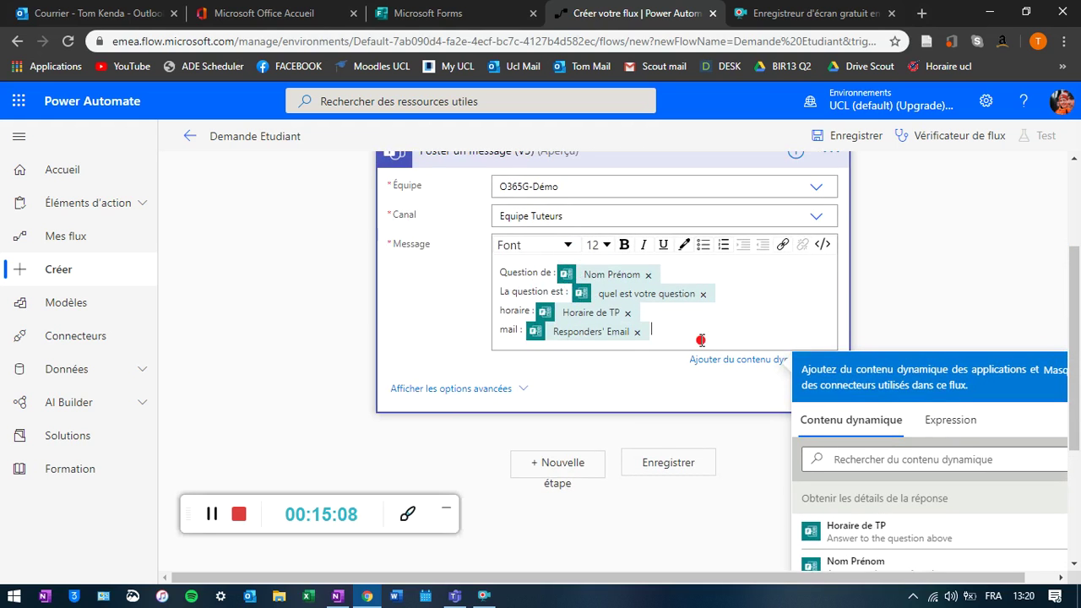
pyautogui.scroll(2, 700, 341)
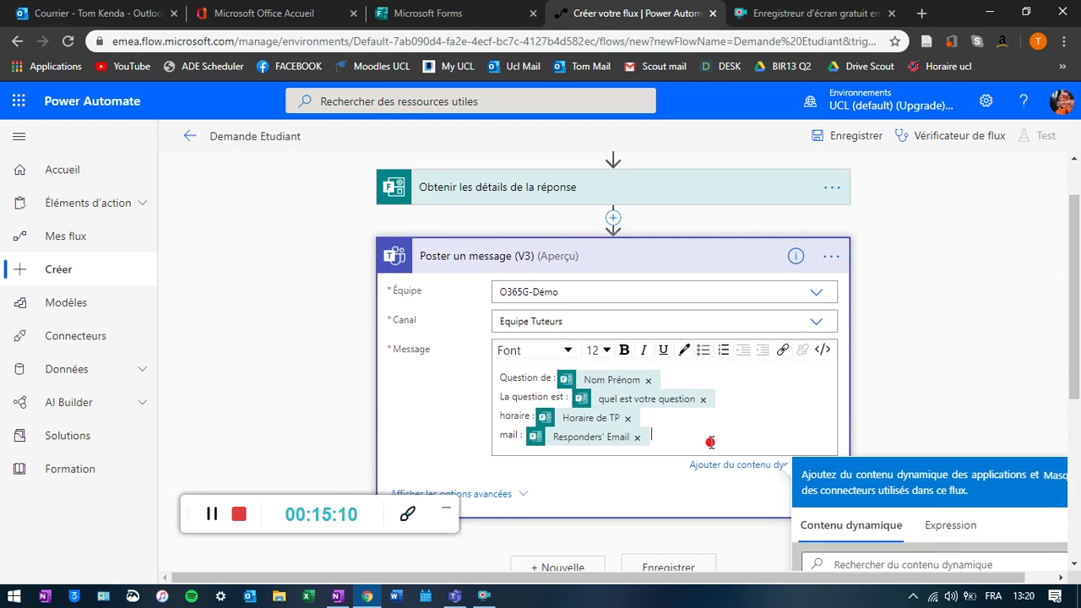
pyautogui.scroll(-2, 722, 422)
pyautogui.scroll(2, 737, 396)
pyautogui.scroll(-2, 728, 403)
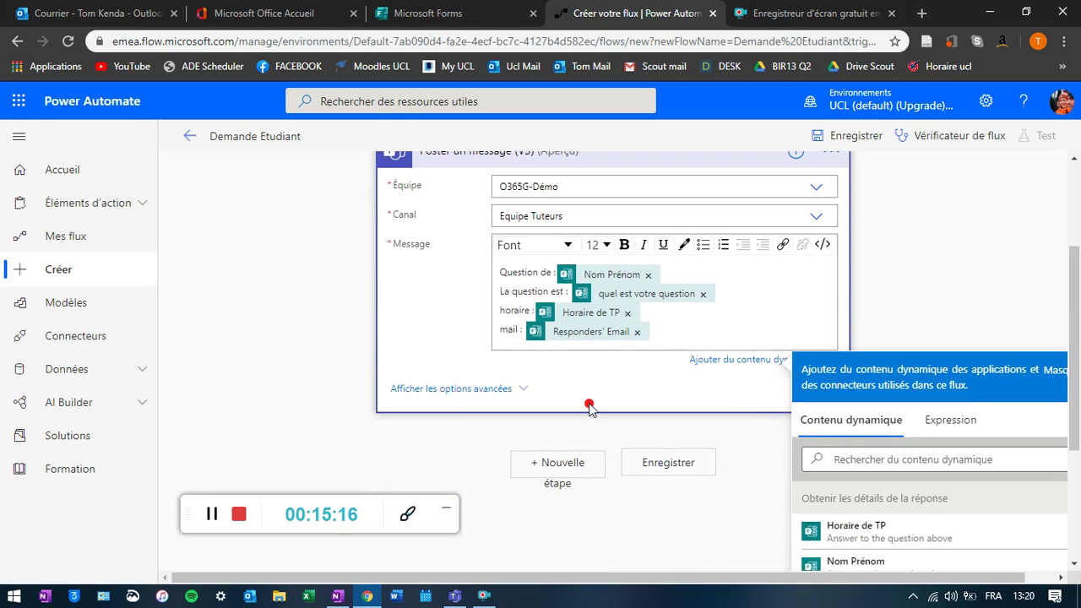
# - Save the Demande Etudiant flow and confirm the flow checker shows 0 errors and warnings
pyautogui.click(688, 465)
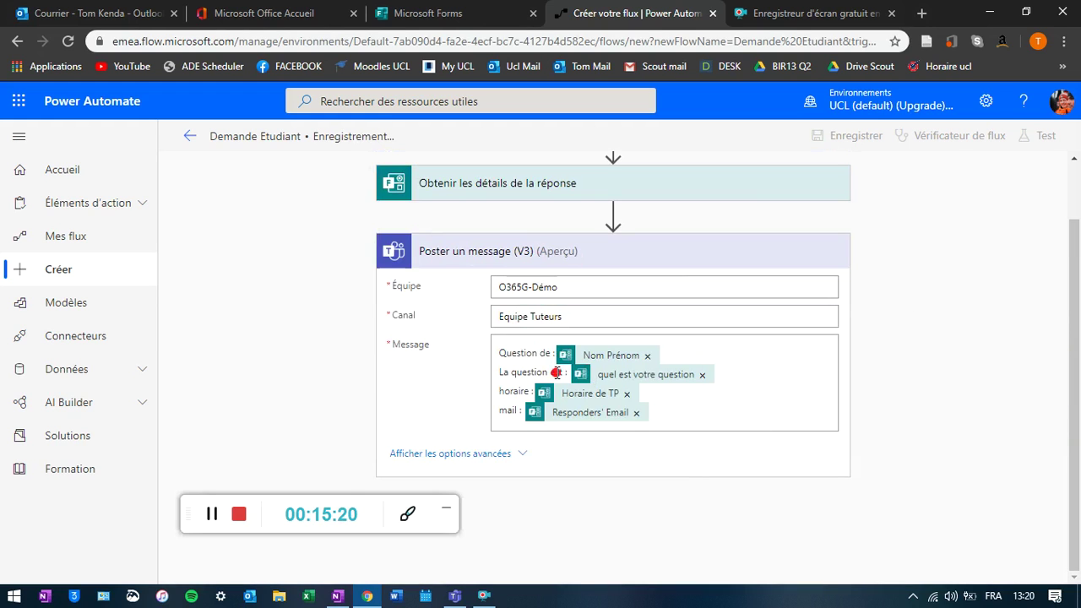
pyautogui.click(561, 258)
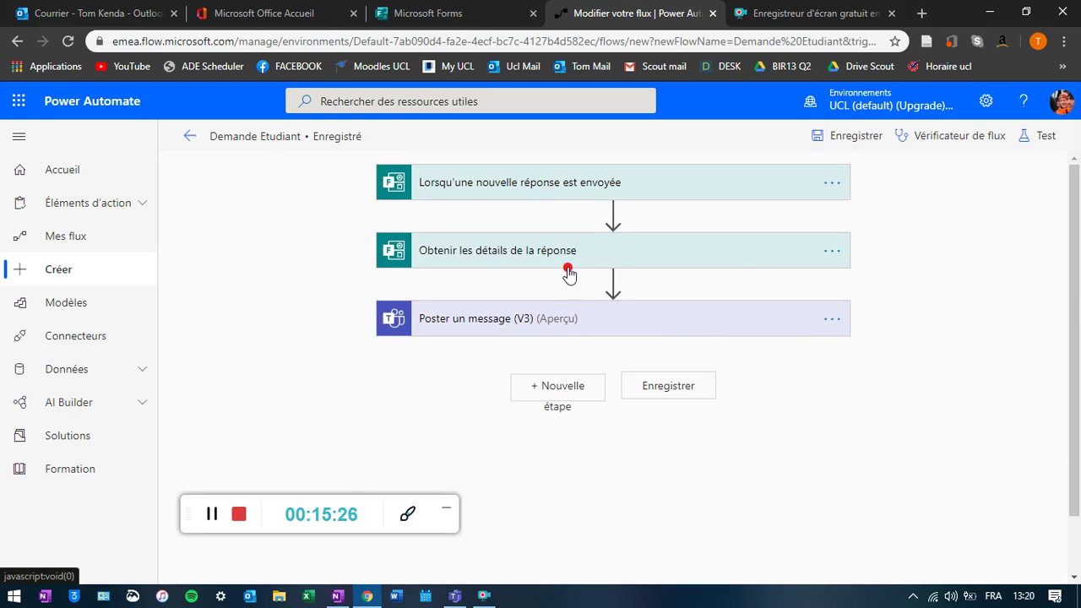
pyautogui.click(950, 136)
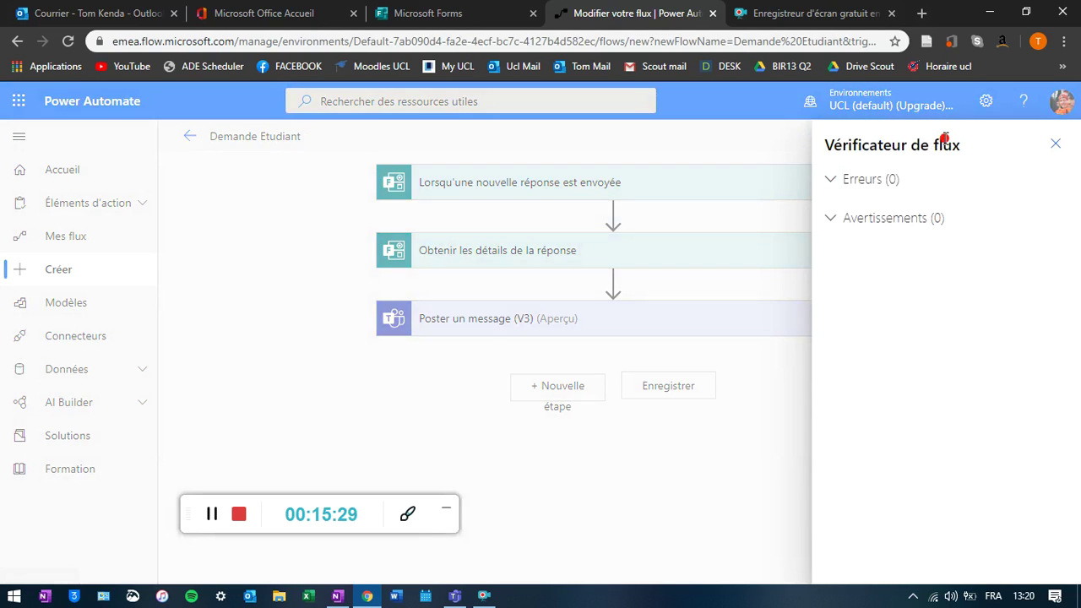
pyautogui.click(1055, 143)
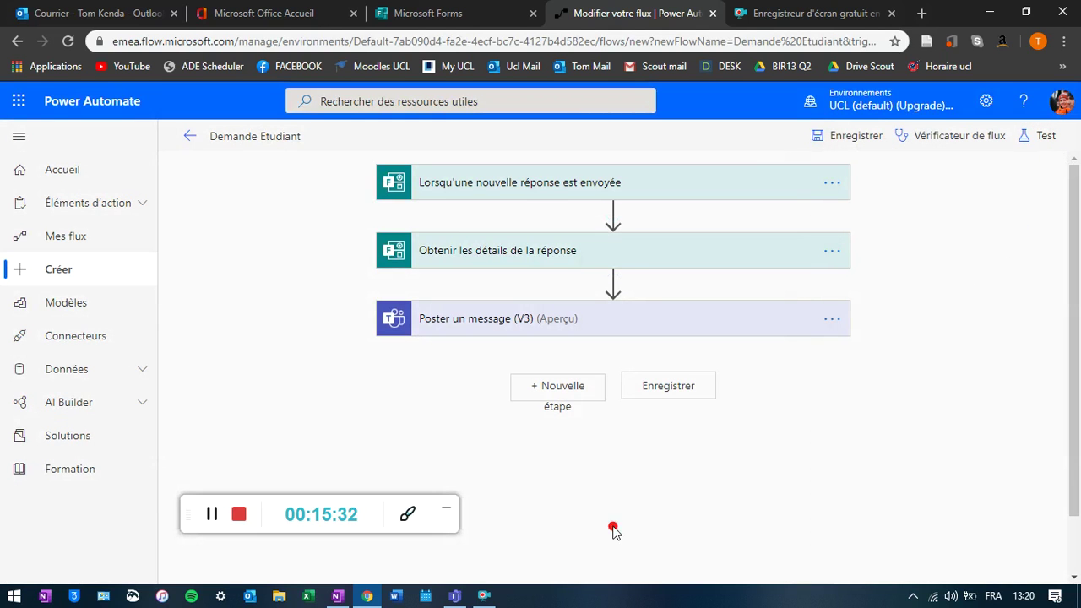
pyautogui.click(455, 596)
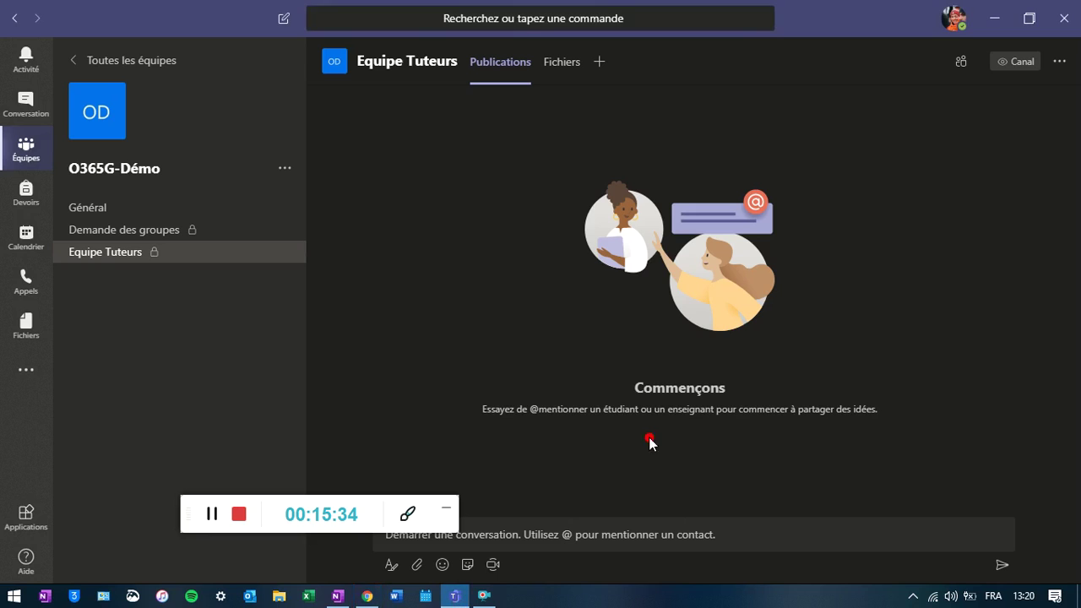
# - Delete the Remplissage | Test tab from the Général channel of O365G-Démo
pyautogui.click(137, 211)
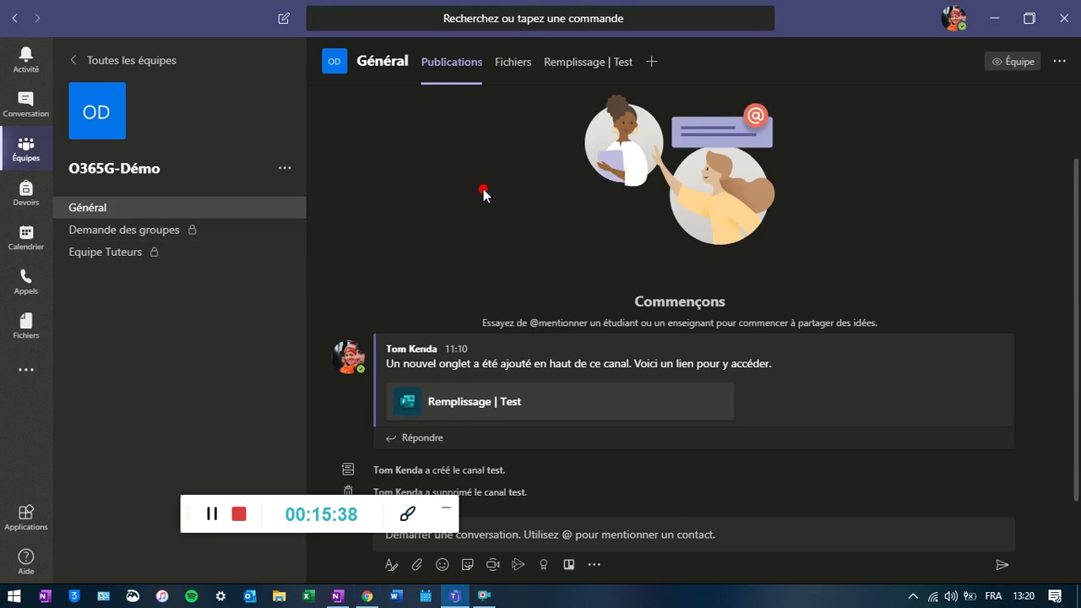
pyautogui.rightClick(613, 67)
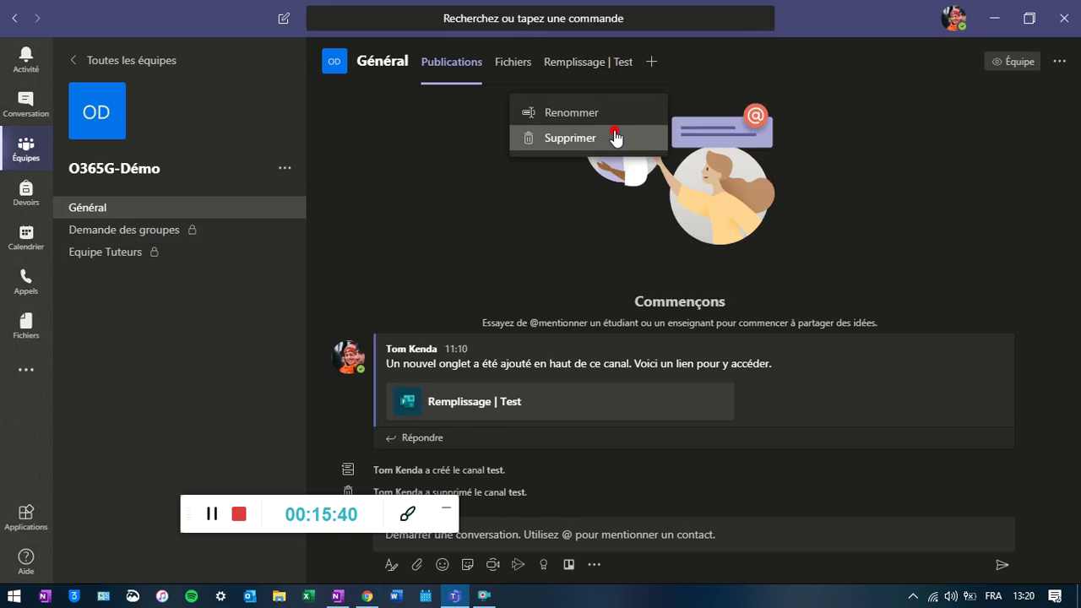
pyautogui.click(615, 137)
pyautogui.click(727, 327)
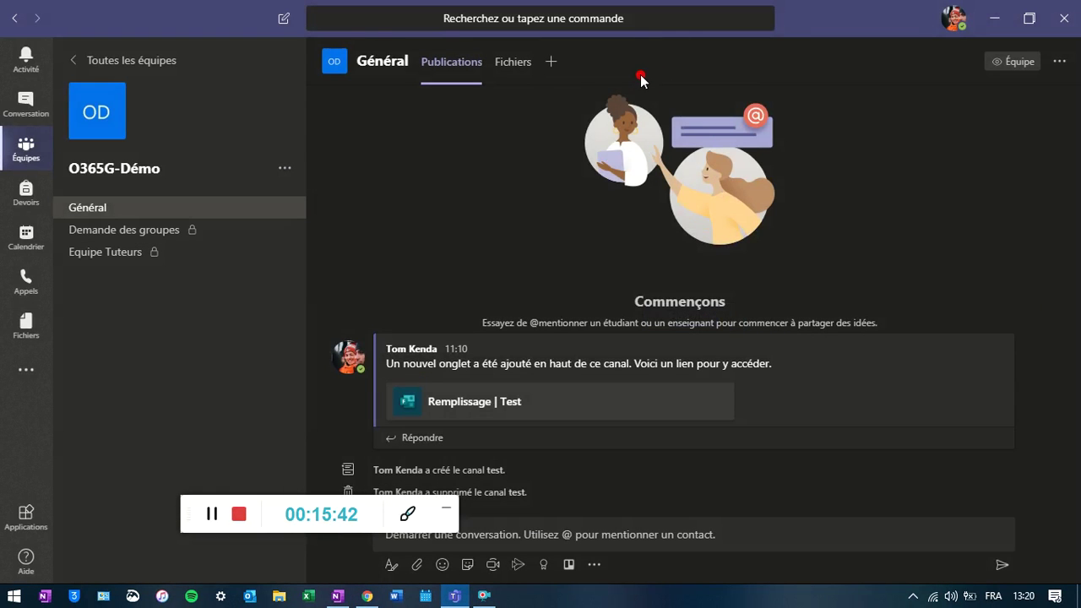
# - Add a Forms tab with the existing LBIR1370 - Question Etudiant form, without posting to the channel
pyautogui.click(554, 64)
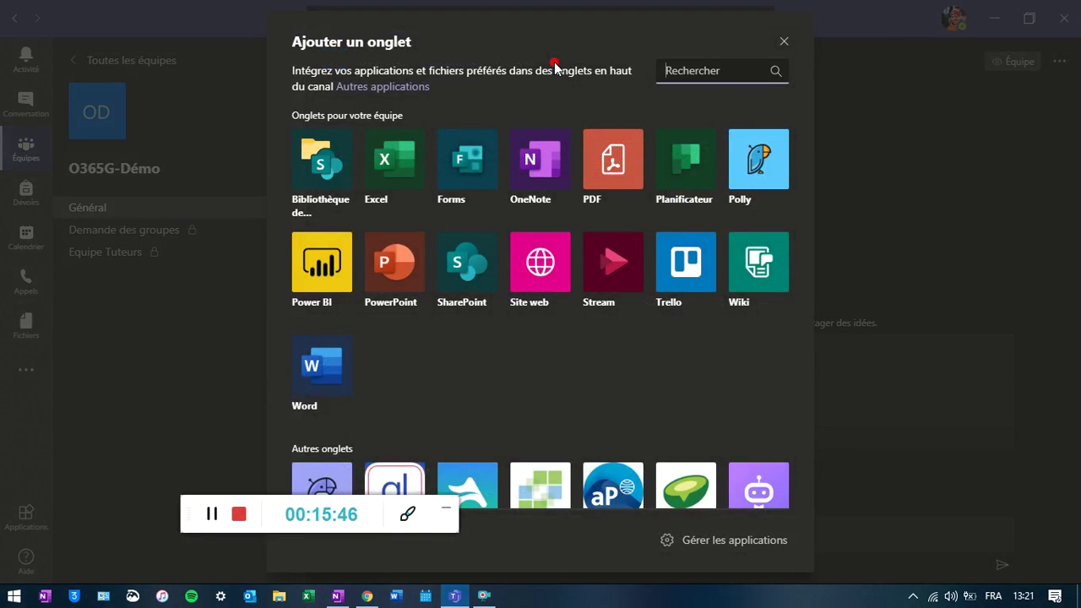
pyautogui.click(473, 165)
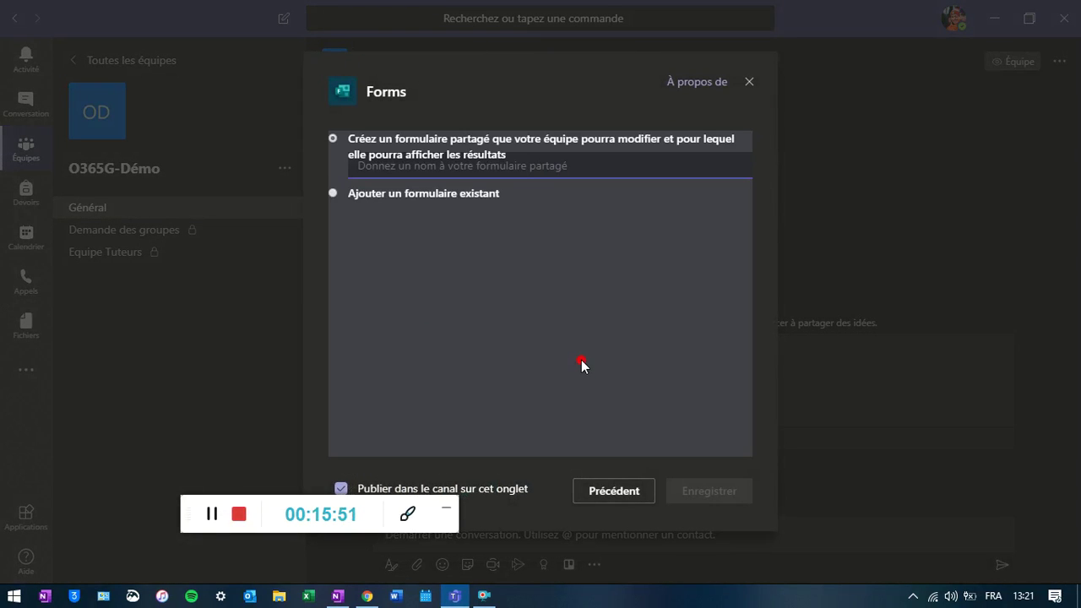
pyautogui.click(333, 194)
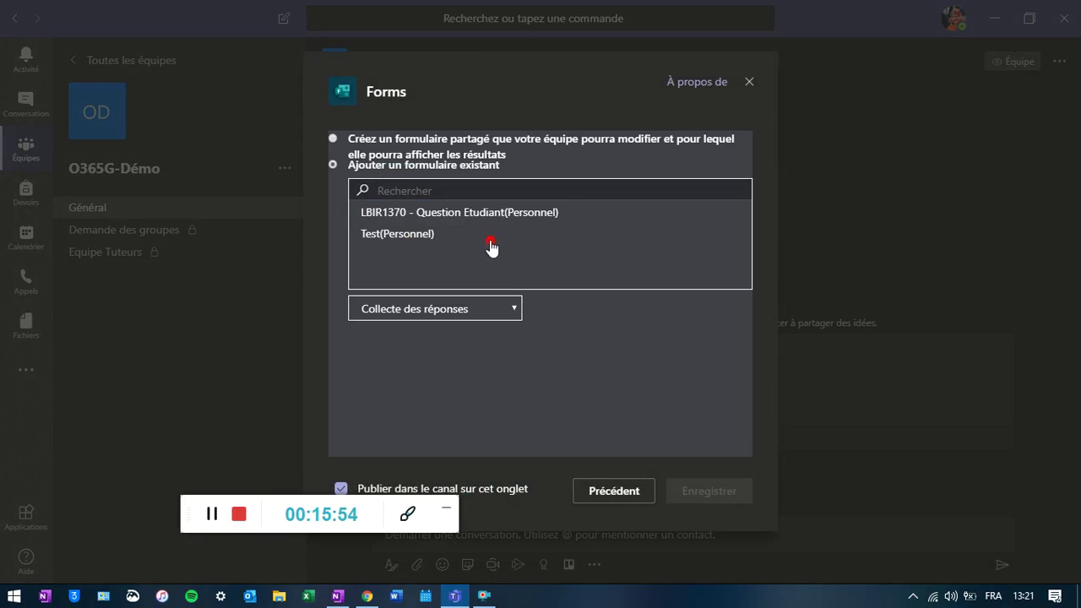
pyautogui.click(451, 215)
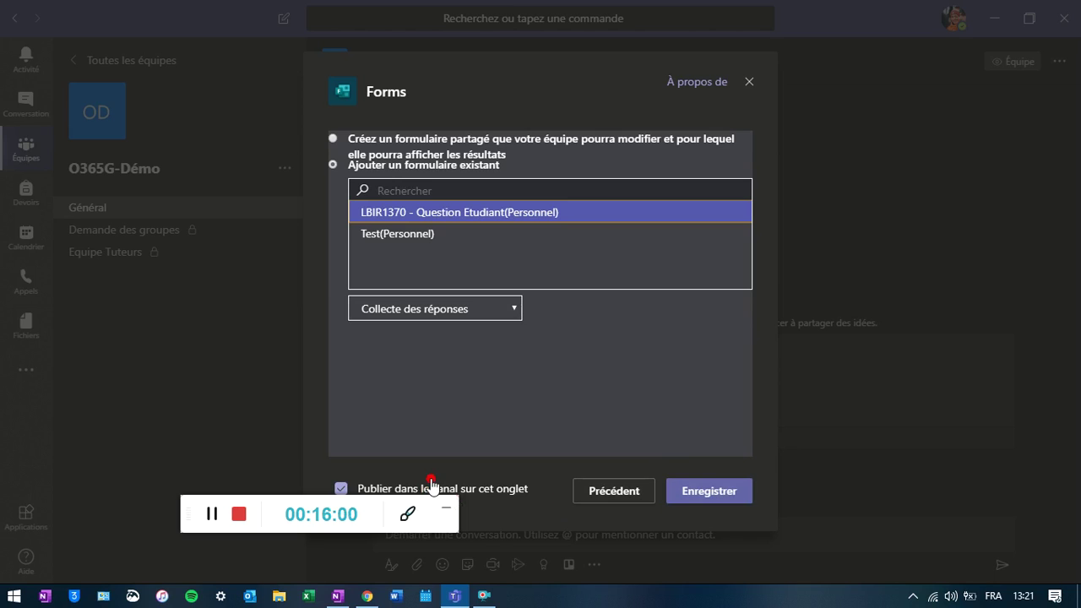
pyautogui.moveTo(275, 501); pyautogui.dragTo(287, 522)
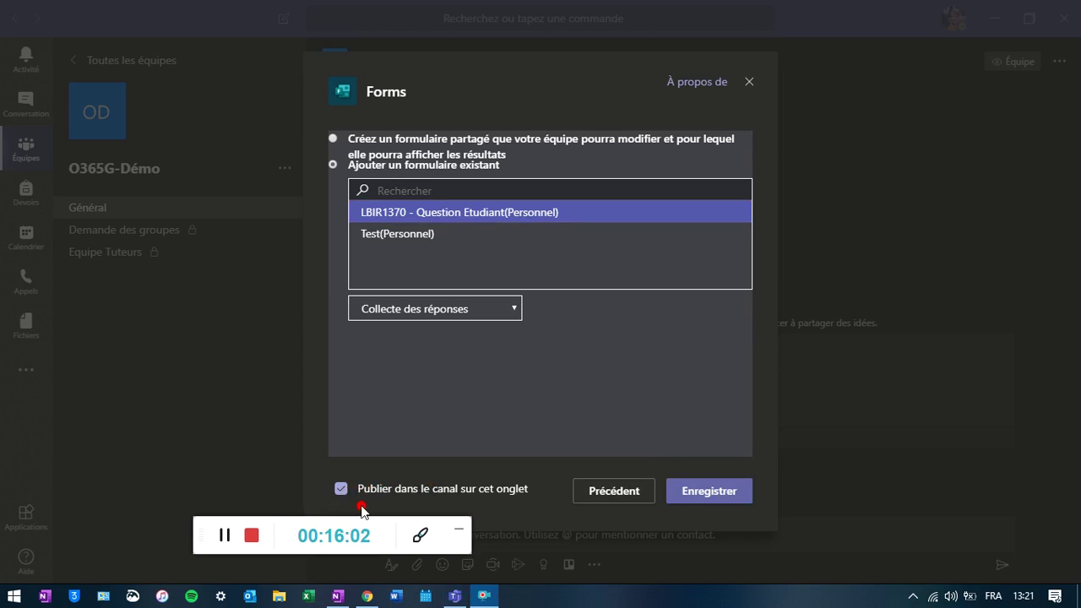
pyautogui.click(341, 490)
pyautogui.click(710, 493)
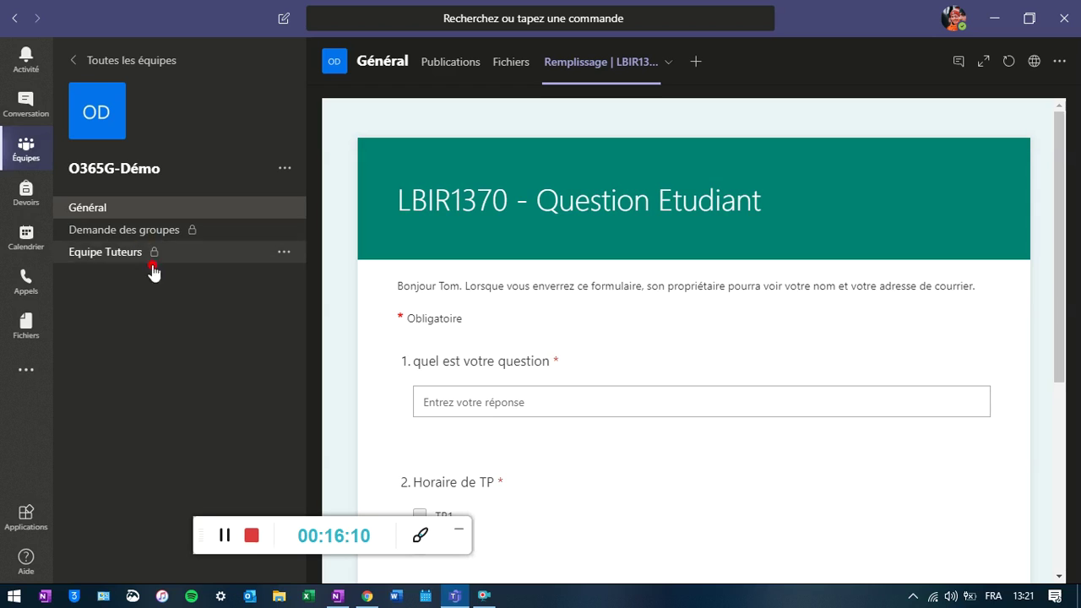
# - Scroll through the LBIR1370 form tab's questions in Général, then return to the flow editor
pyautogui.click(122, 211)
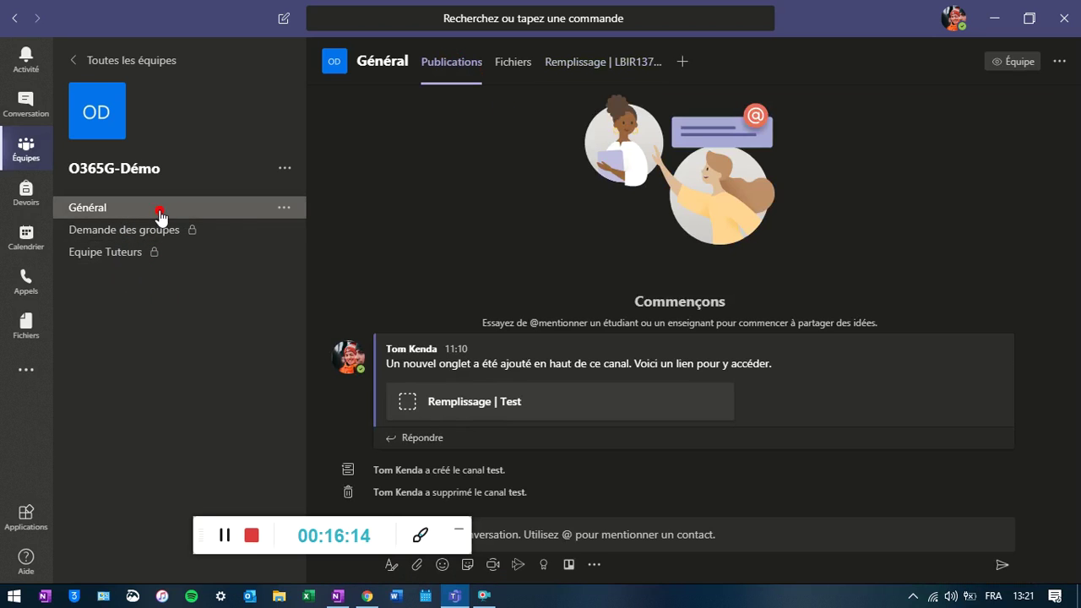
pyautogui.click(602, 69)
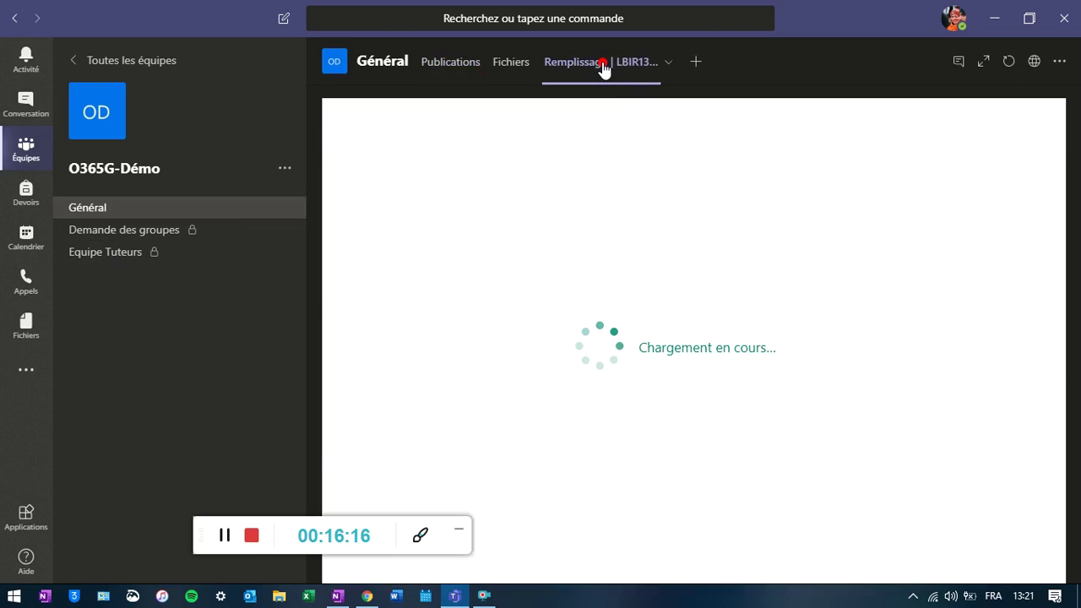
pyautogui.click(618, 73)
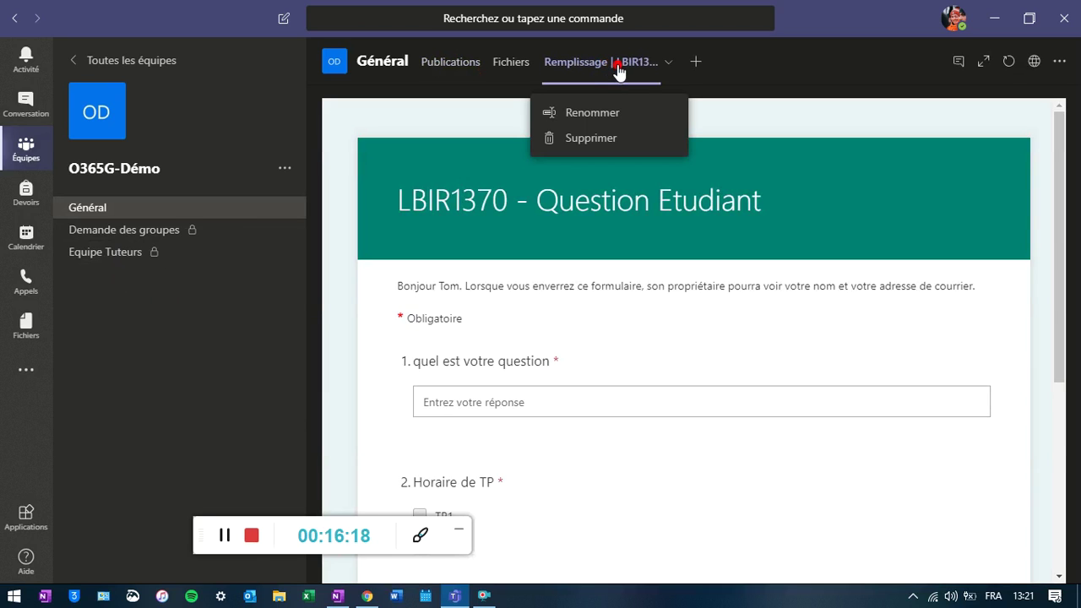
pyautogui.click(609, 74)
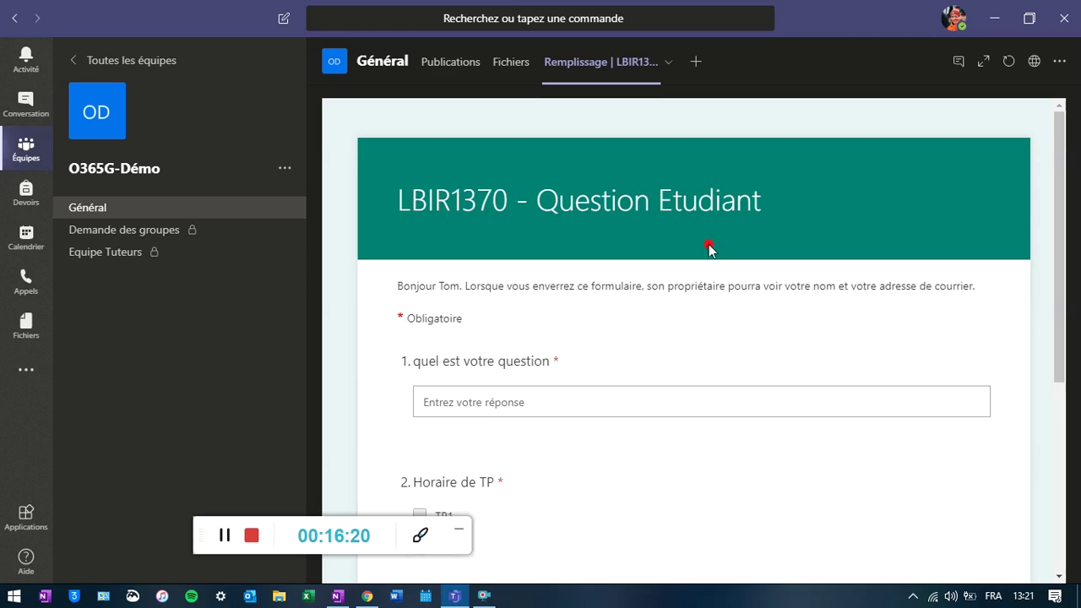
pyautogui.scroll(-2, 760, 329)
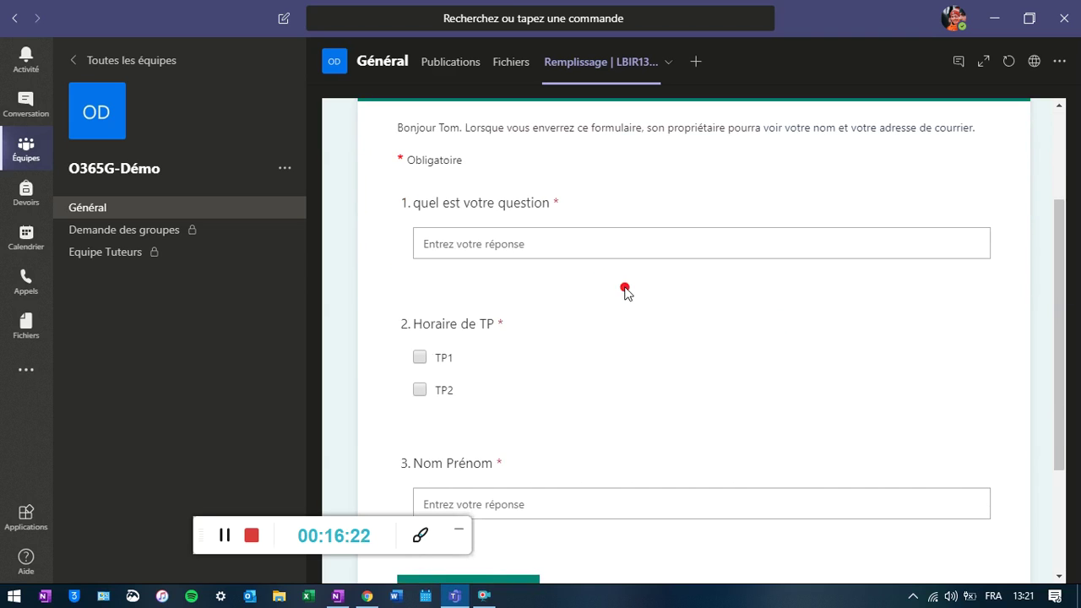
pyautogui.scroll(-2, 591, 295)
pyautogui.scroll(1, 591, 295)
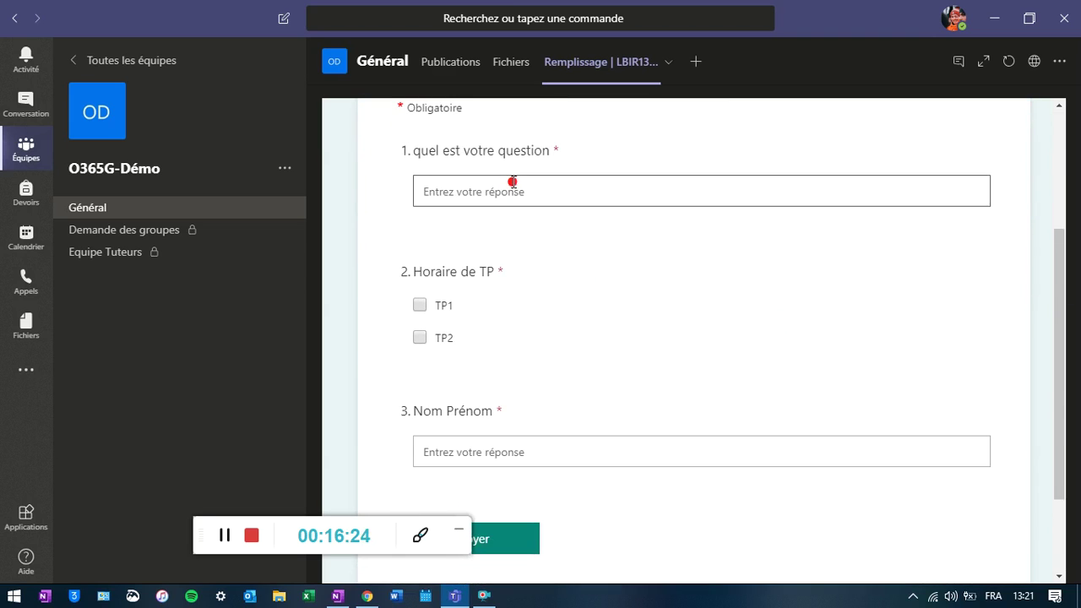
pyautogui.scroll(-2, 473, 371)
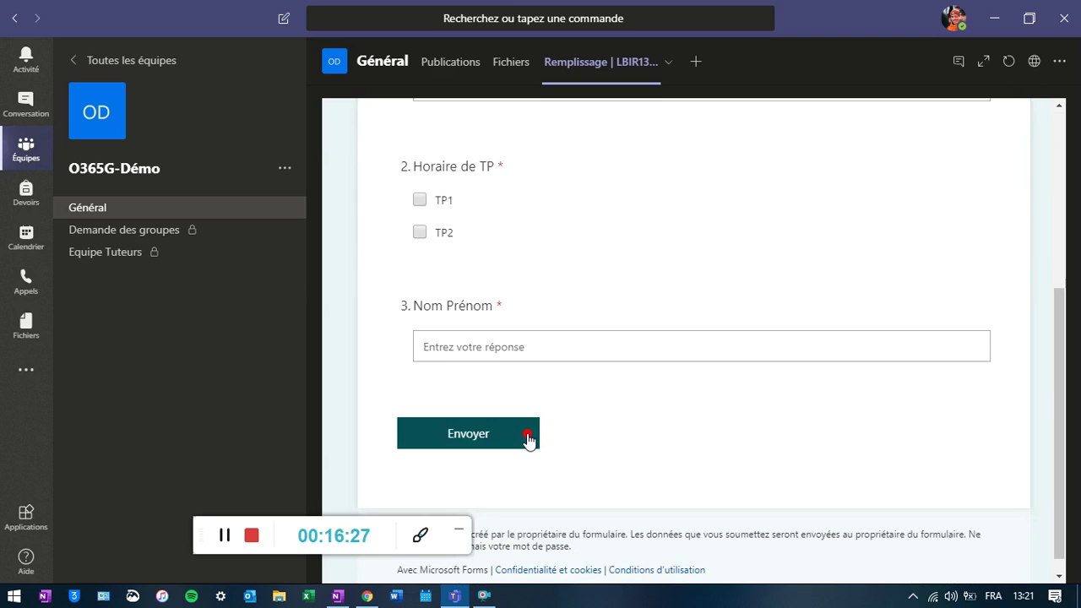
pyautogui.click(366, 596)
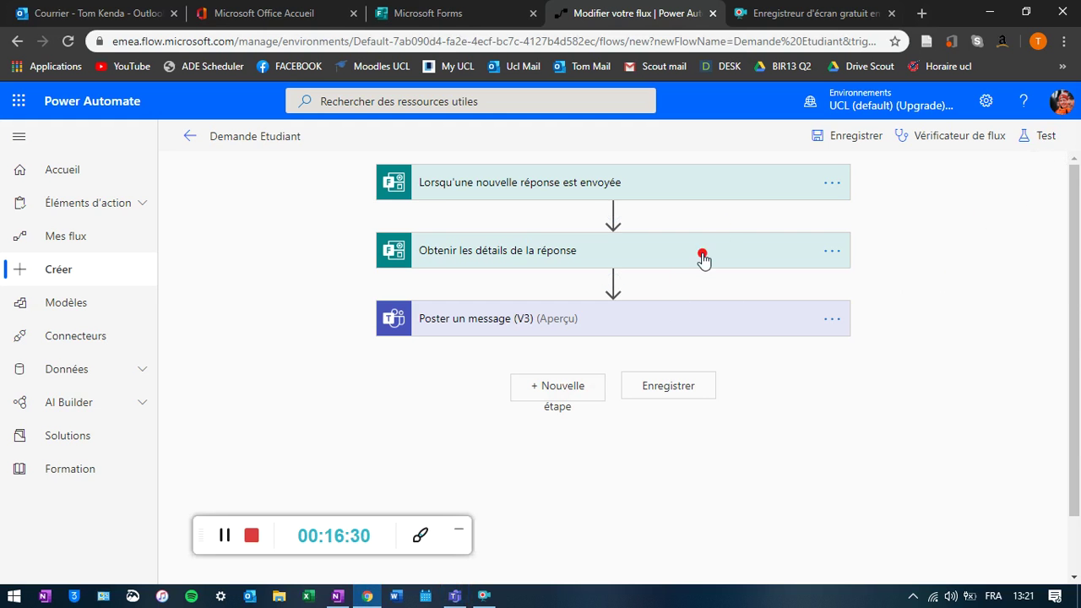
# - Start a flow test using 'J'effectuerai l'action de déclenchement' and Enregistrer et tester
pyautogui.click(1037, 137)
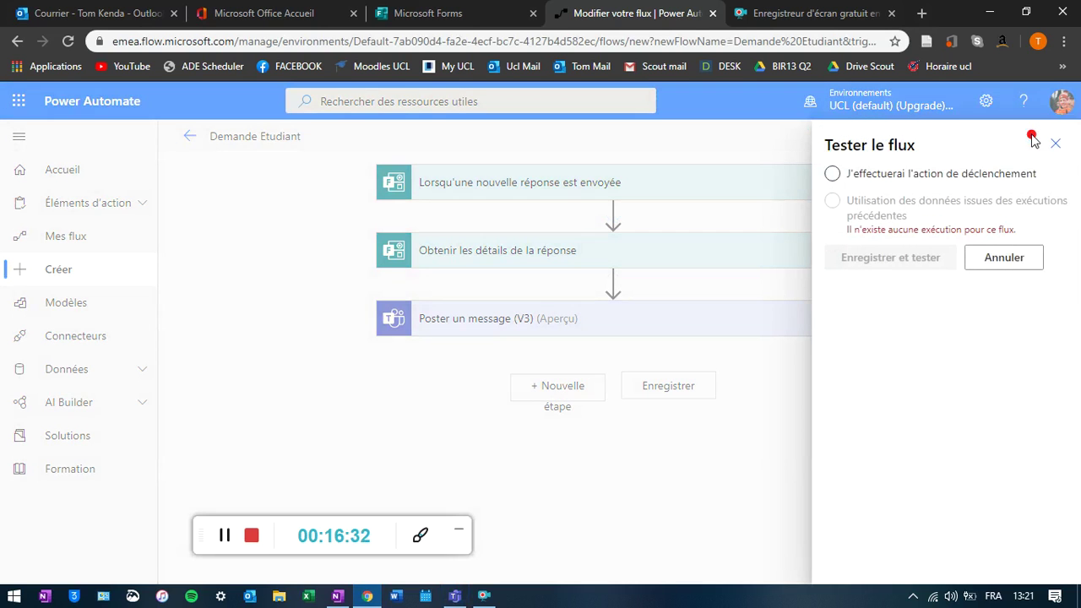
pyautogui.click(835, 174)
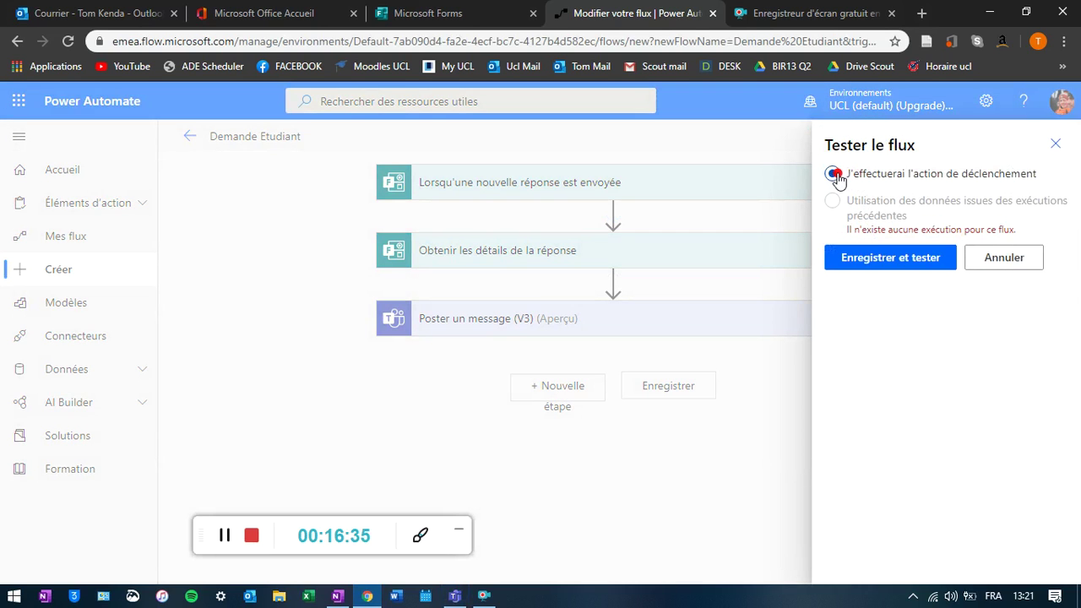
pyautogui.click(908, 263)
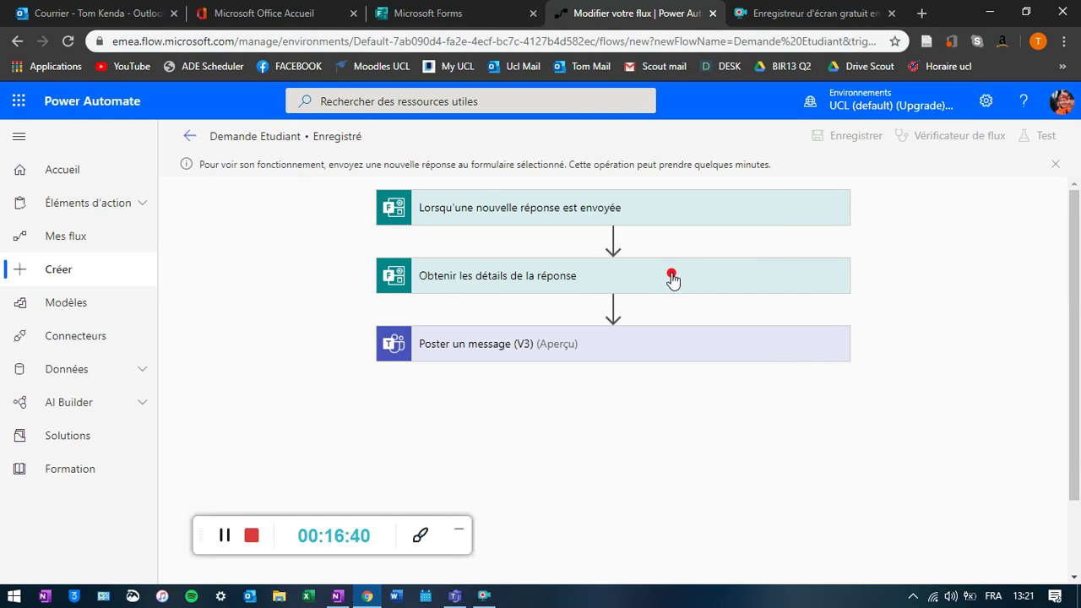
# - Submit a test LBIR1370 form response with question 'blabla', schedule TP1 and the student's name
pyautogui.click(454, 596)
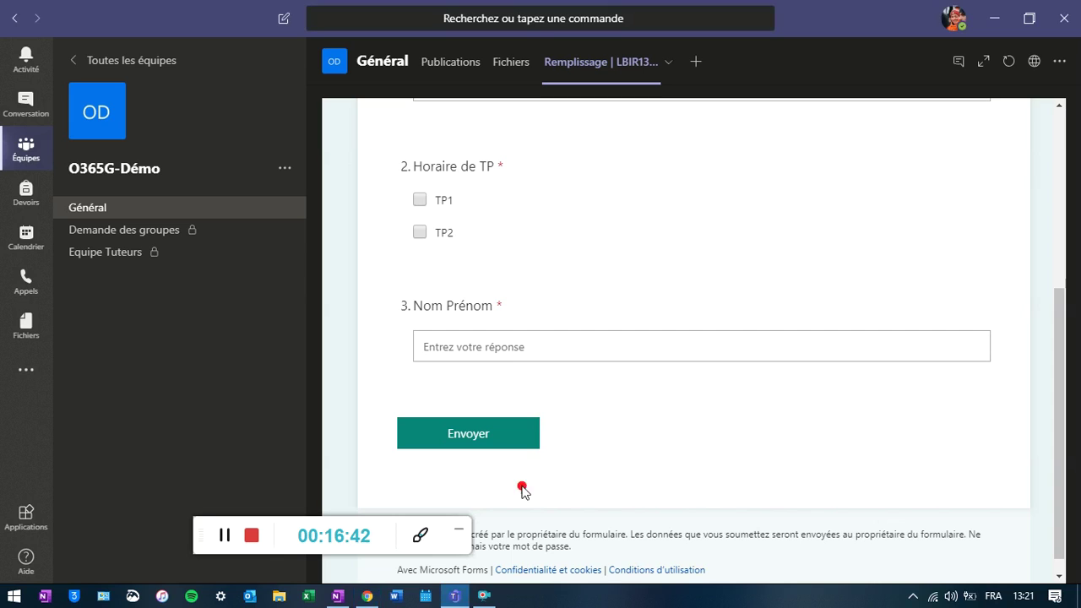
pyautogui.click(480, 402)
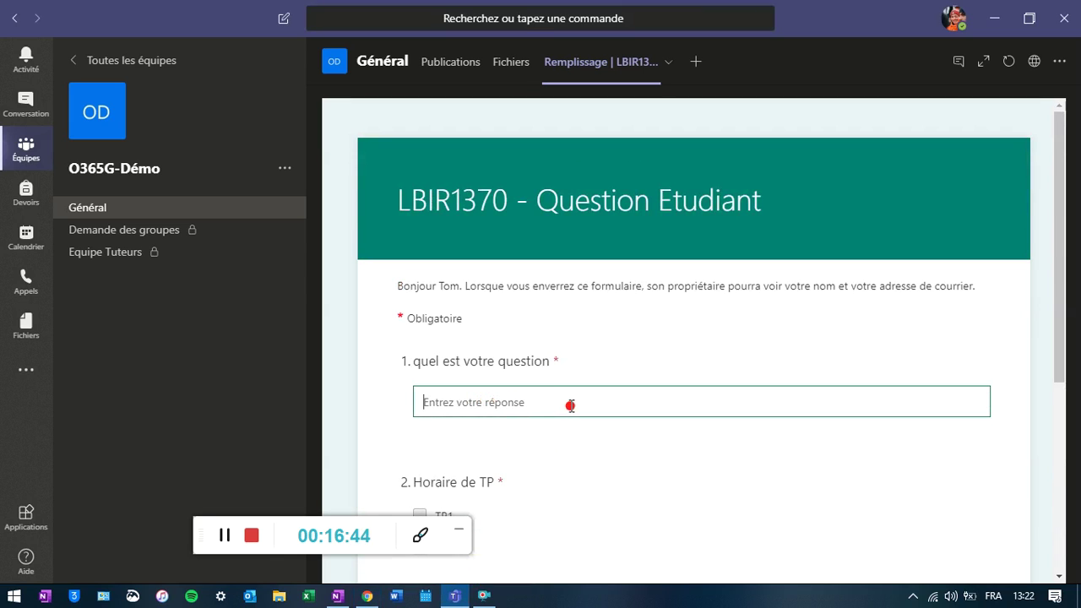
pyautogui.write('blabla')
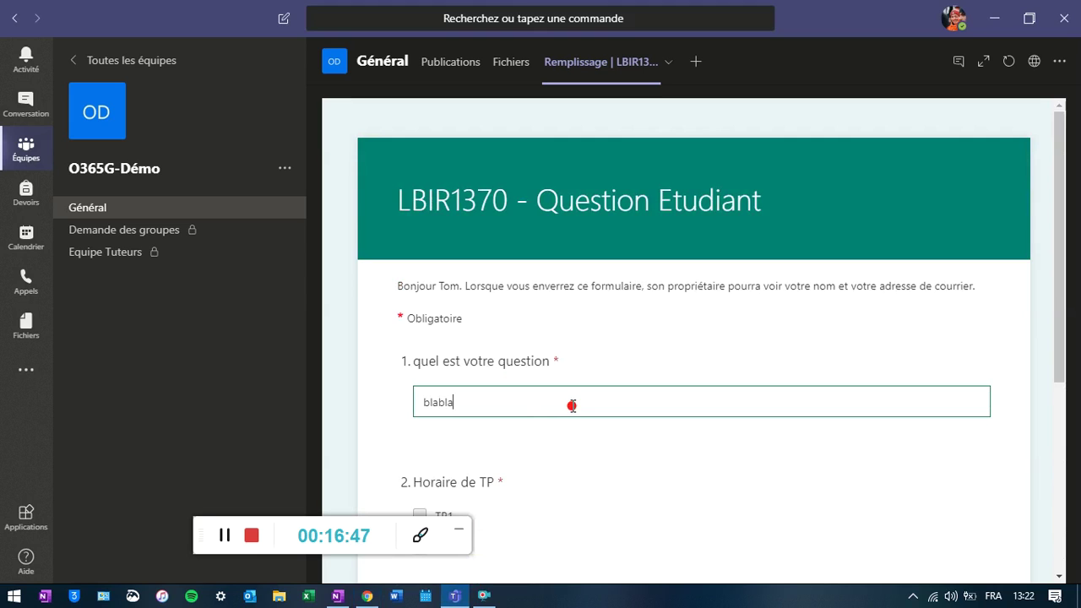
pyautogui.scroll(-3, 574, 406)
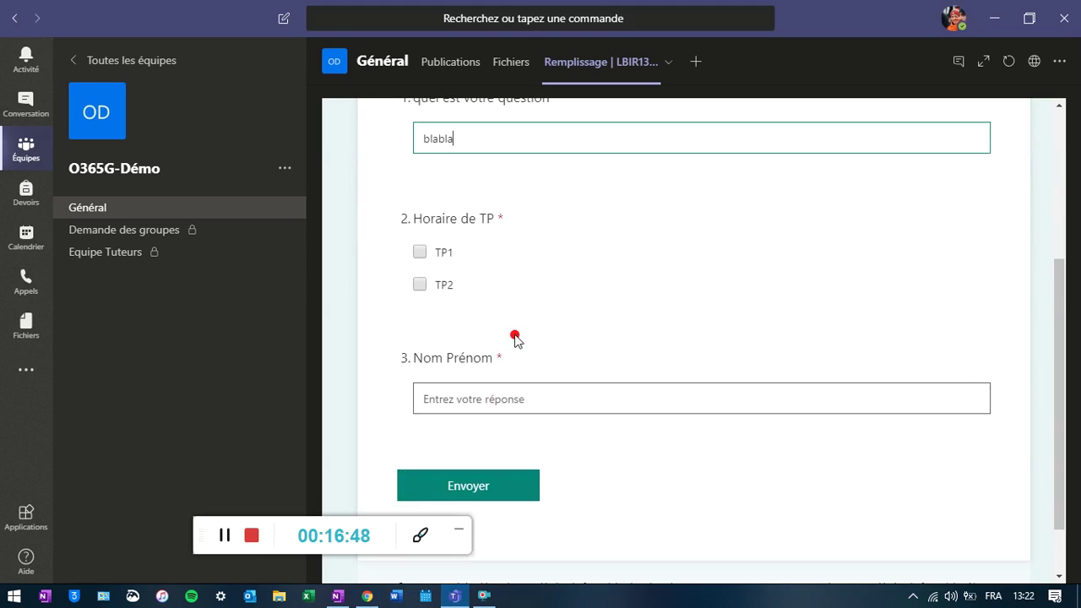
pyautogui.click(438, 258)
pyautogui.scroll(-1, 597, 329)
pyautogui.click(591, 330)
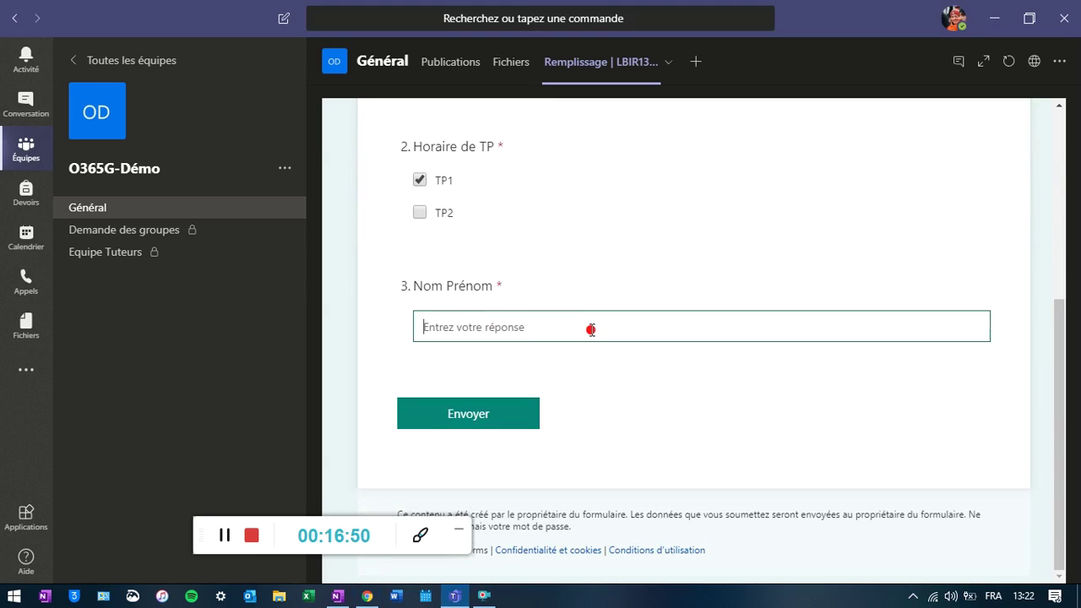
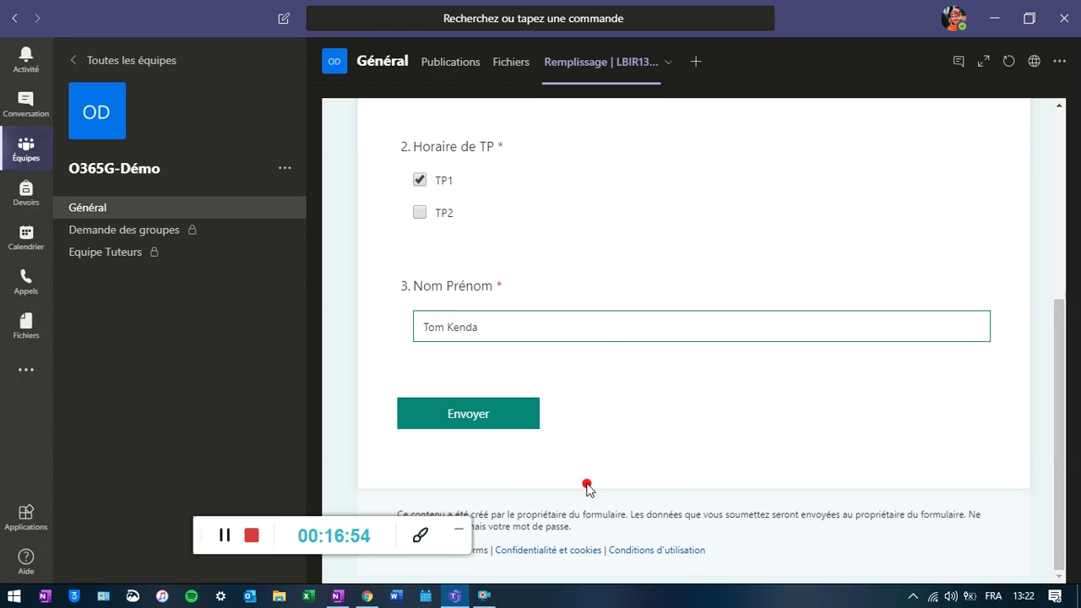
pyautogui.click(521, 415)
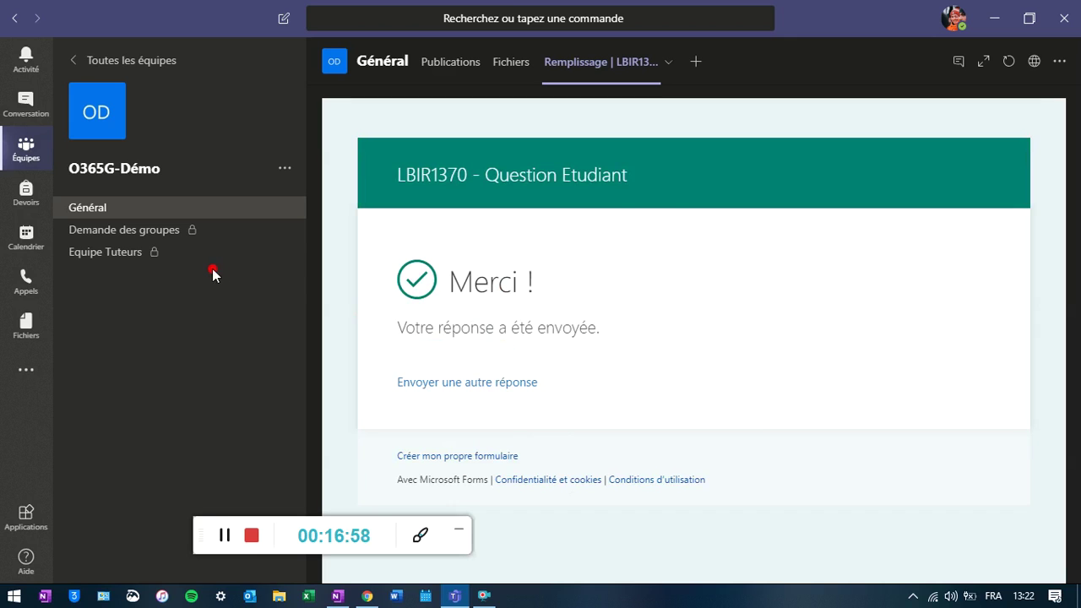
# - In the private Equipe Tuteurs channel, give the flow's posted blabla question a thumbs-up
pyautogui.click(223, 536)
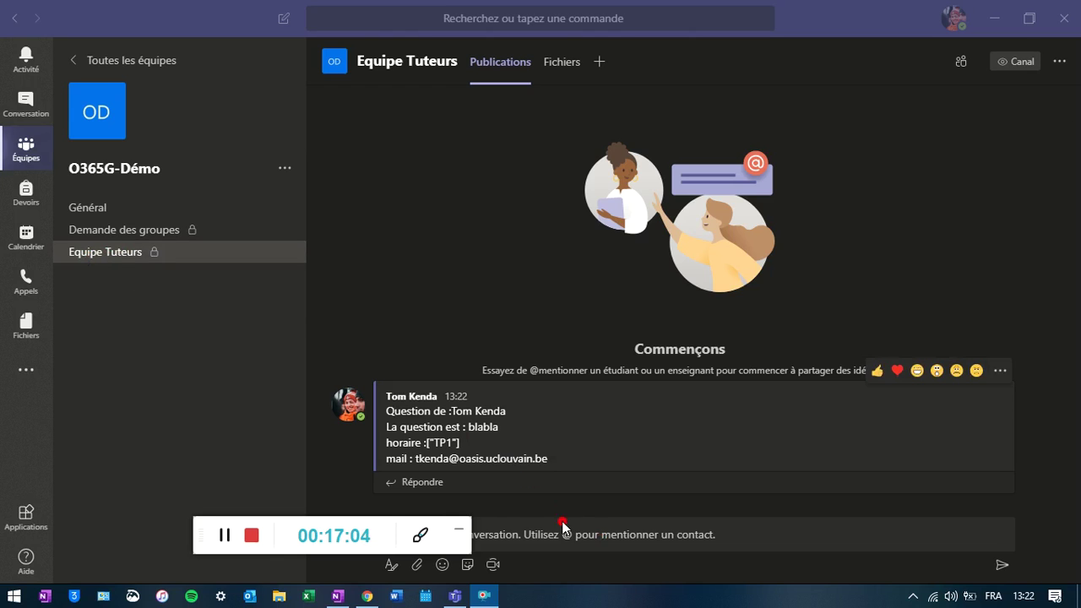
pyautogui.moveTo(390, 526); pyautogui.dragTo(266, 524)
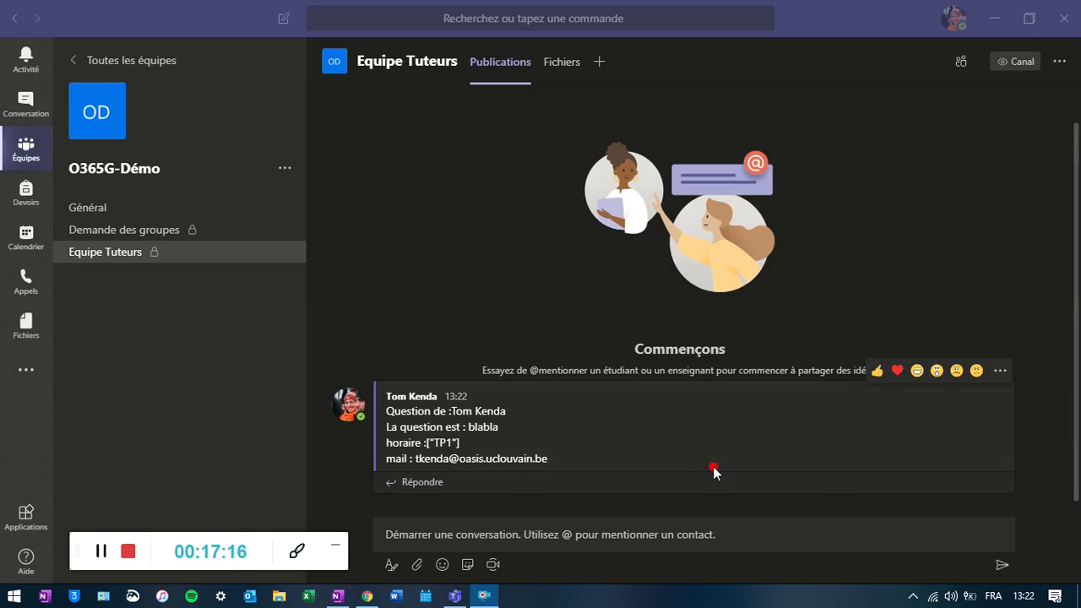
pyautogui.click(876, 371)
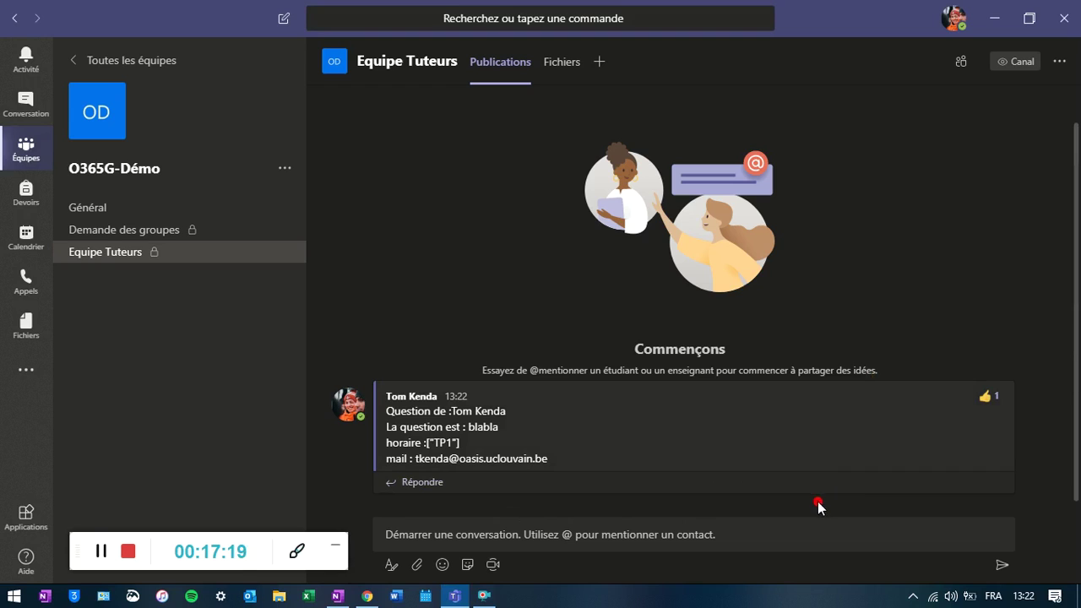
# - Start a reply to the posted student question
pyautogui.click(440, 483)
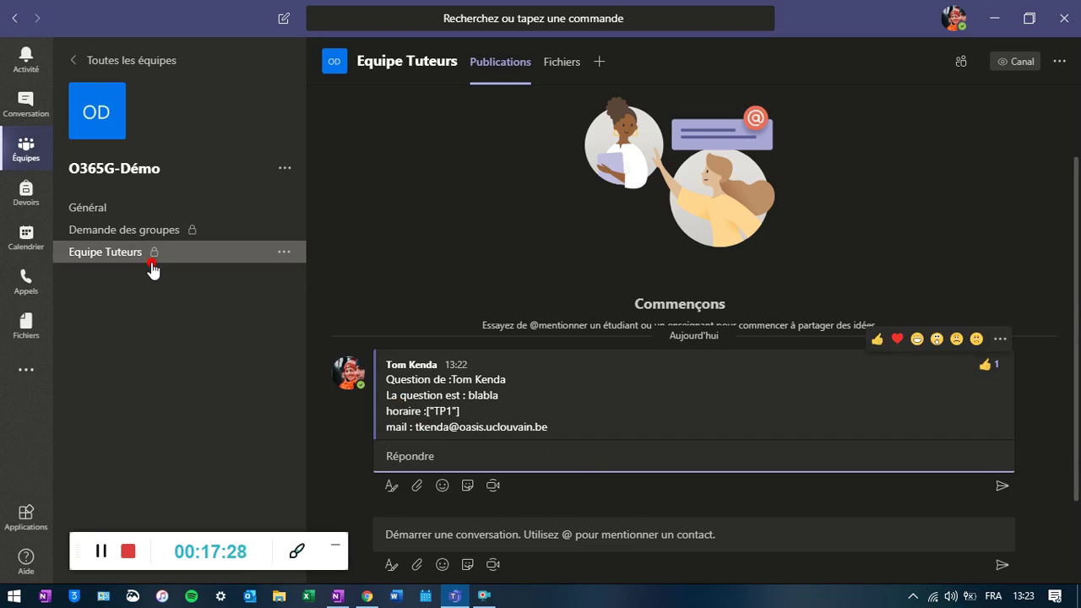
pyautogui.click(102, 552)
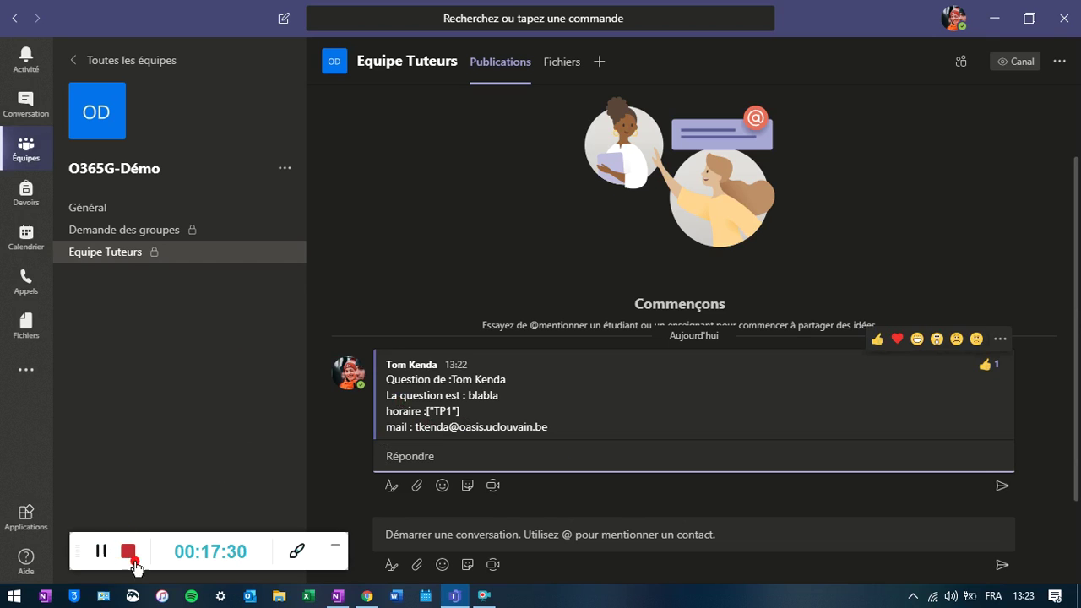
pyautogui.moveTo(367, 598)
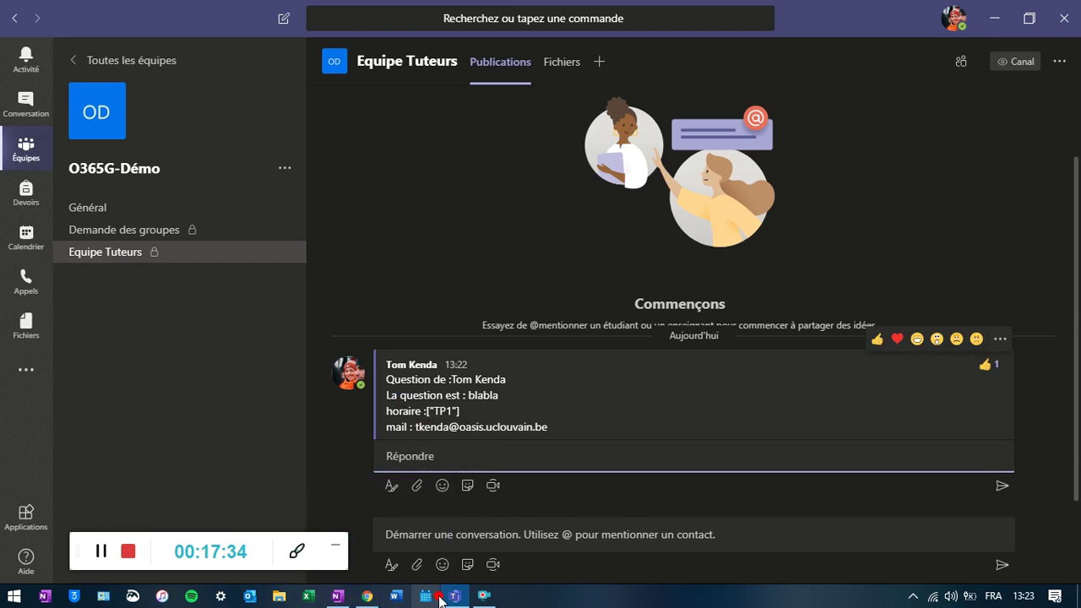
pyautogui.moveTo(453, 600)
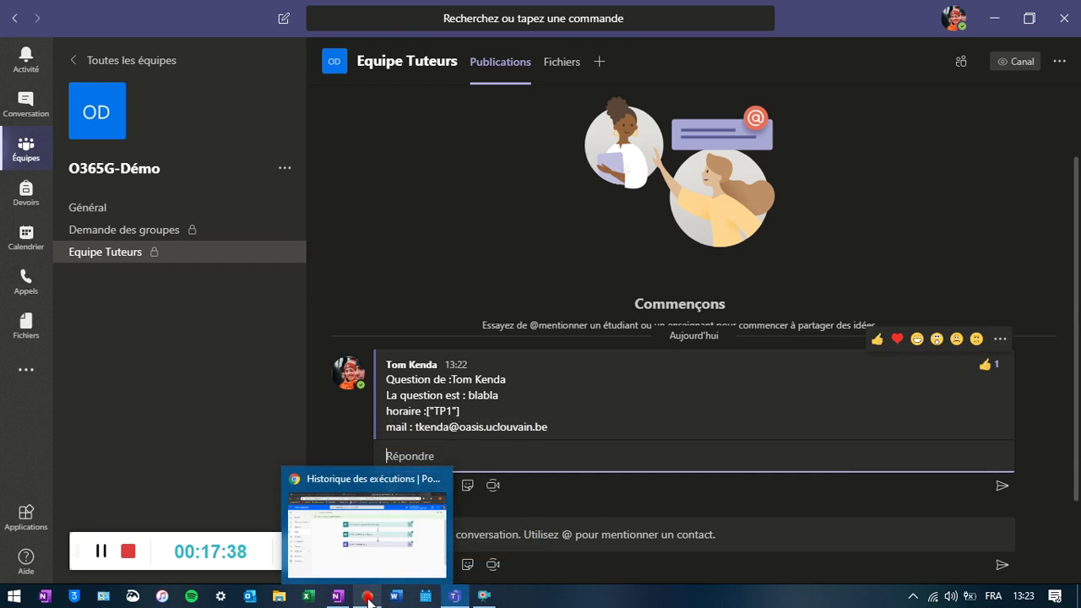
# - Open the Demande Etudiant flow for editing from its run history
pyautogui.click(418, 564)
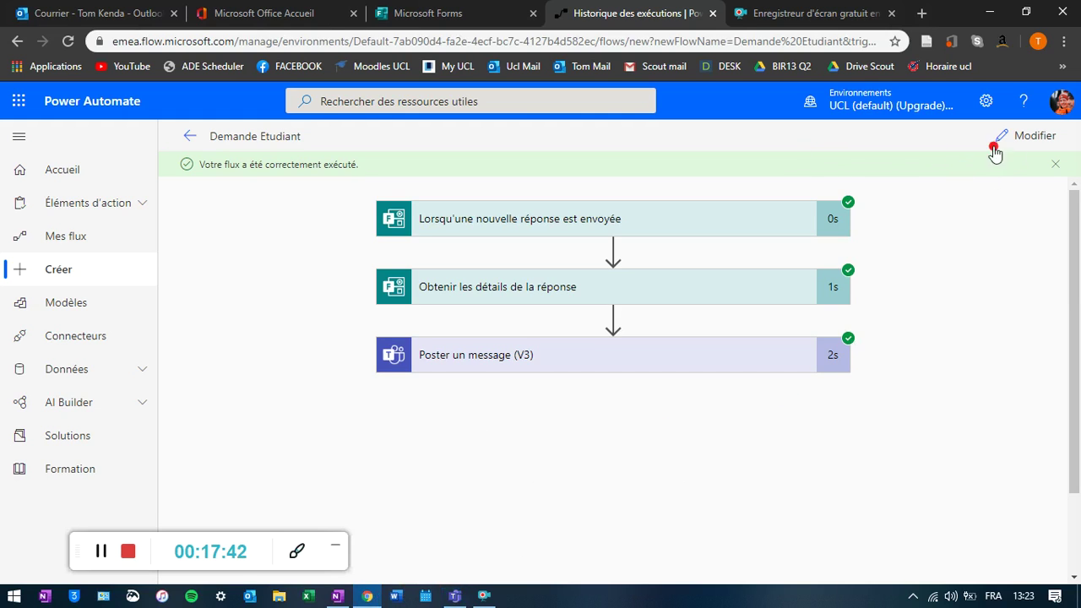
pyautogui.click(1059, 165)
pyautogui.click(1035, 137)
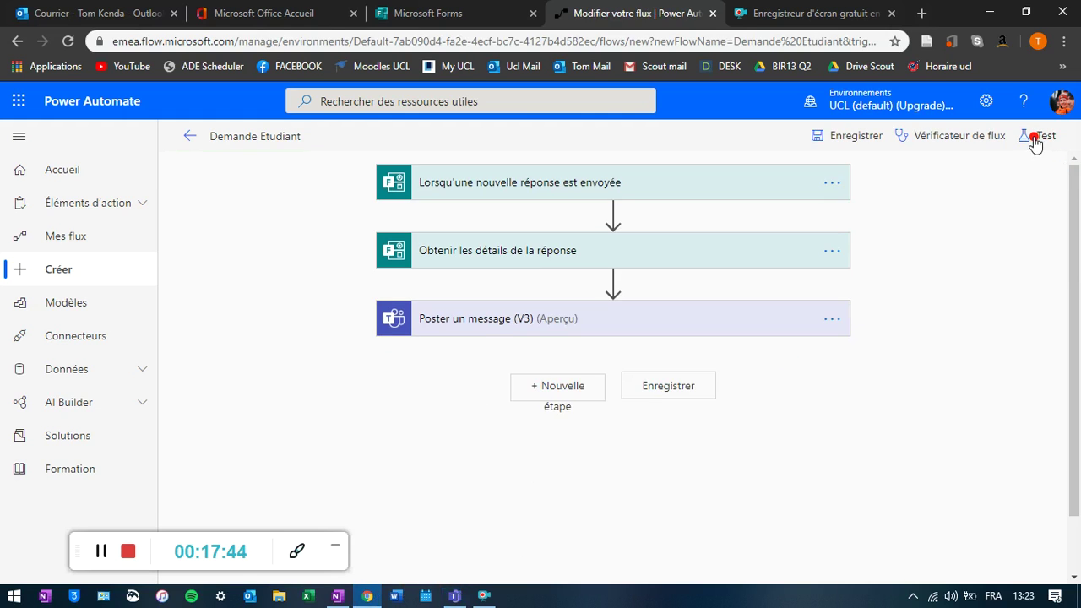
# - Add a new step after the Teams message using Trello's Créer une carte action
pyautogui.click(572, 387)
pyautogui.scroll(-2, 910, 439)
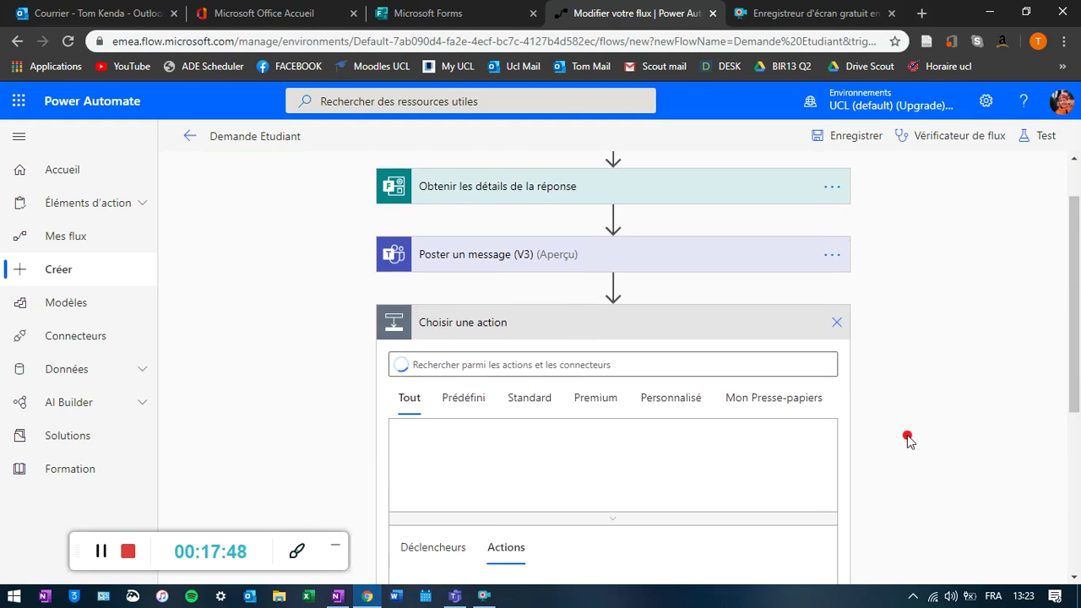
pyautogui.write('trello')
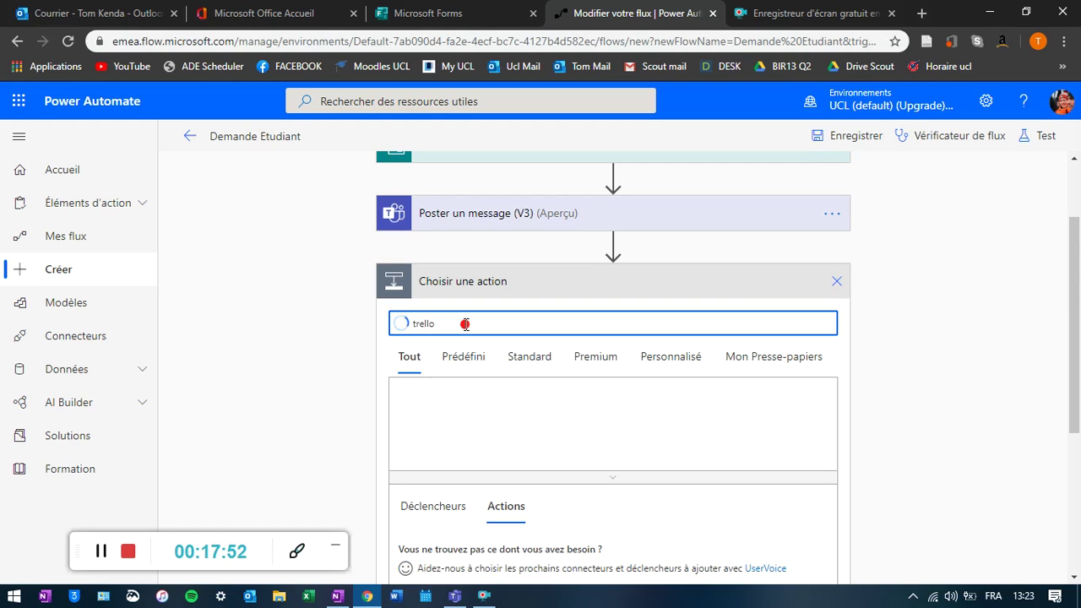
pyautogui.scroll(-3, 572, 381)
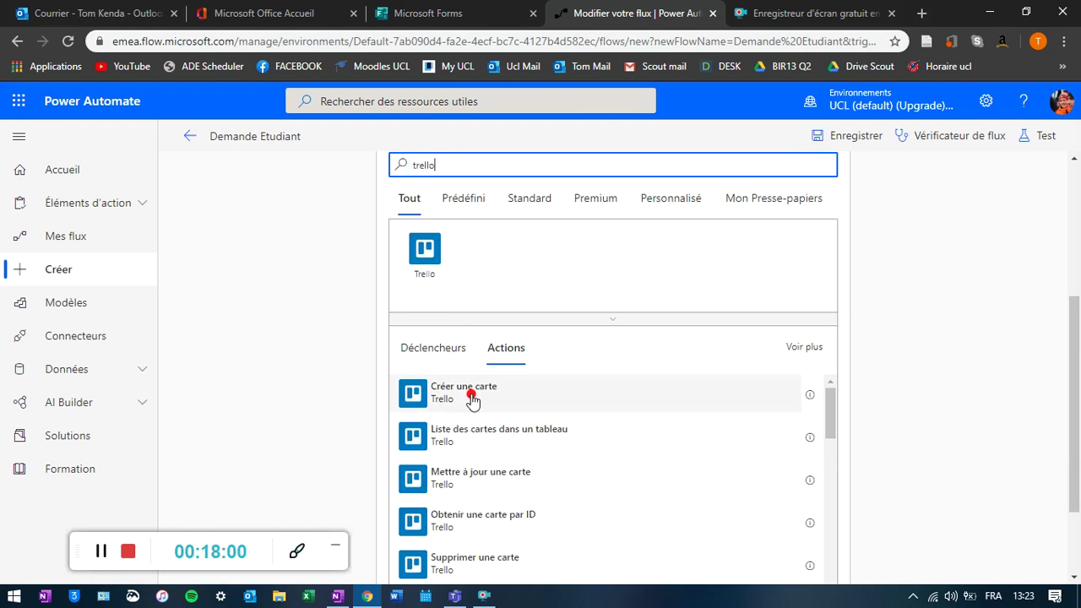
pyautogui.click(425, 249)
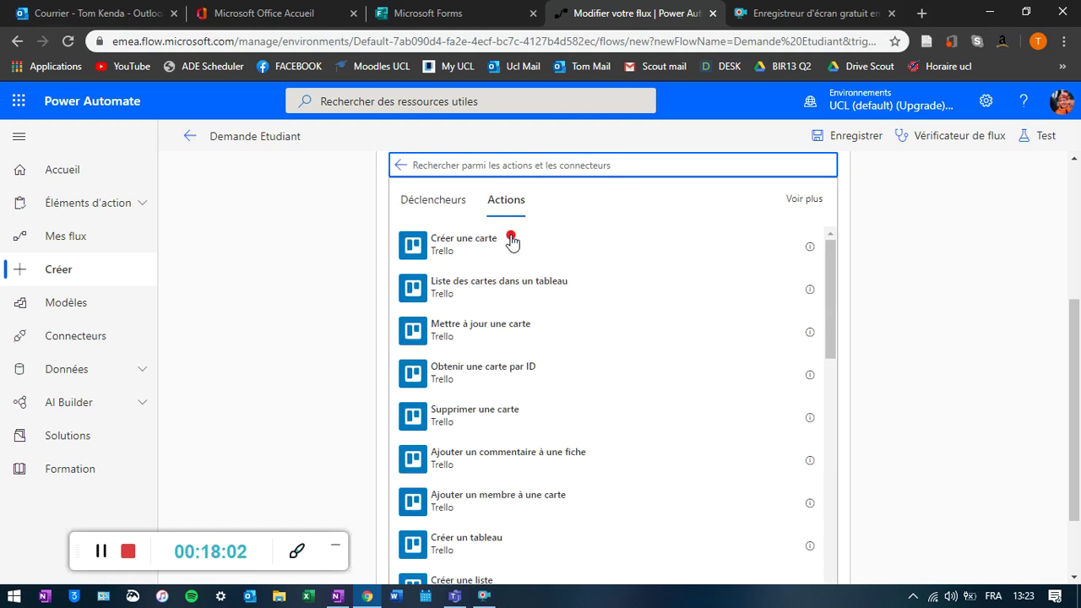
pyautogui.click(473, 252)
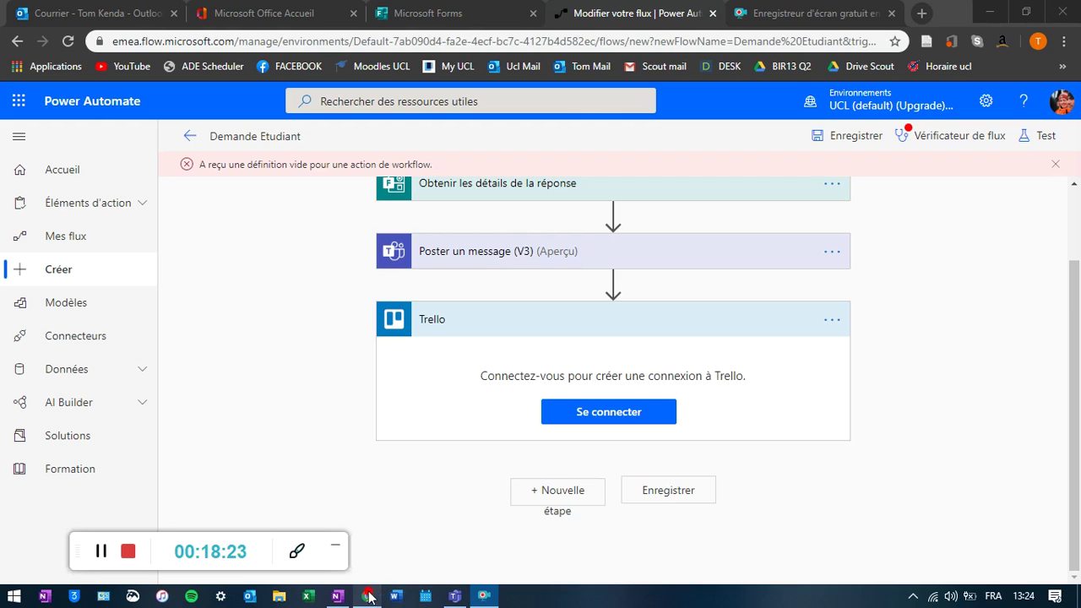
pyautogui.click(453, 598)
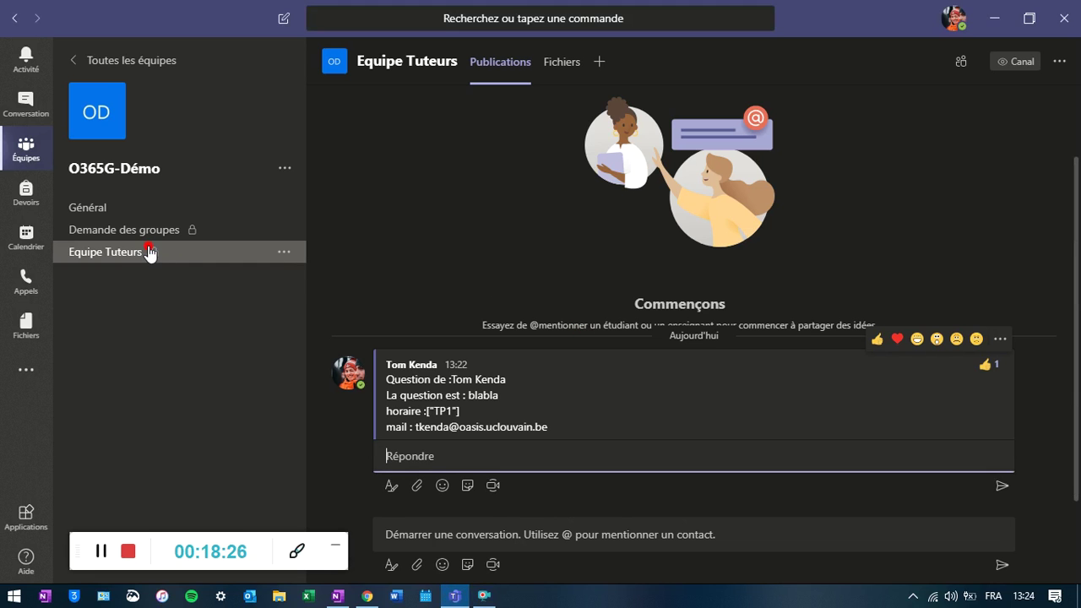
# - Add a Trello tab to the Equipe Tuteurs channel showing the personal LBIR1271 board
pyautogui.click(108, 253)
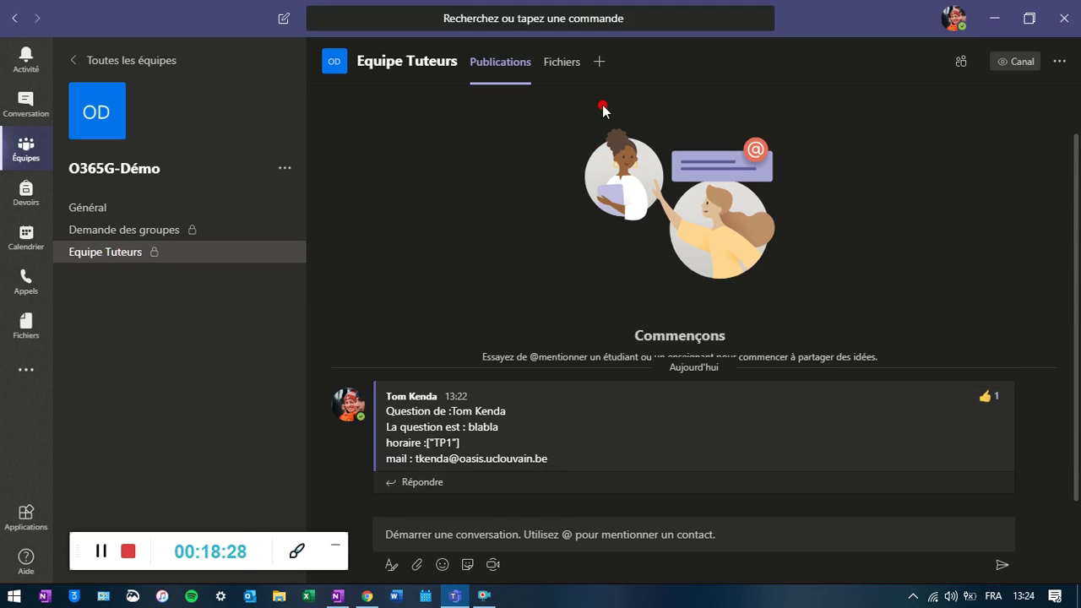
pyautogui.click(598, 65)
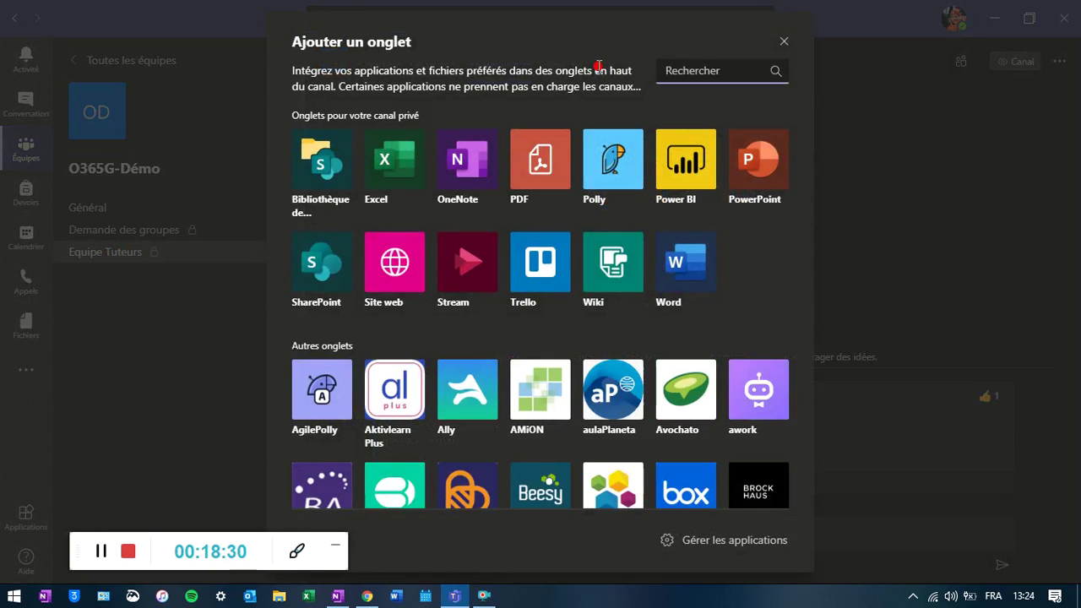
pyautogui.click(532, 272)
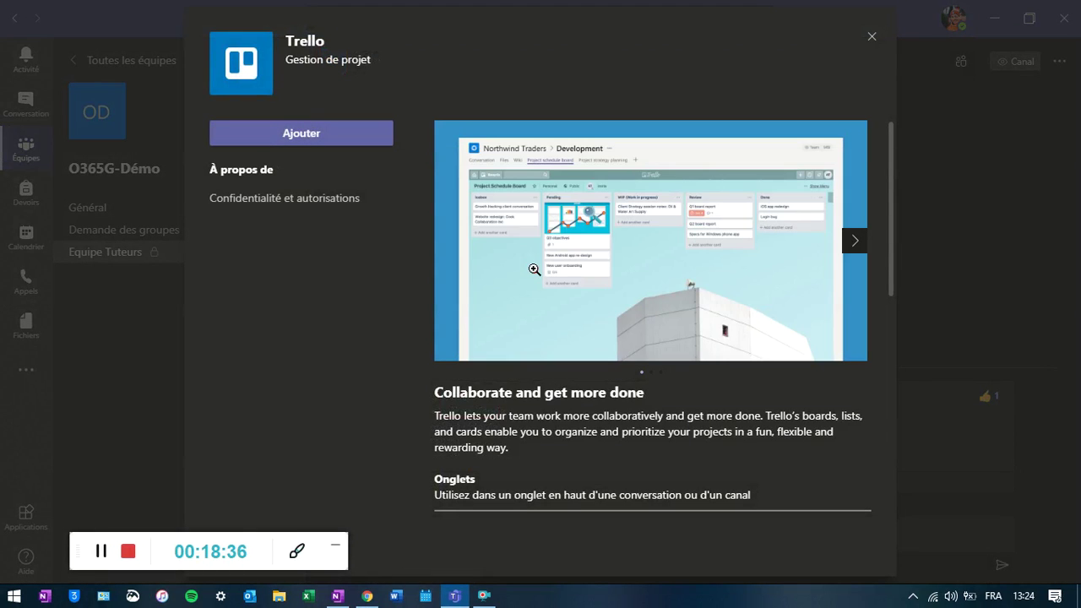
pyautogui.click(321, 135)
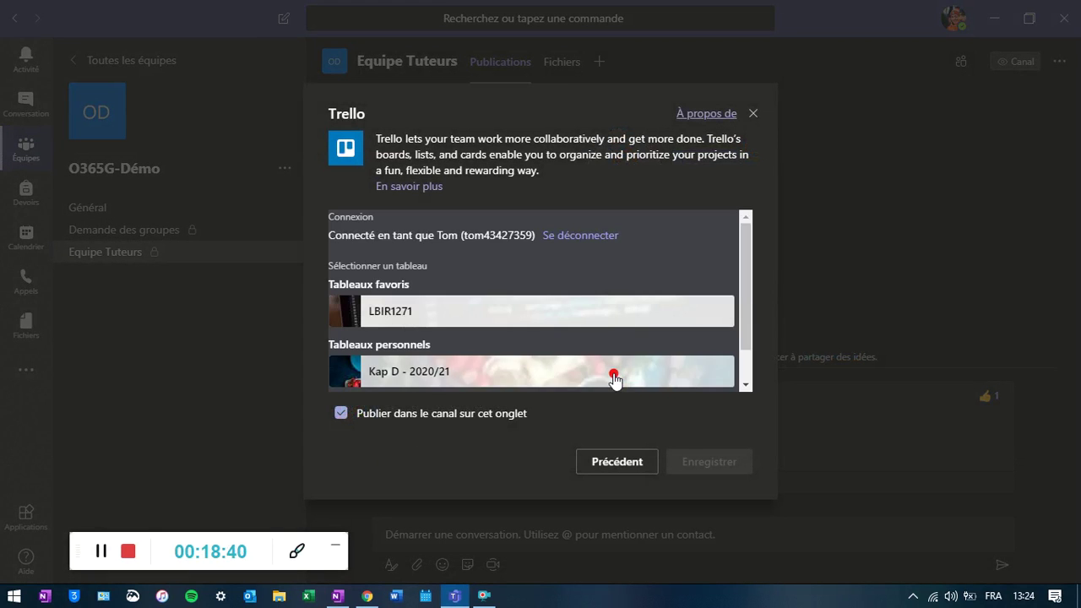
pyautogui.scroll(-1, 603, 316)
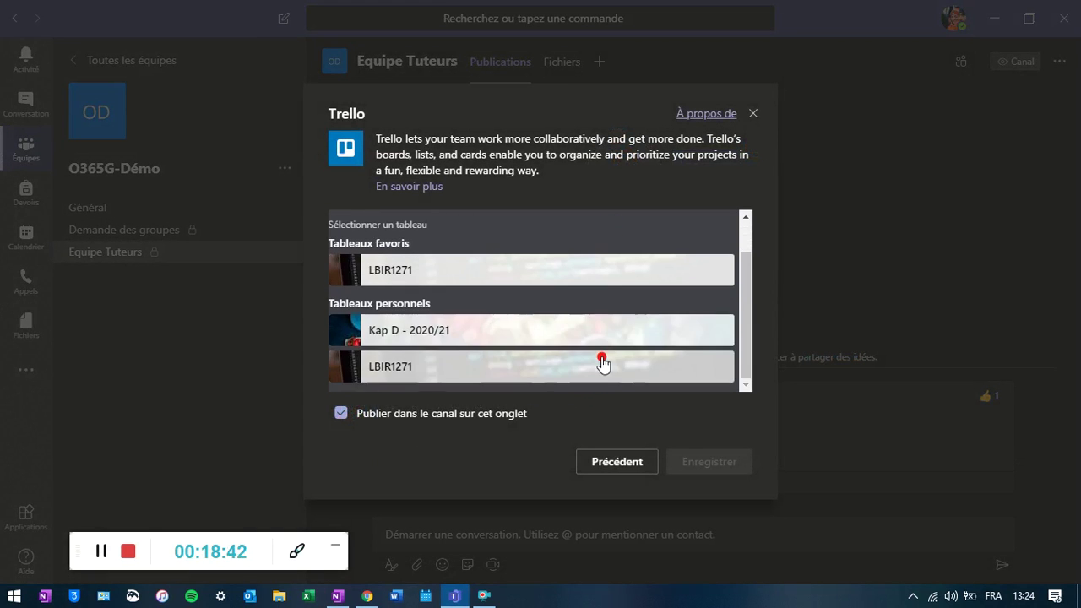
pyautogui.scroll(1, 603, 363)
pyautogui.click(100, 551)
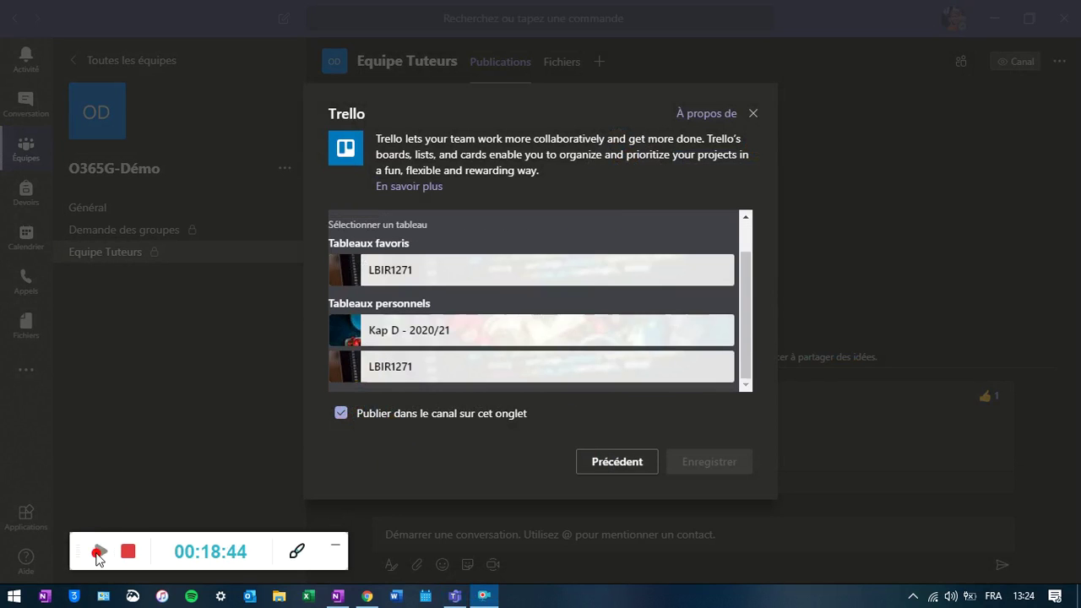
pyautogui.click(99, 553)
pyautogui.click(444, 377)
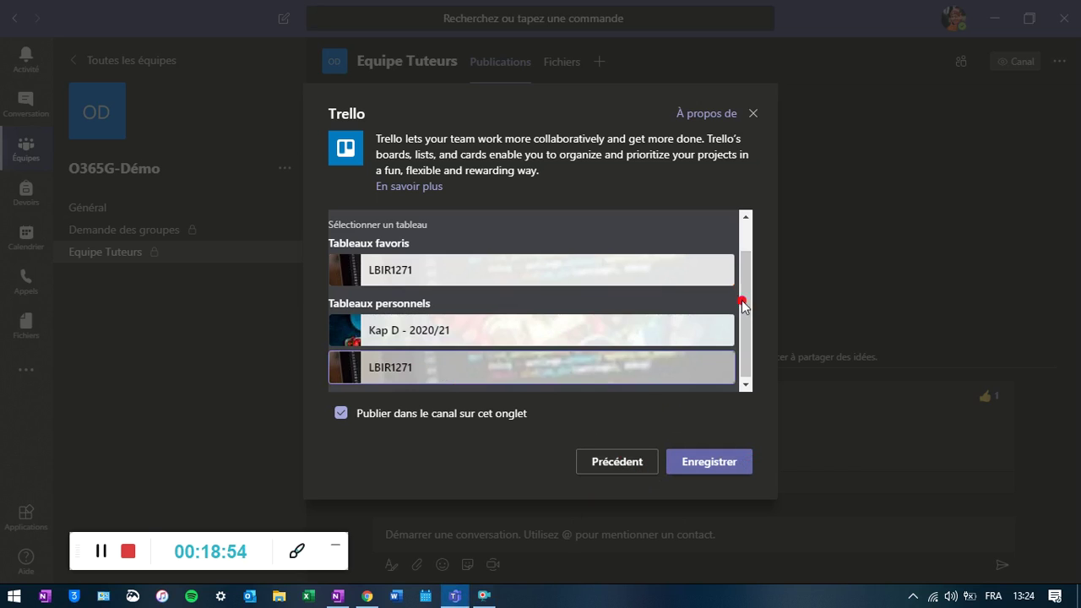
pyautogui.click(101, 551)
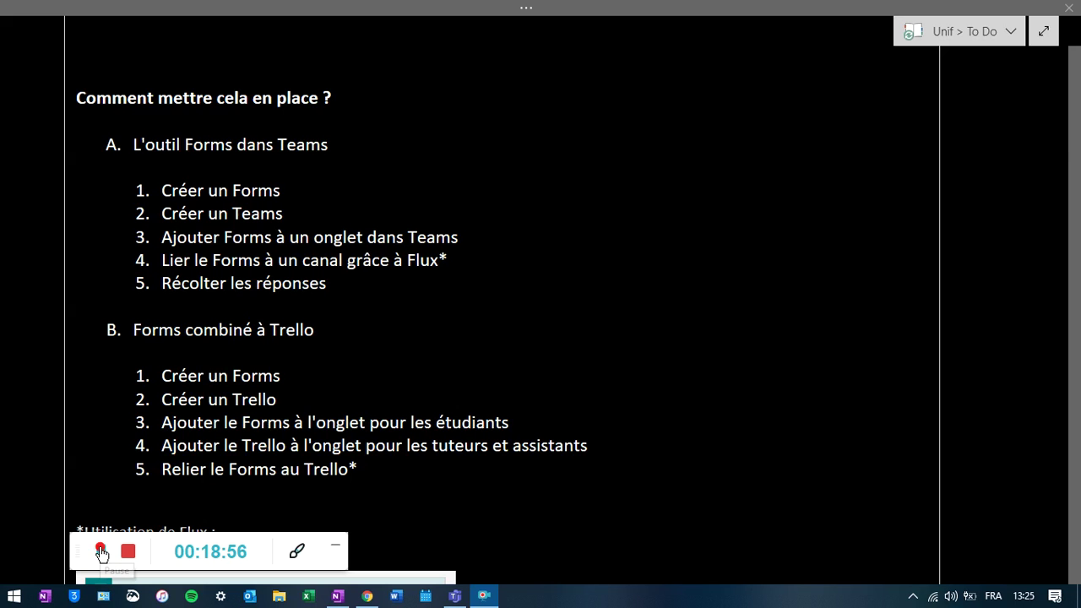
# - Scroll the OneNote page past the Flux screenshot to the Pistes de solutions comparison
pyautogui.scroll(-8, 681, 429)
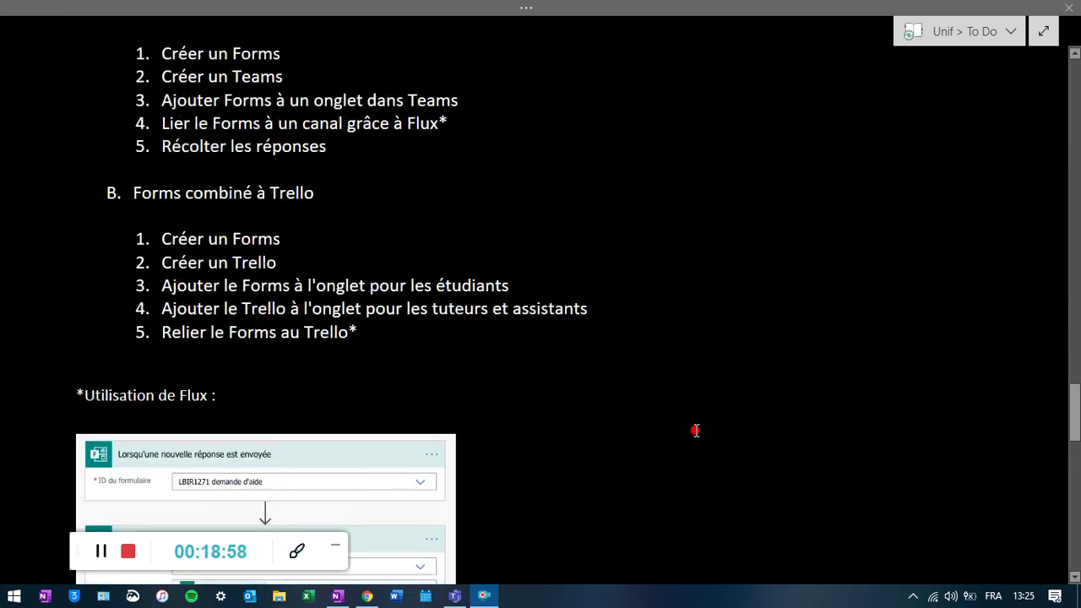
pyautogui.scroll(-4, 692, 436)
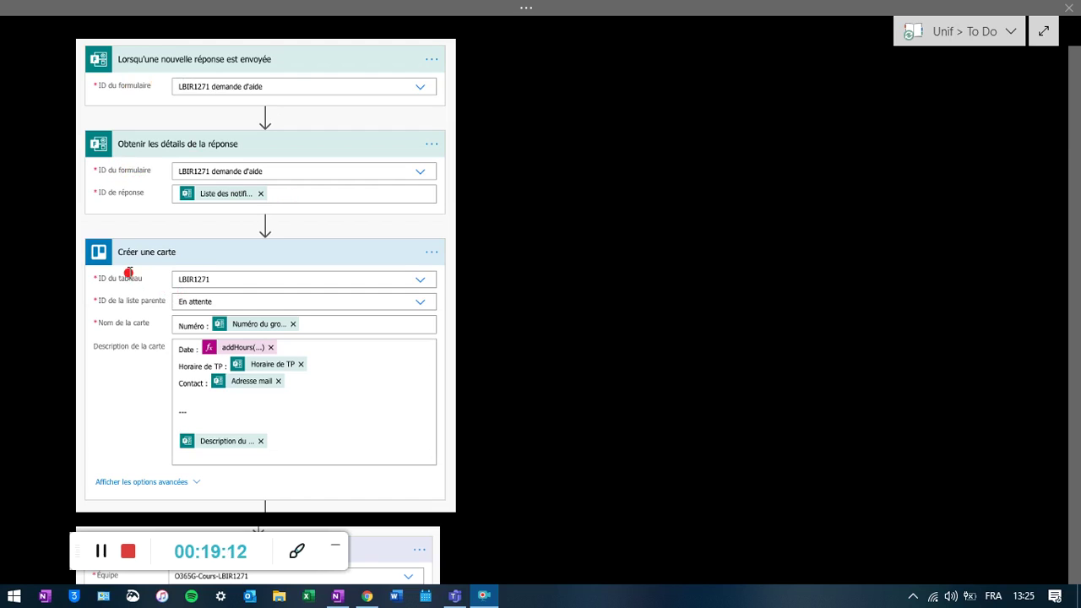
pyautogui.scroll(-1, 275, 302)
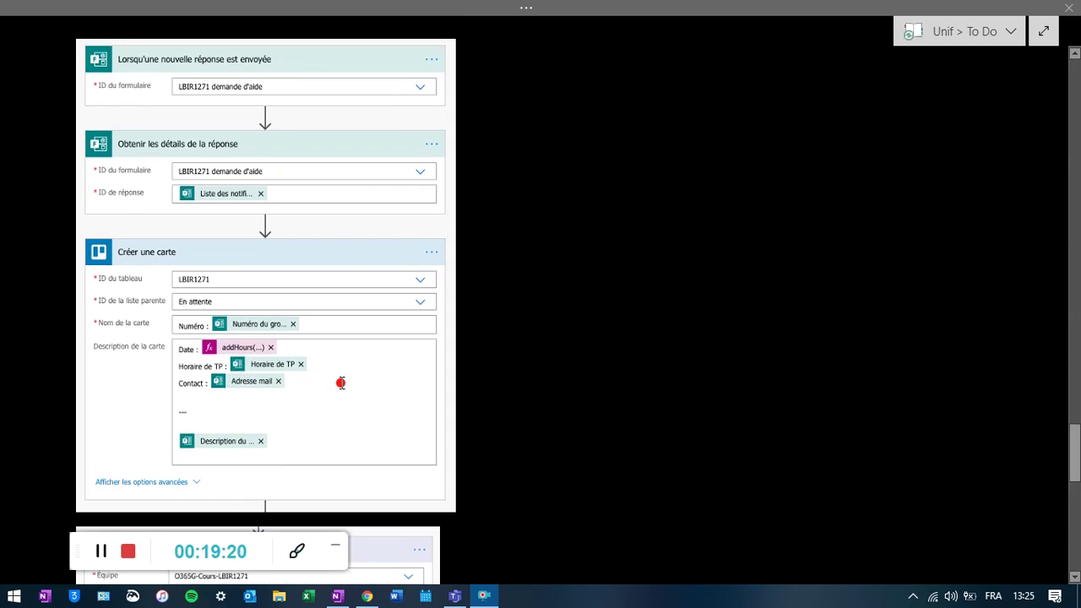
pyautogui.scroll(-3, 343, 384)
pyautogui.scroll(-7, 340, 384)
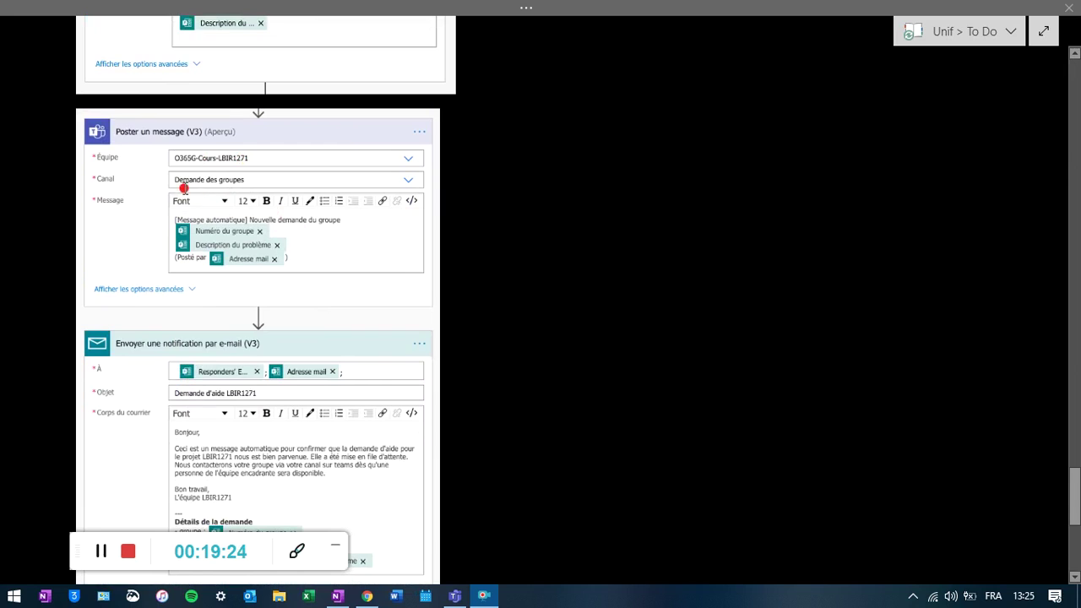
pyautogui.scroll(-2, 299, 236)
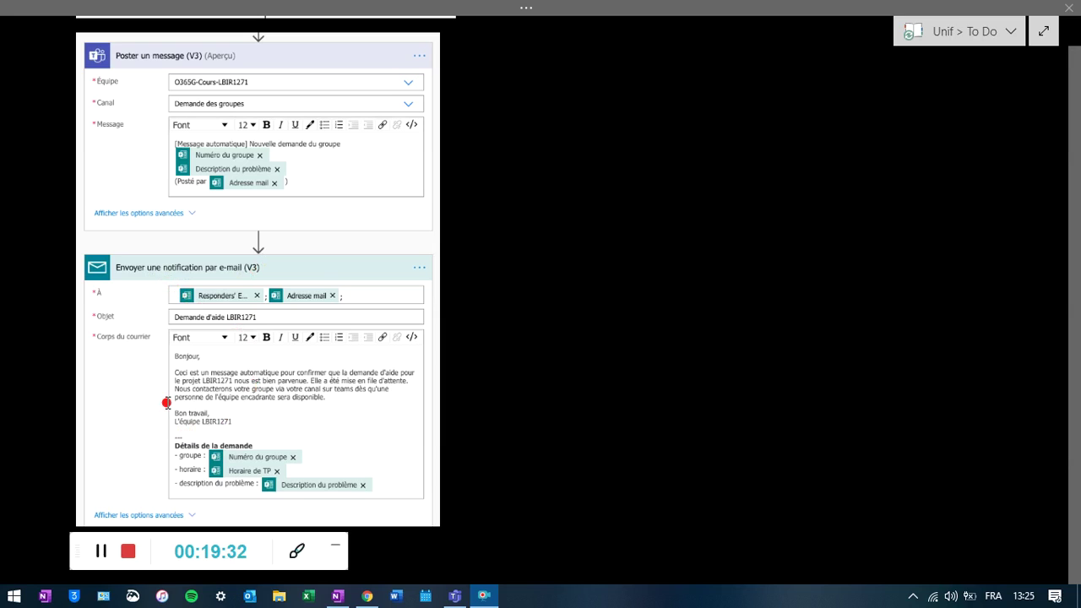
pyautogui.click(101, 551)
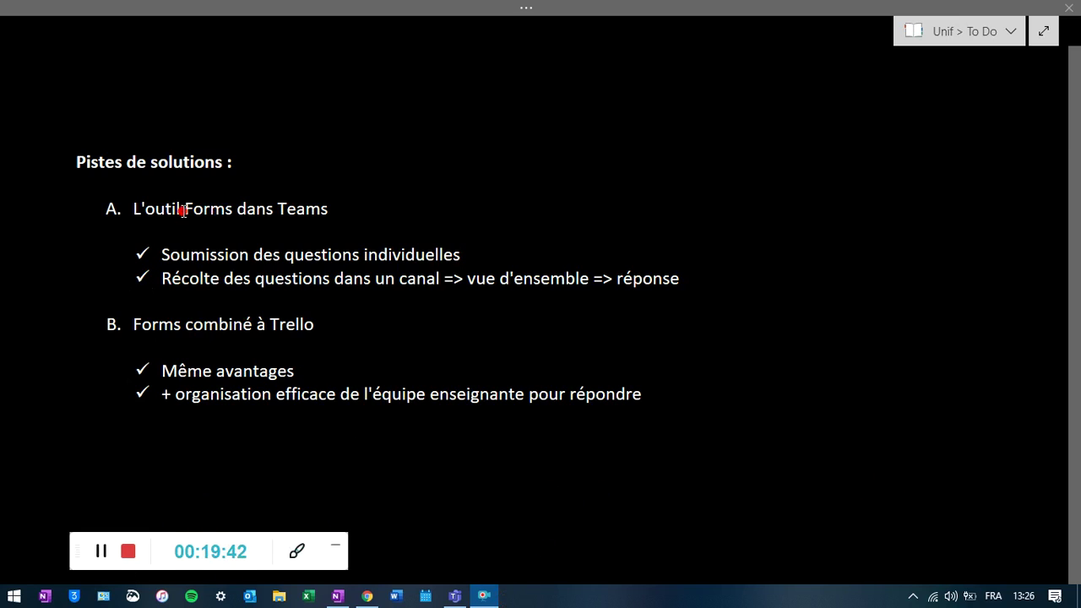
# - Select 'Teams' in heading A, then scroll up to the opening 'Comment aider…' questions
pyautogui.moveTo(181, 209); pyautogui.dragTo(327, 218)
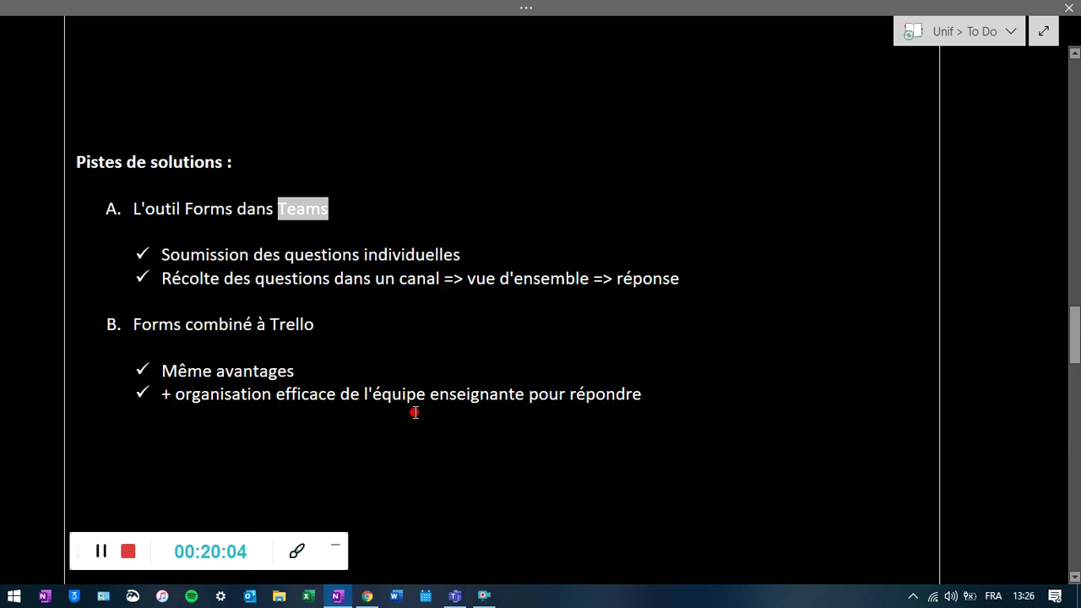
pyautogui.scroll(-1, 405, 407)
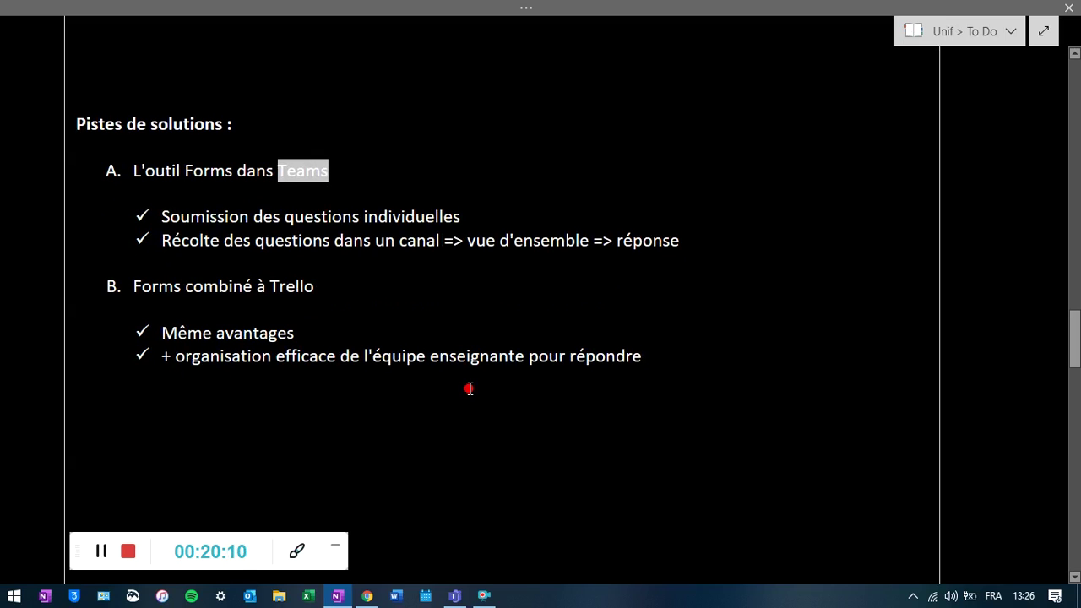
pyautogui.scroll(5, 533, 371)
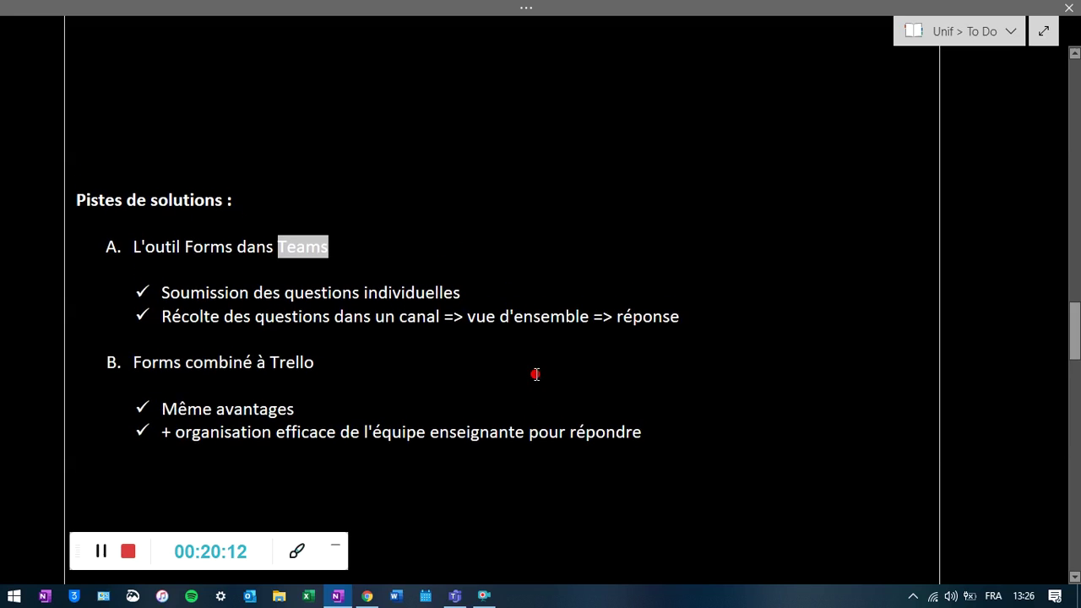
pyautogui.scroll(2, 533, 375)
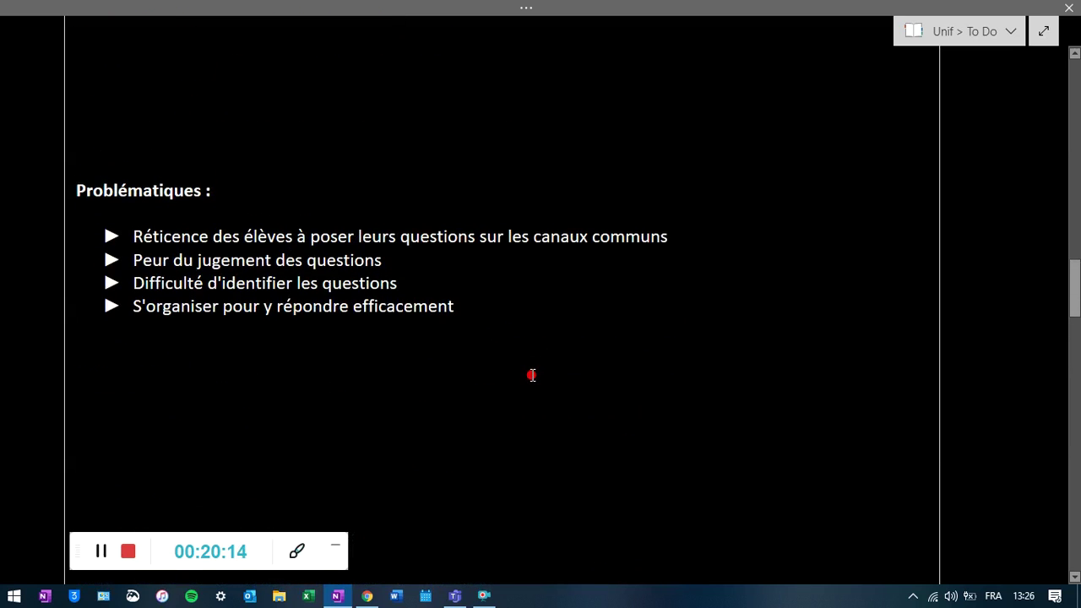
pyautogui.scroll(2, 532, 375)
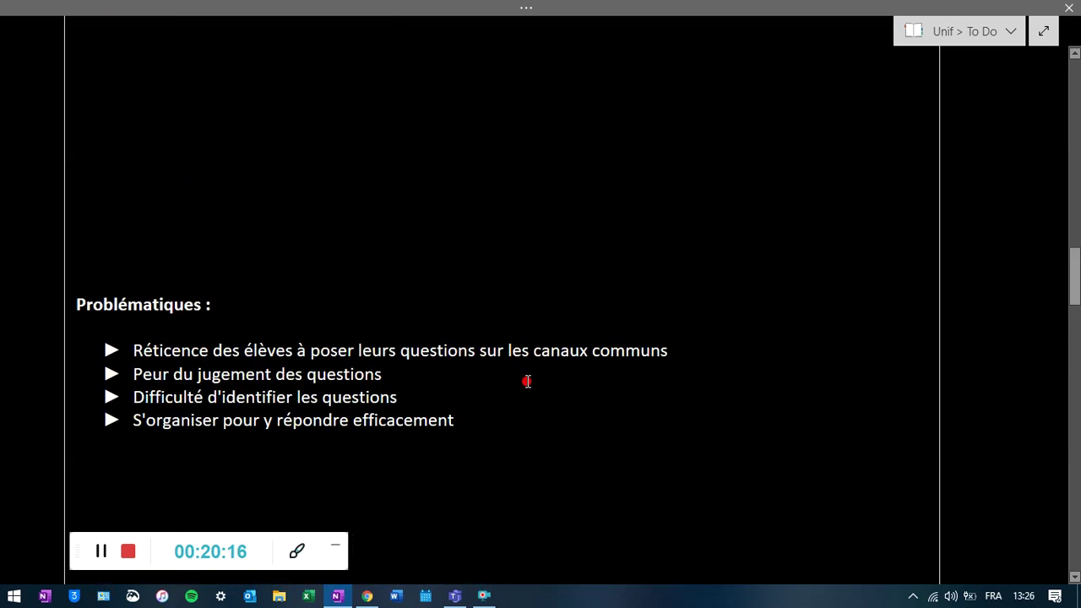
pyautogui.scroll(-1, 527, 381)
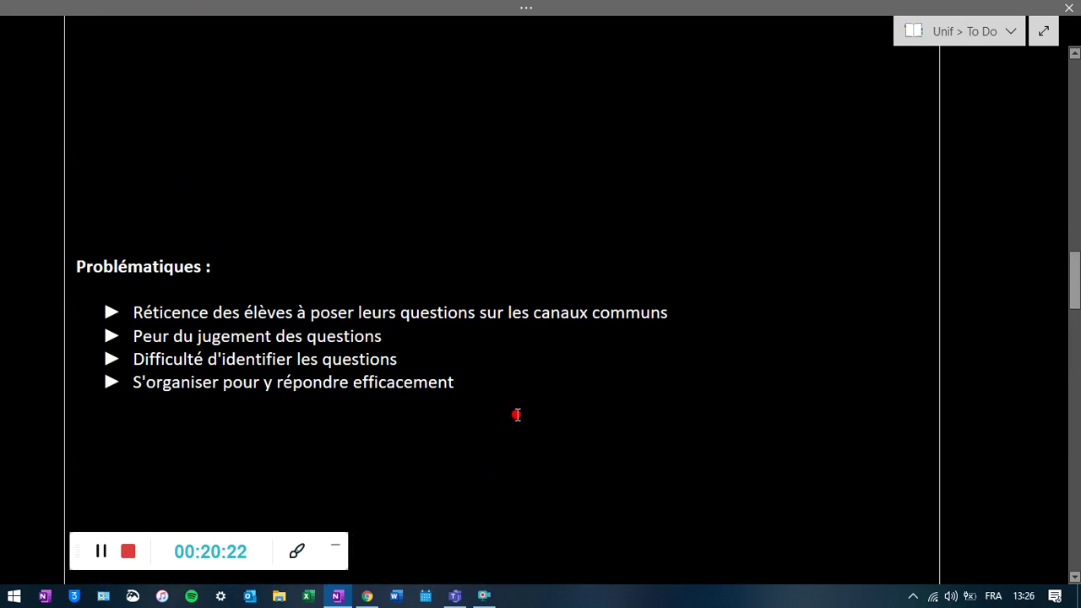
pyautogui.scroll(5, 516, 414)
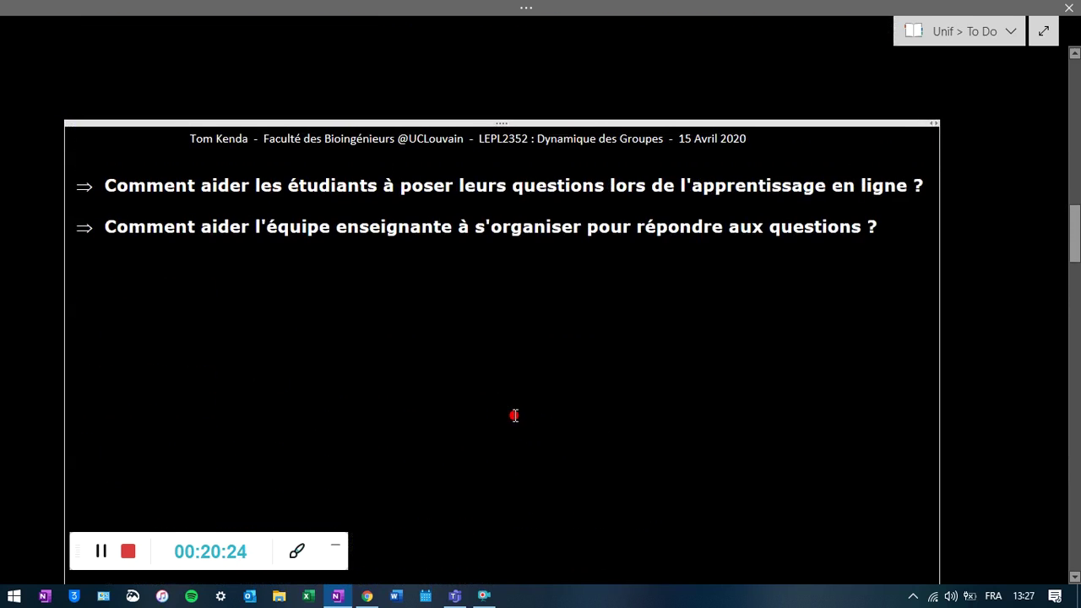
pyautogui.scroll(1, 516, 415)
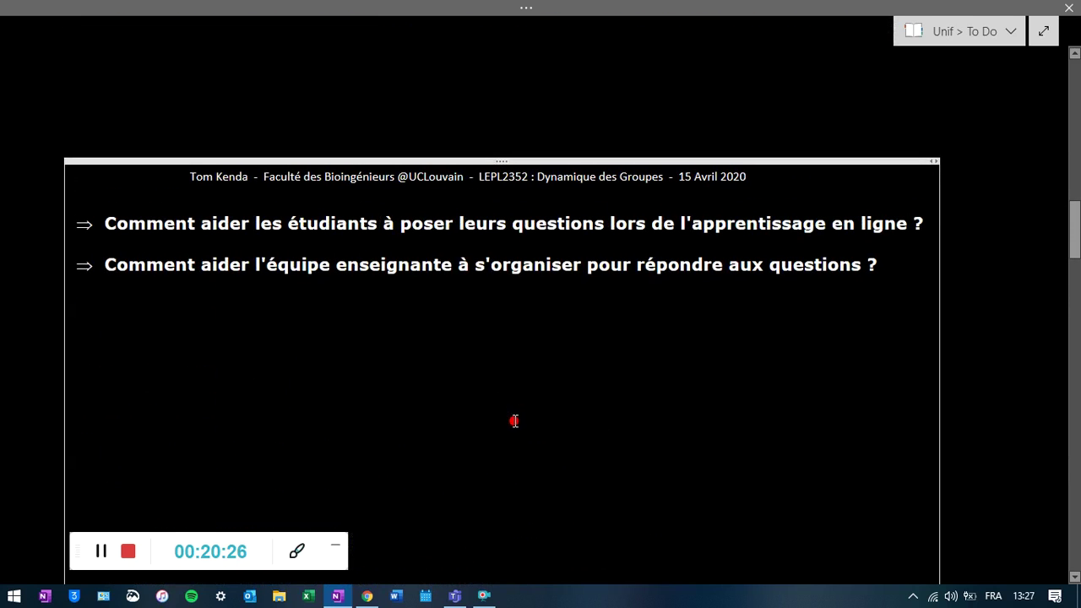